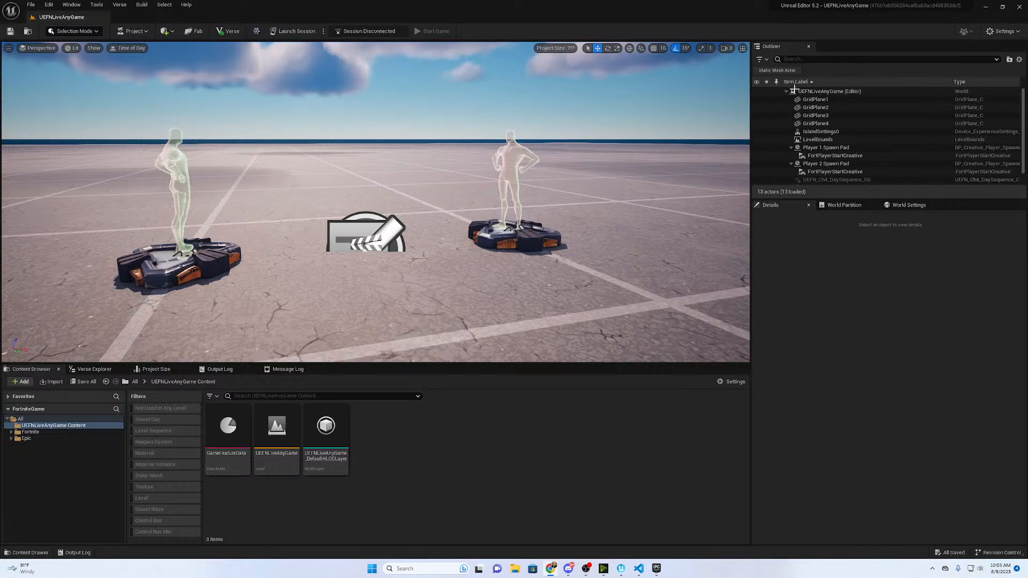
- Search the outliner for "isl", select the IslandSettings0 actor, and filter its details by "hud"
click(814, 59)
text(isl)
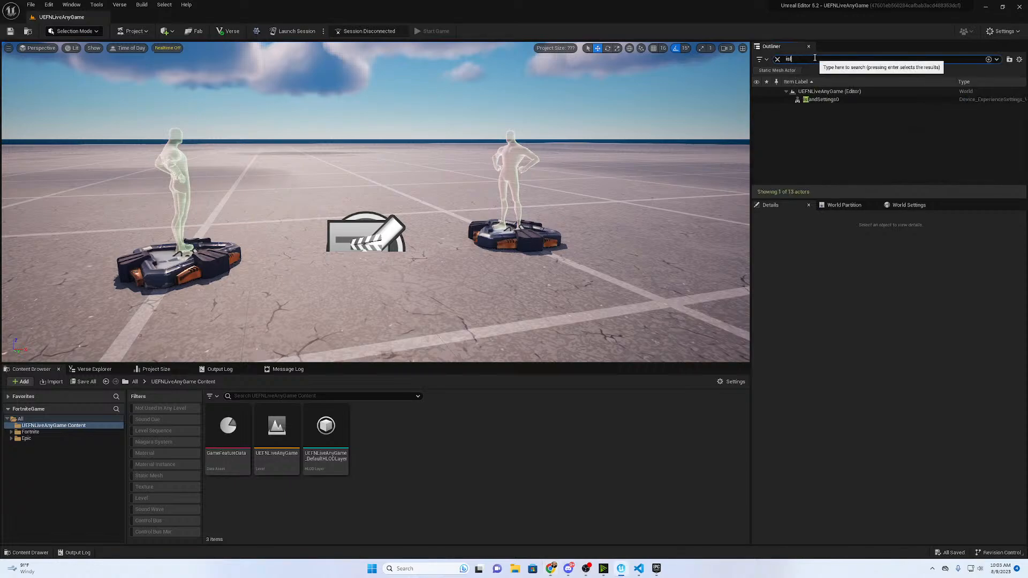
key(Return)
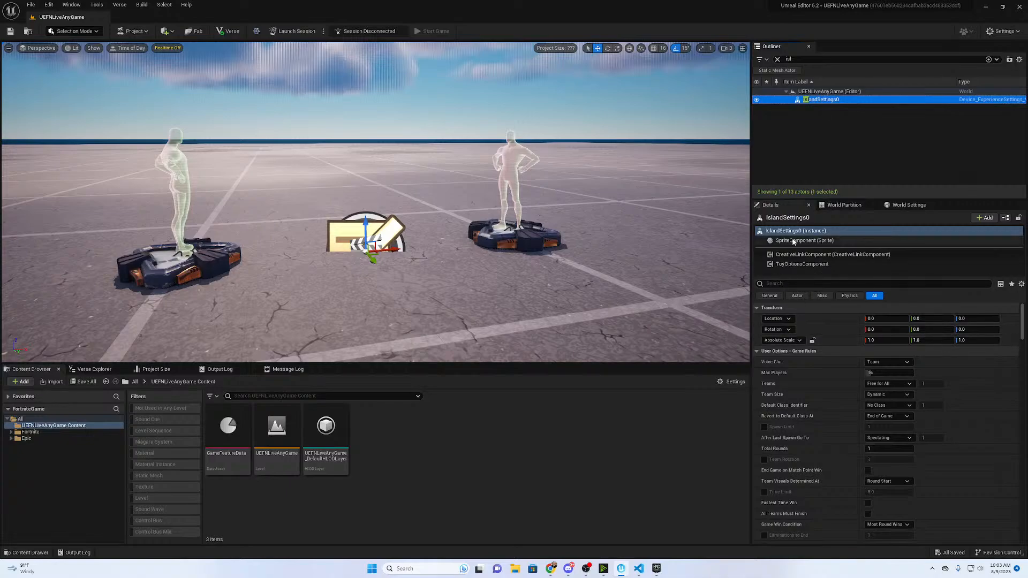
click(781, 284)
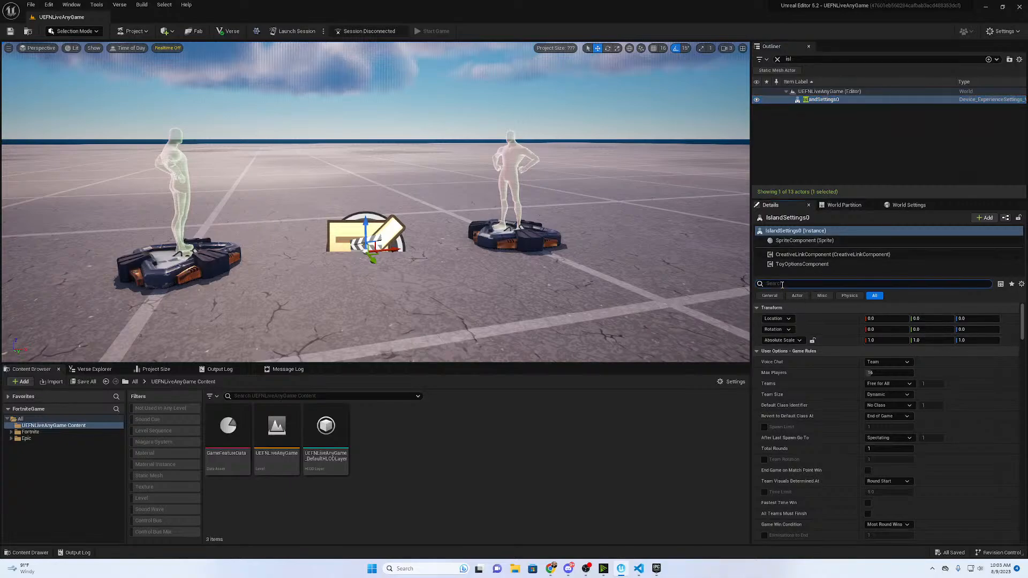
text(hud)
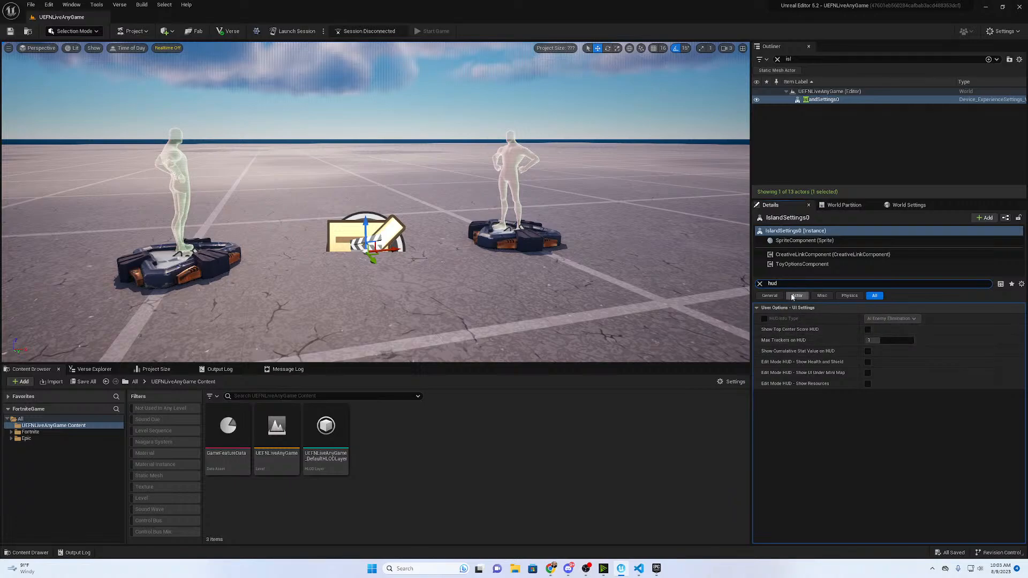
double_click(785, 284)
- Enable HUD Info Type on the island settings, set it to Score, and switch the option off again
click(764, 319)
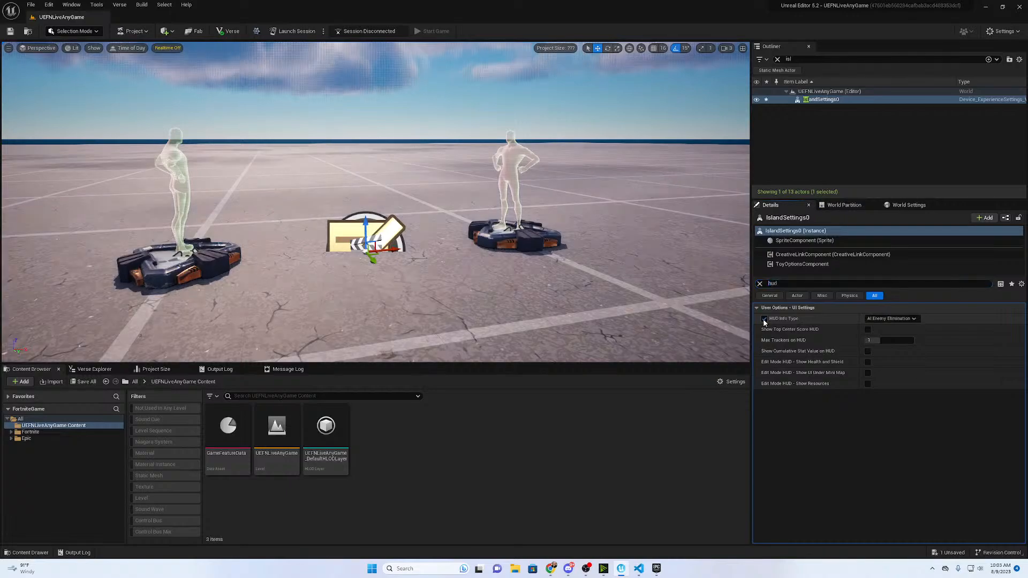
click(891, 319)
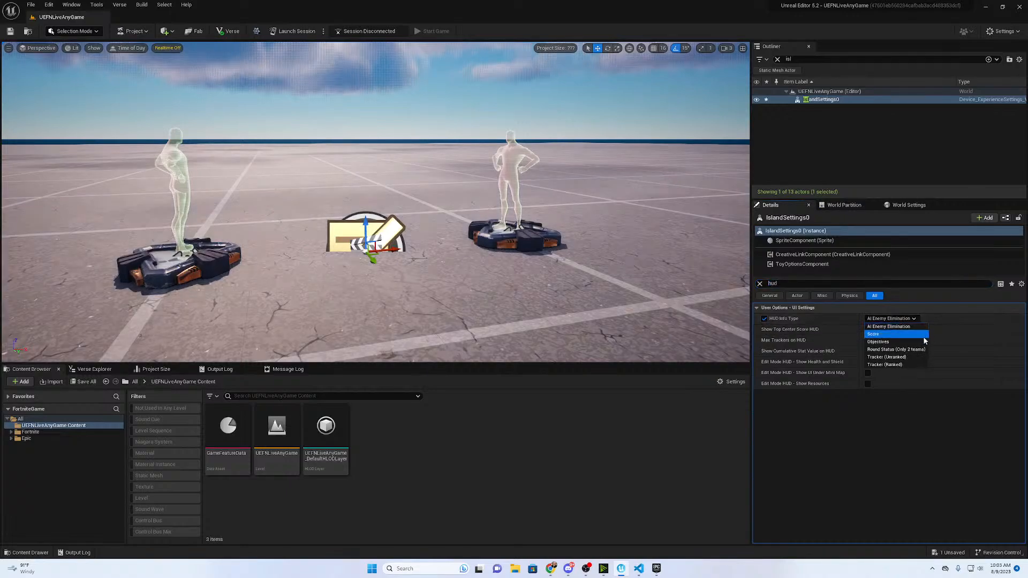
click(886, 333)
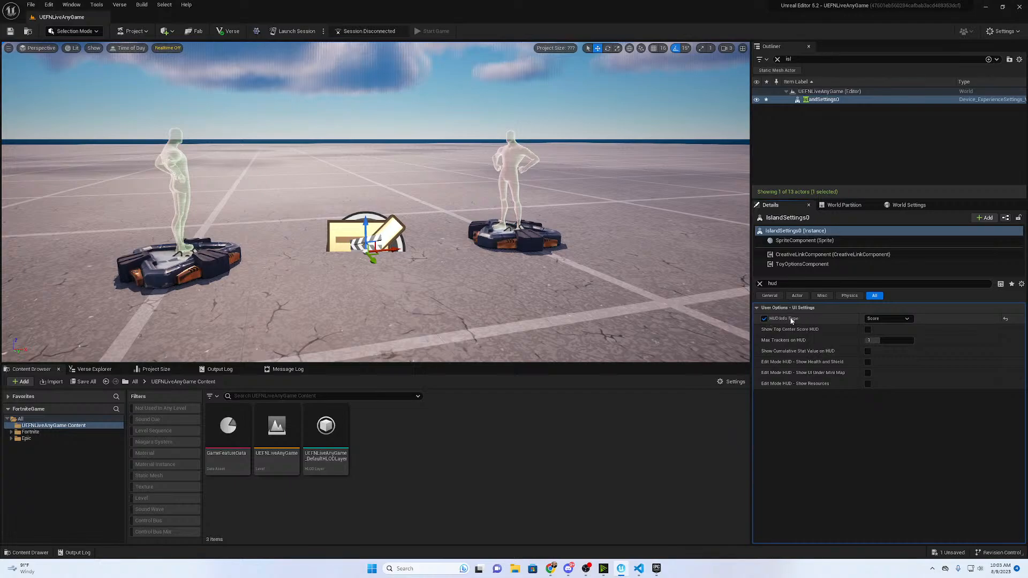
click(764, 318)
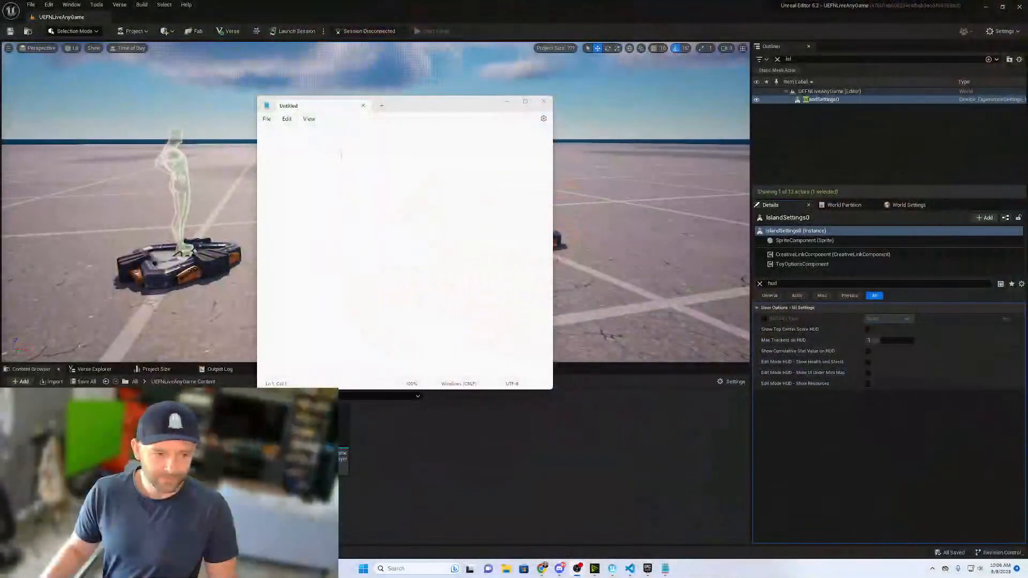
- Enlarge the empty Notepad window and reposition it over the Unreal Editor viewport
click(551, 389)
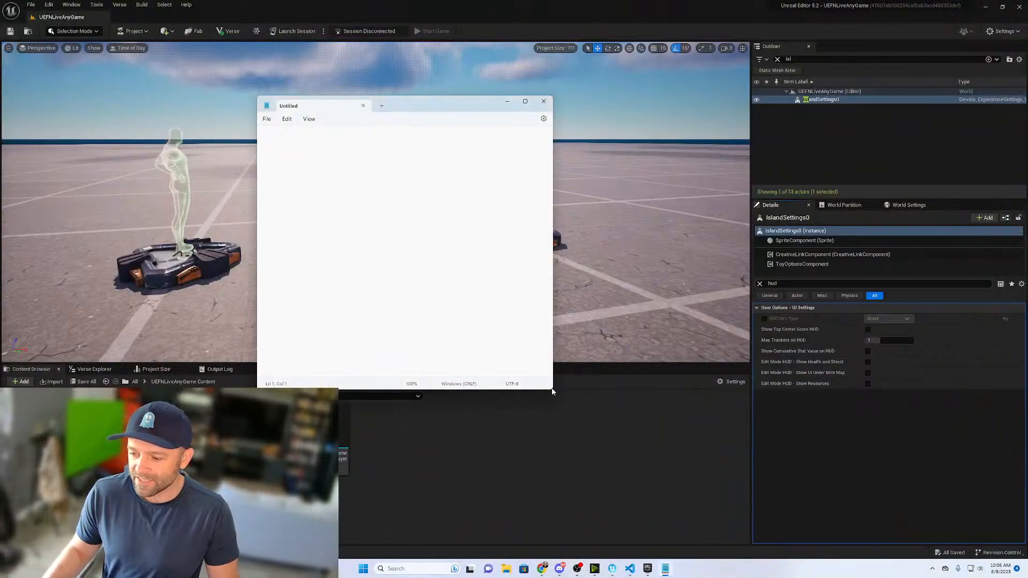
drag(553, 391, 752, 496)
drag(482, 109, 551, 92)
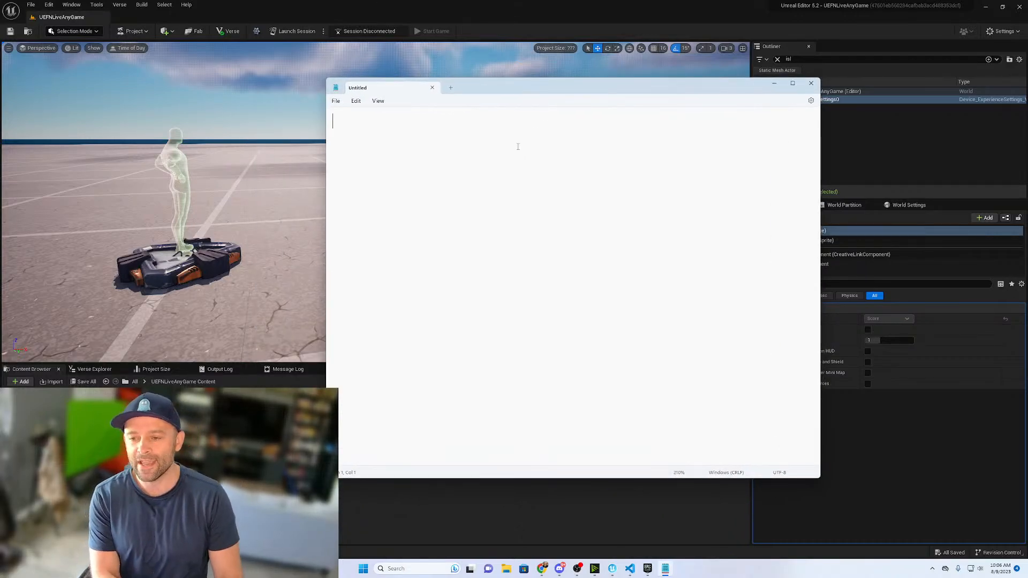
- Write the first bullet of the game plan as "- Harvest resources (pick things up)"
text(-)
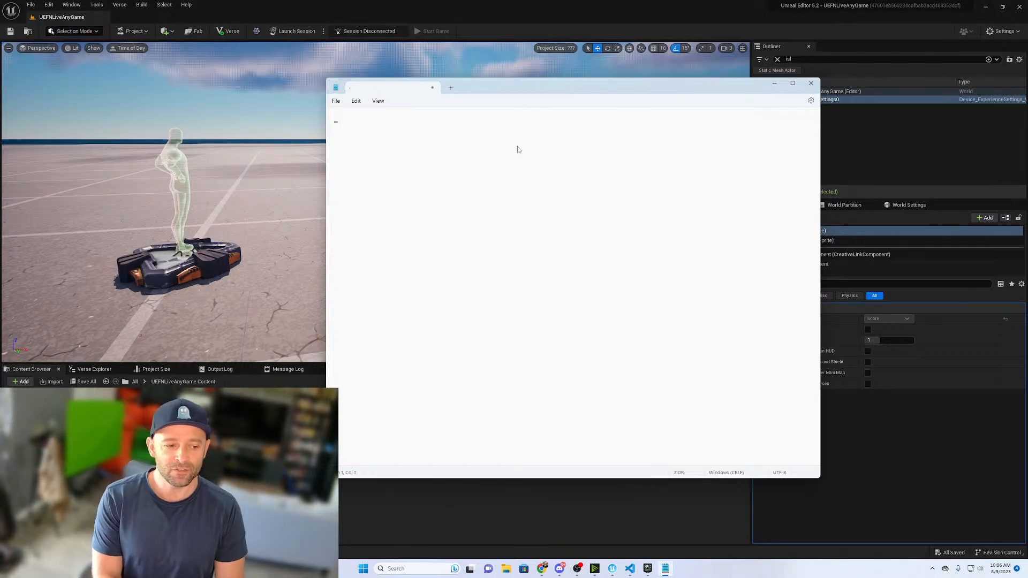
text( Harvest re)
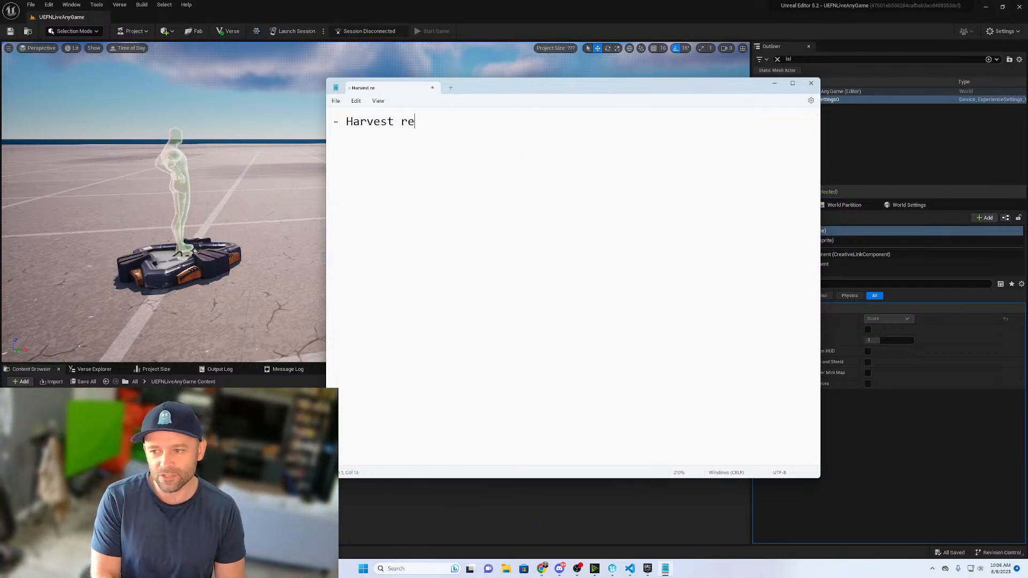
text(sources)
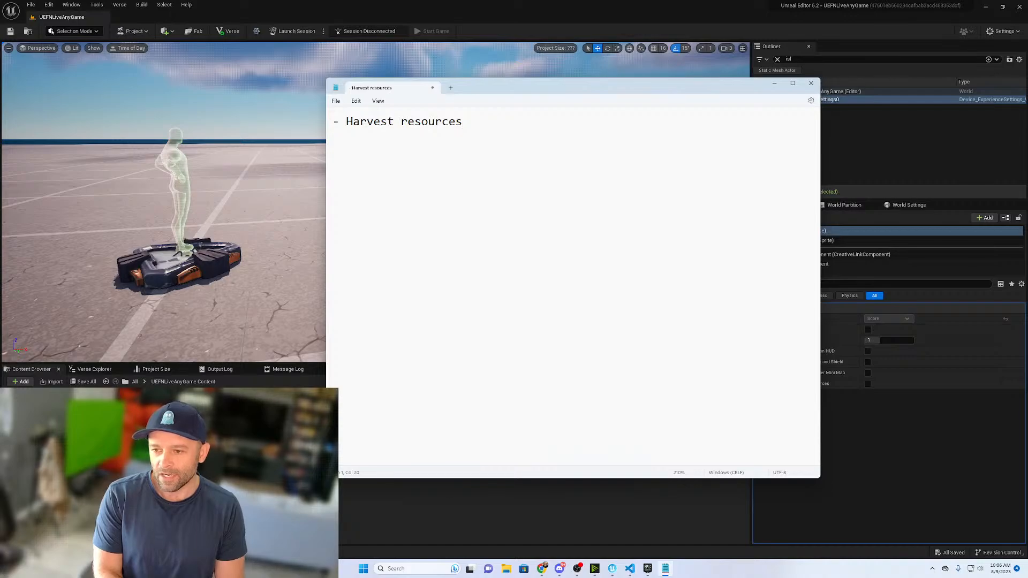
text( ()
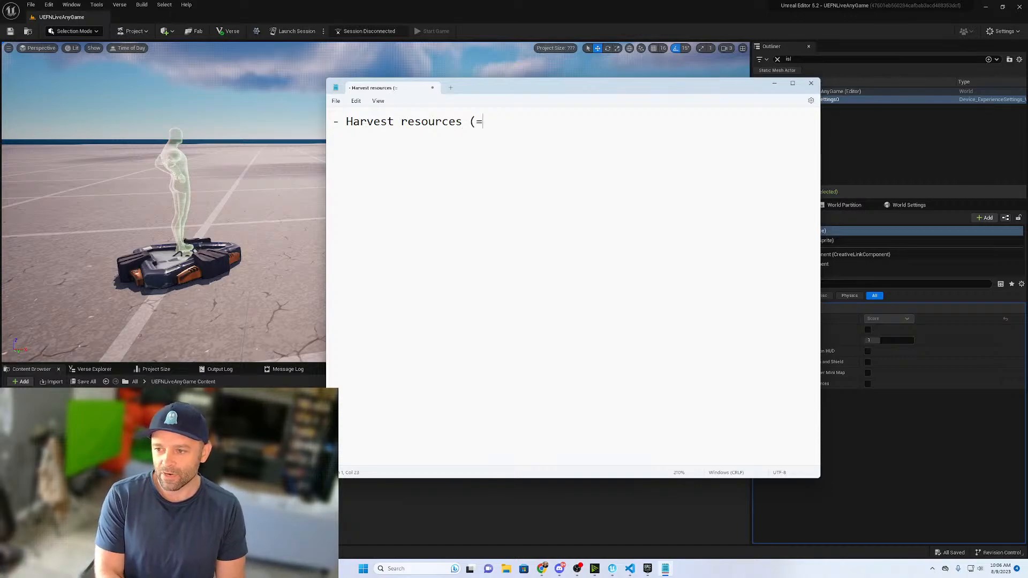
text(pick things up))
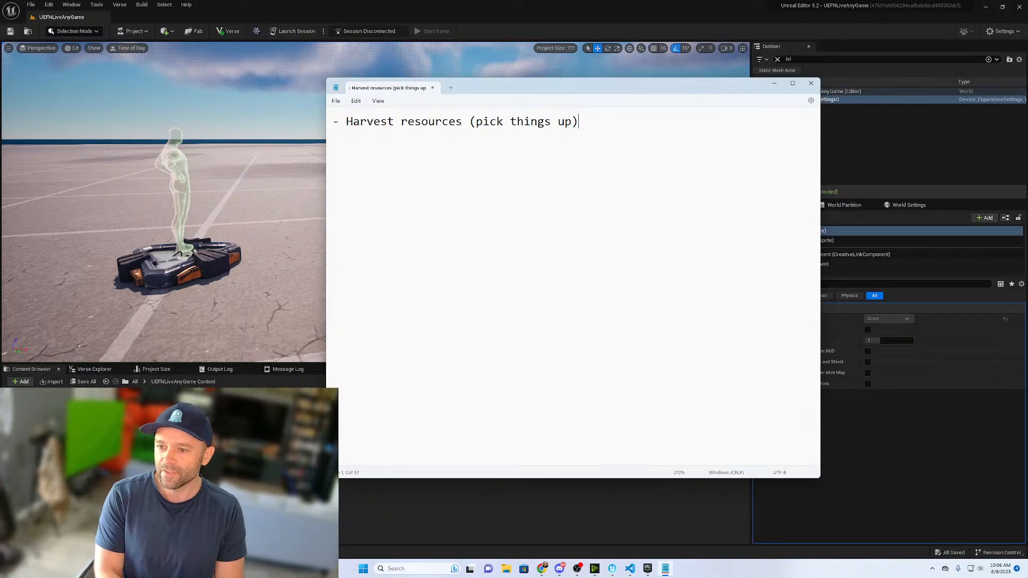
- Add the bullet "- Deliver resources to a storage unit" with the indented note "Storage unit can only hold so much"
key(Return)
text(-)
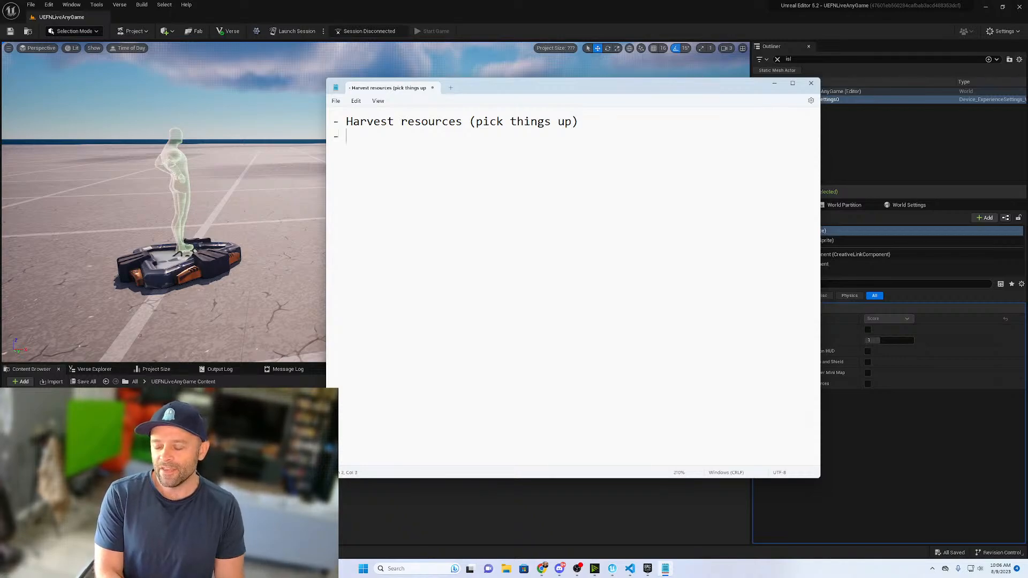
text( Deliver)
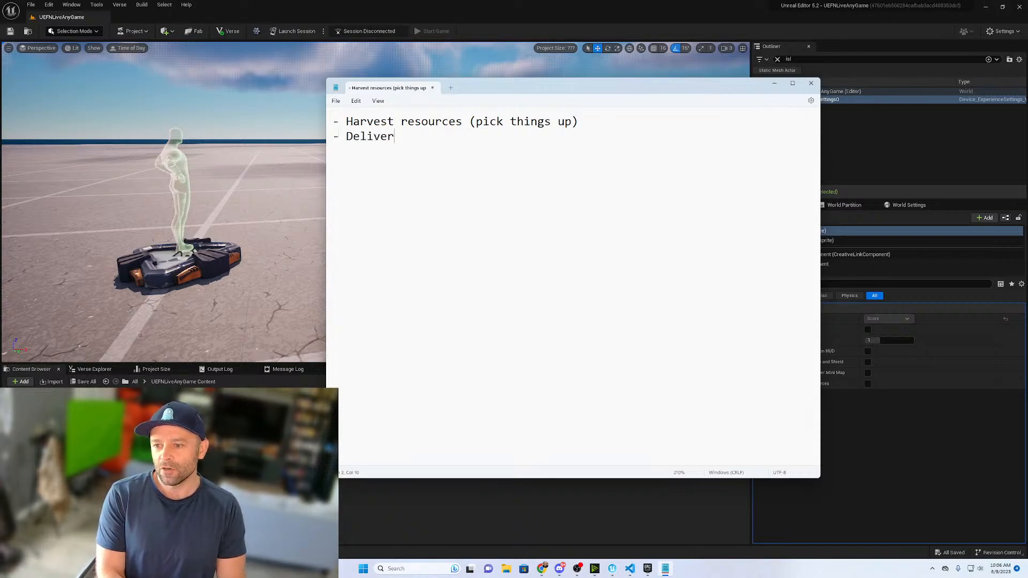
text( resources to a st)
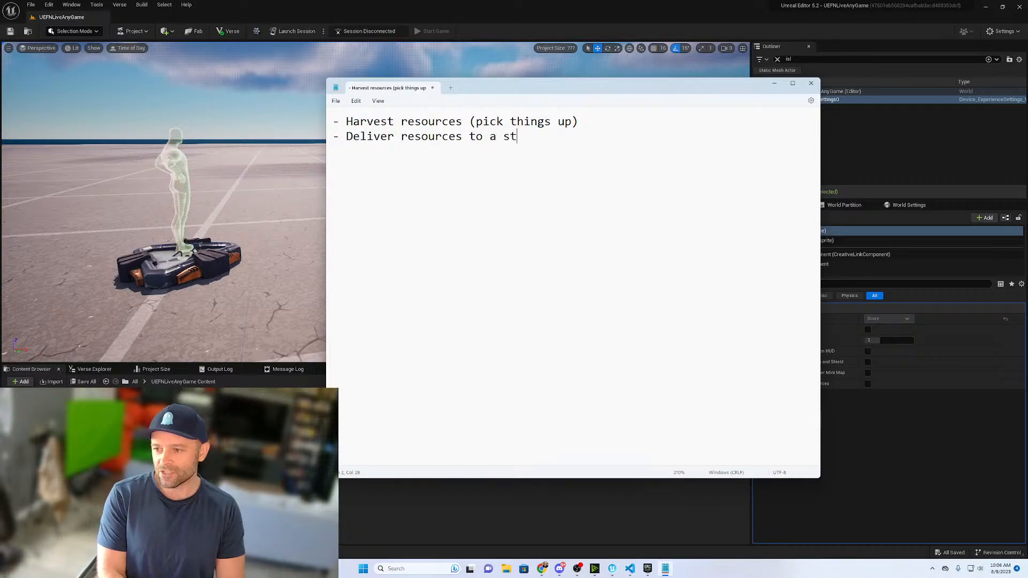
text(orage unit 	)
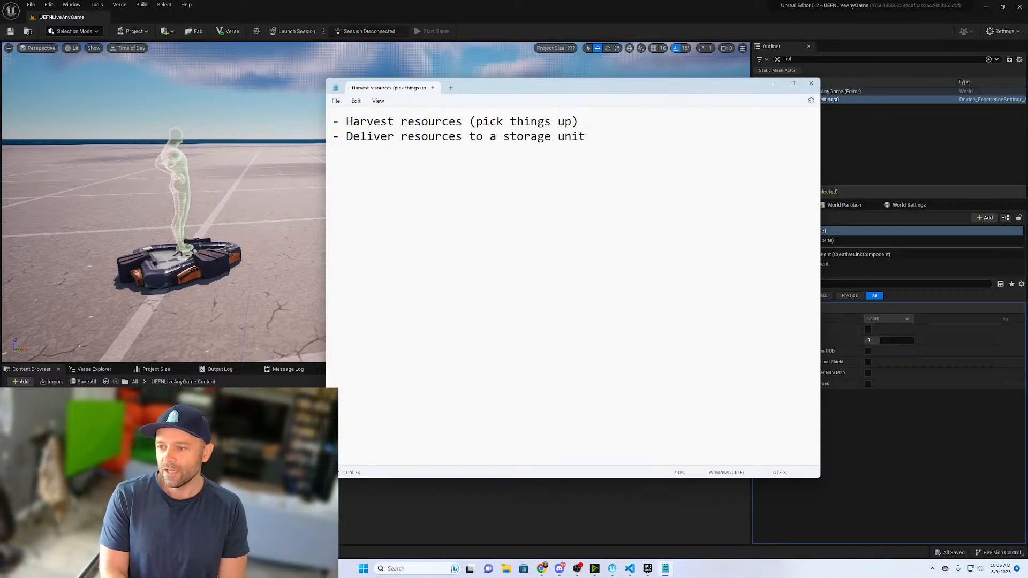
text(Storage uniu)
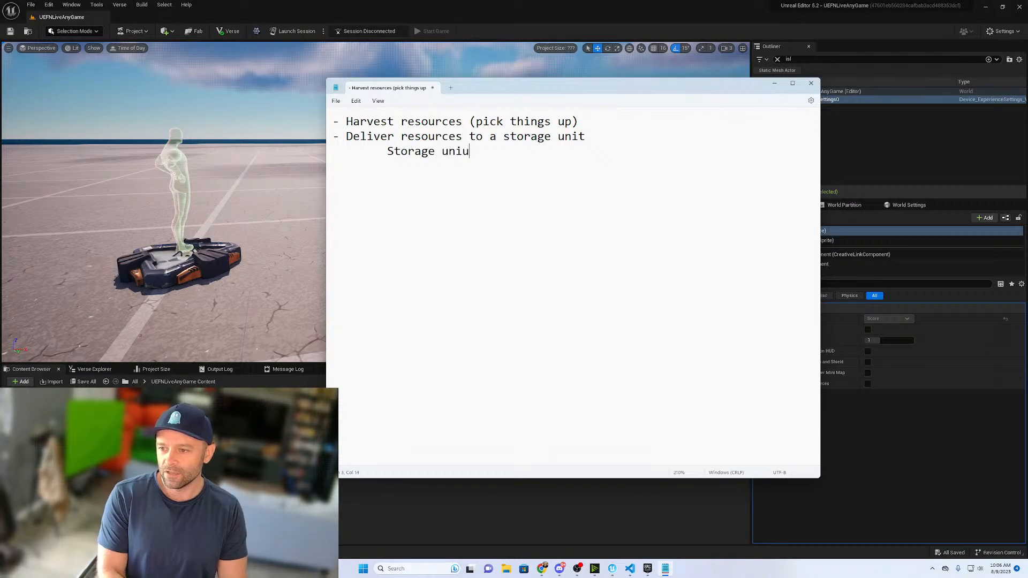
key(BackSpace)
text(t c)
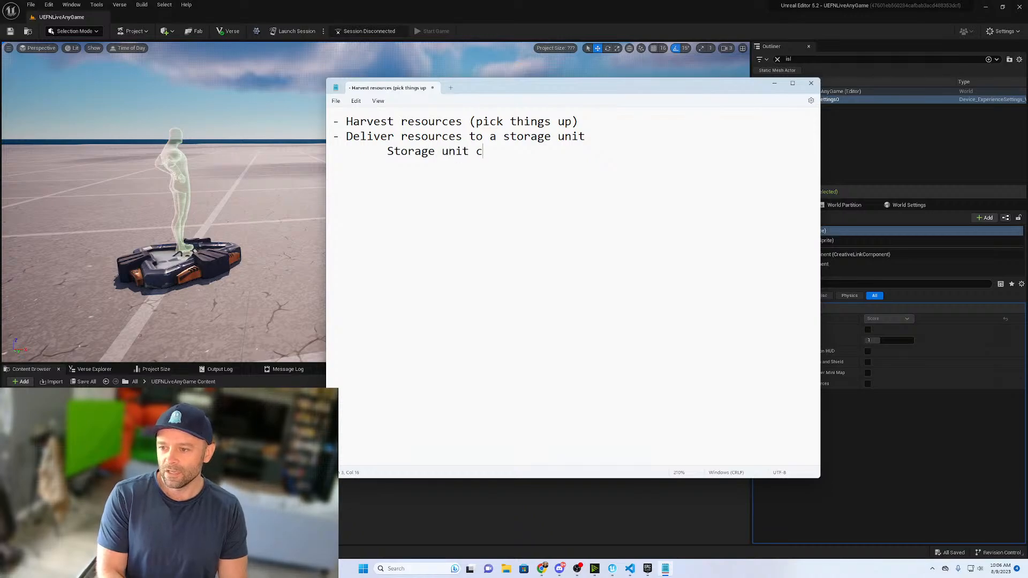
text(an only hold so much )
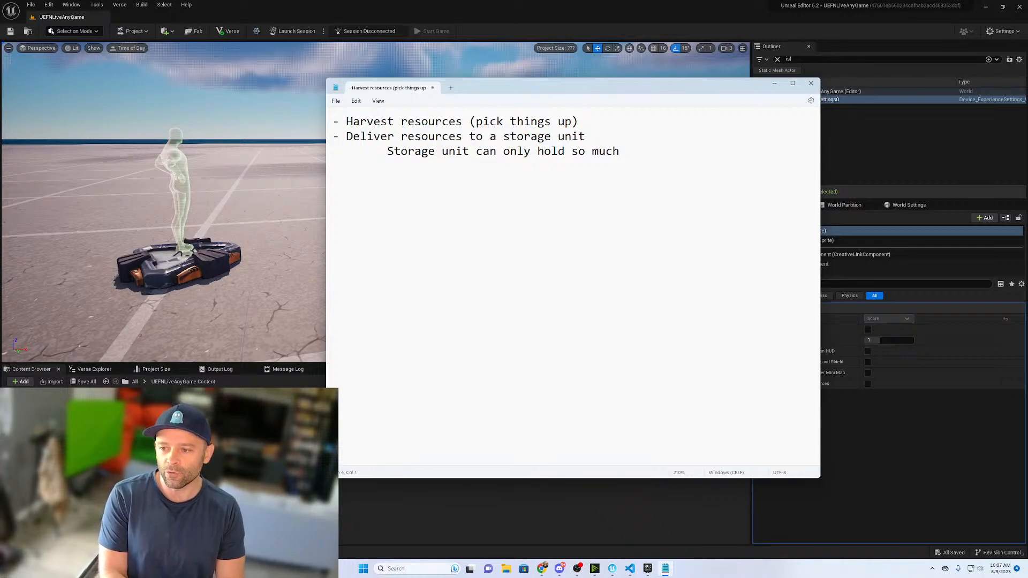
text(- U)
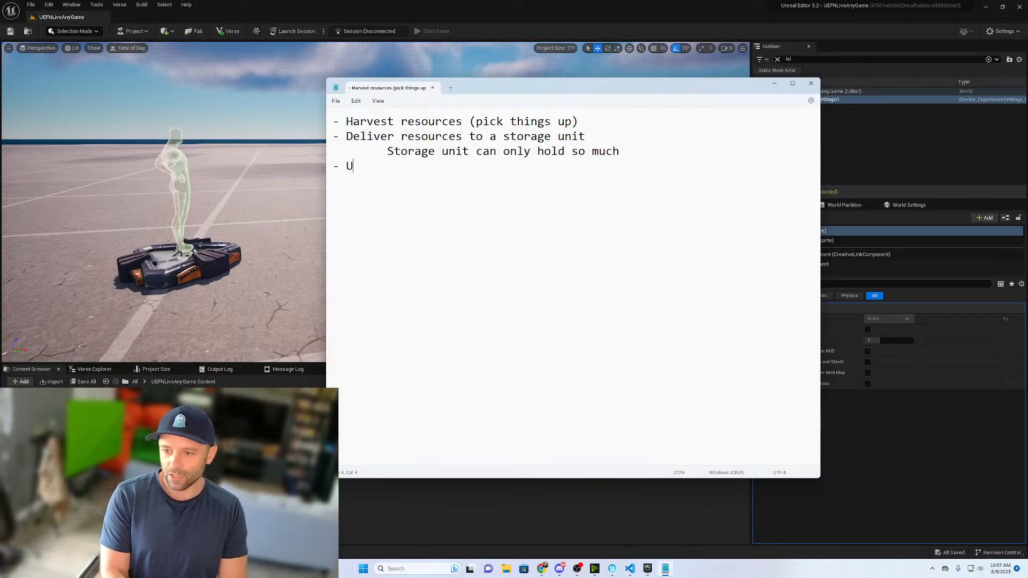
text(pgrade your st)
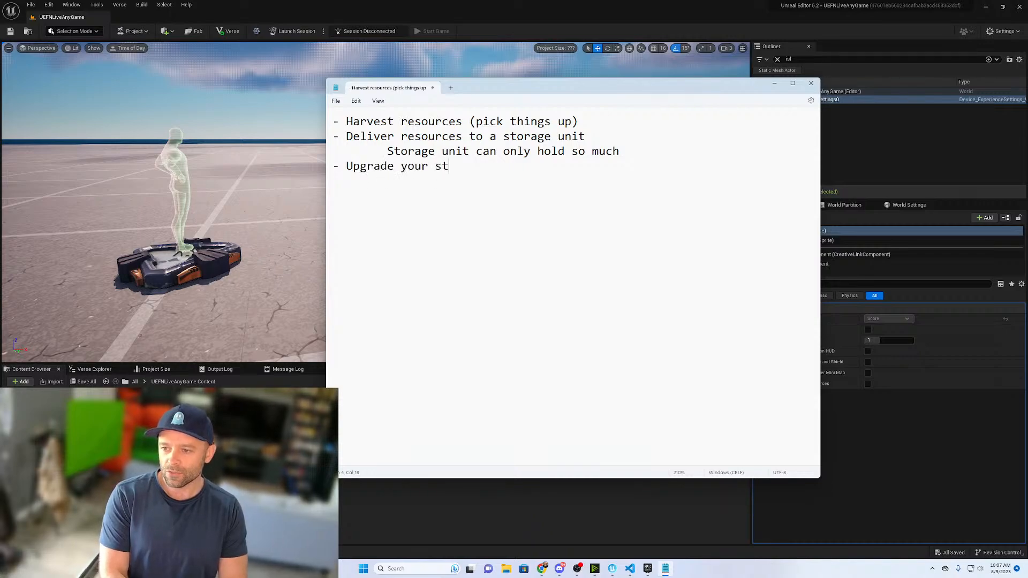
text(orage unit)
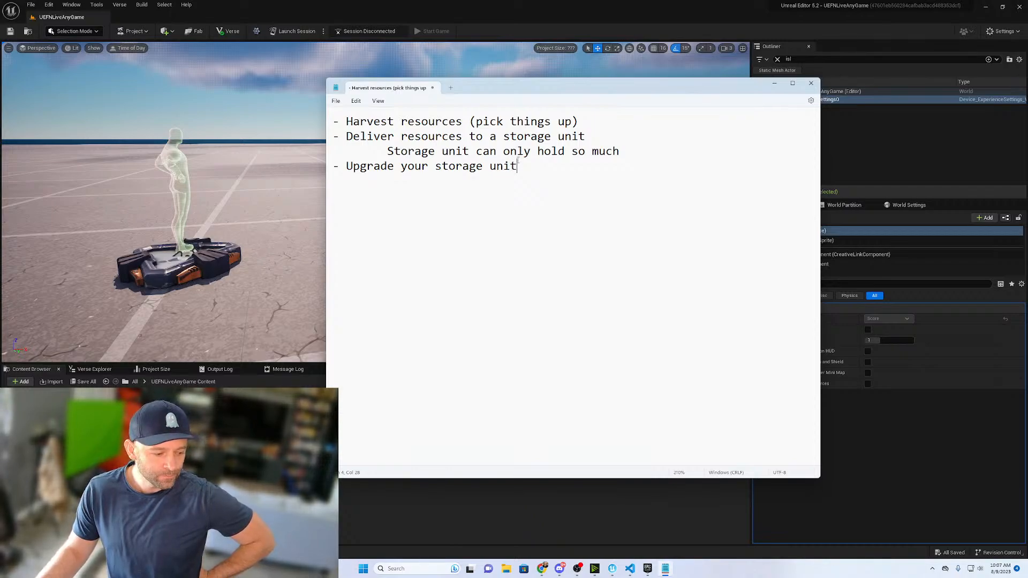
- Add the bullets "- Upgrade your storage unit" and "- Earn gold by selling", and highlight the text of the harvest bullet
key(Return)
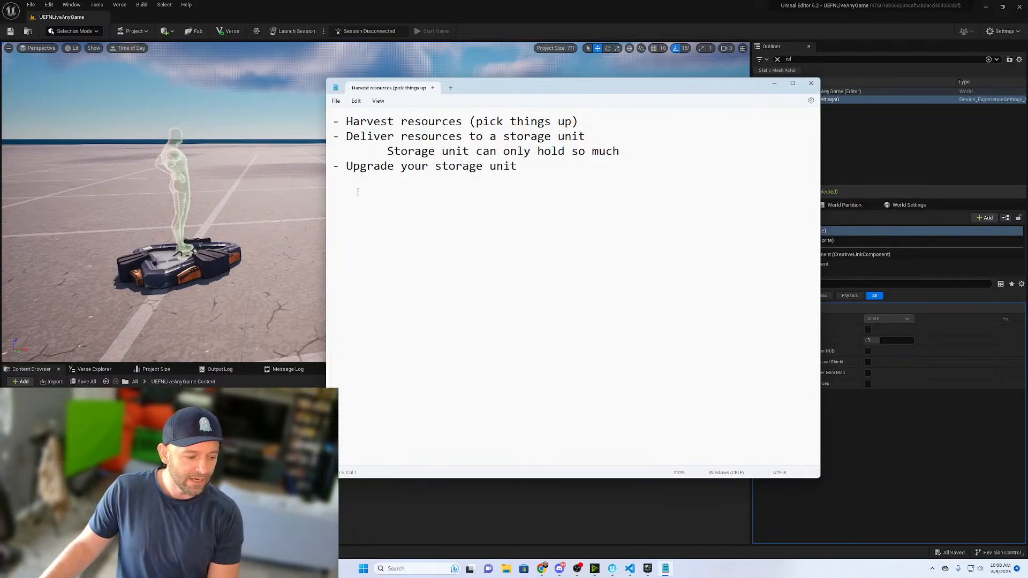
text(- )
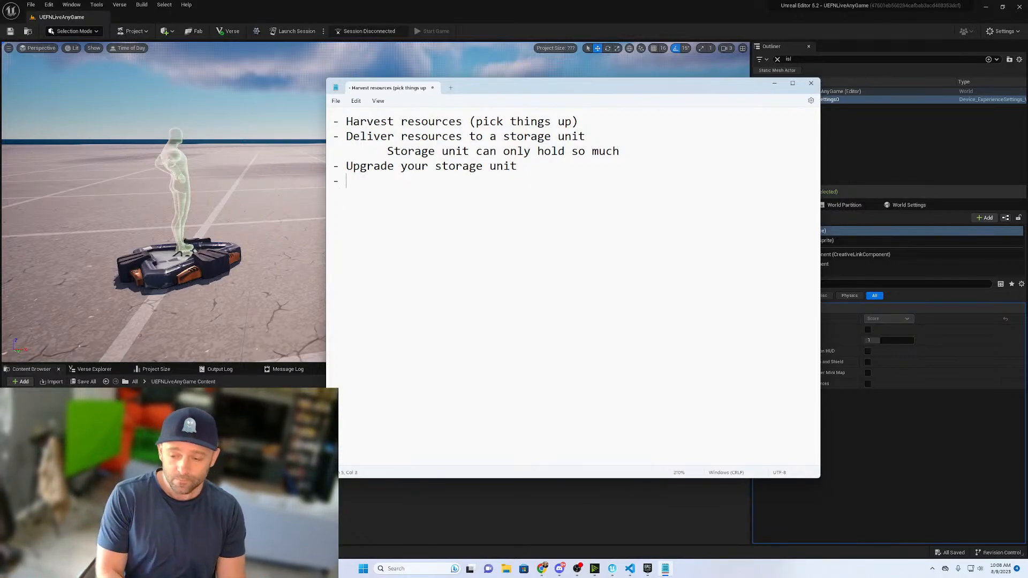
text(Earn )
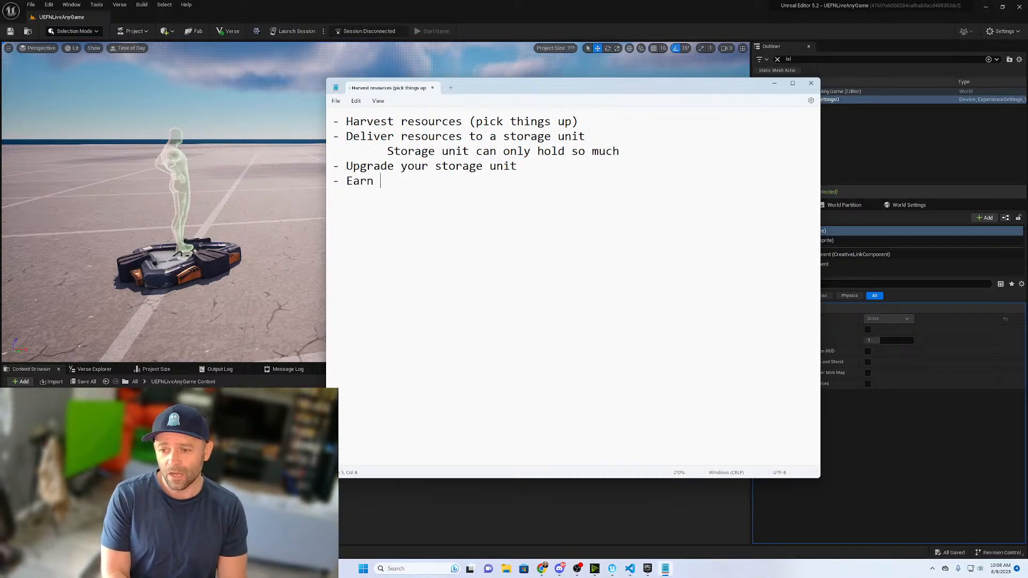
text(gold by selling)
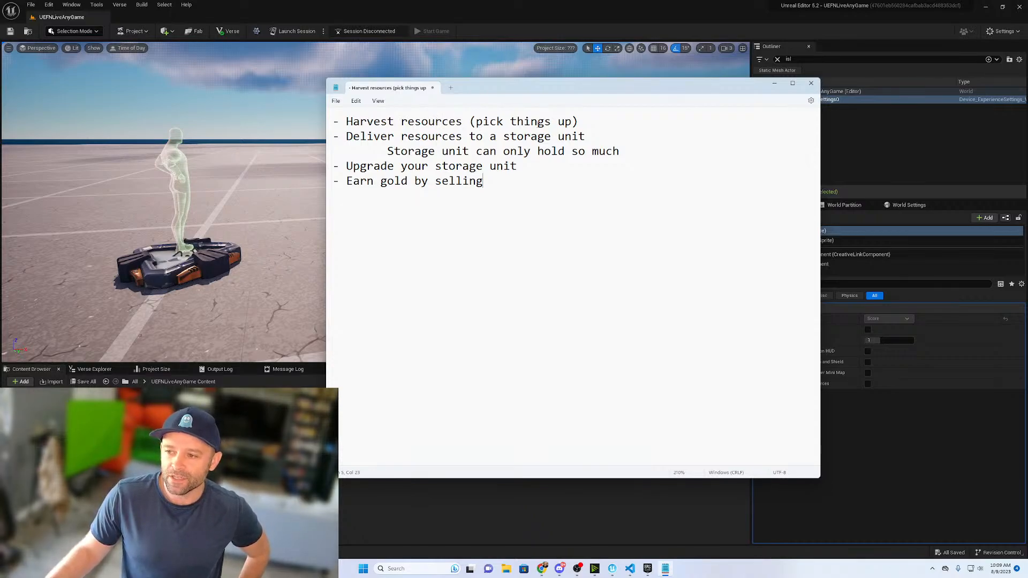
drag(578, 122, 347, 122)
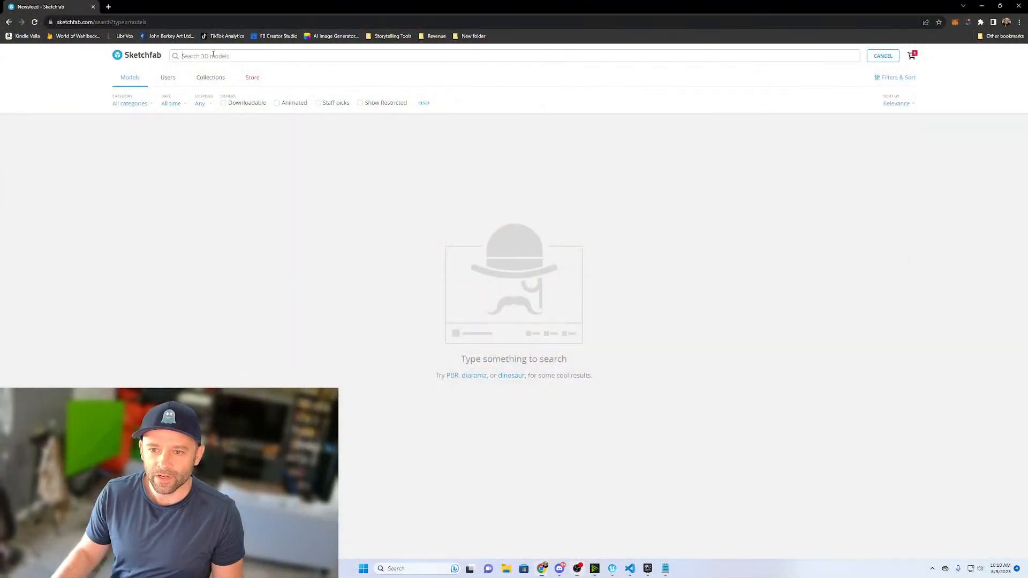
- In Sketchfab, limit the models to downloadable ones and search for "hot dog"
click(225, 103)
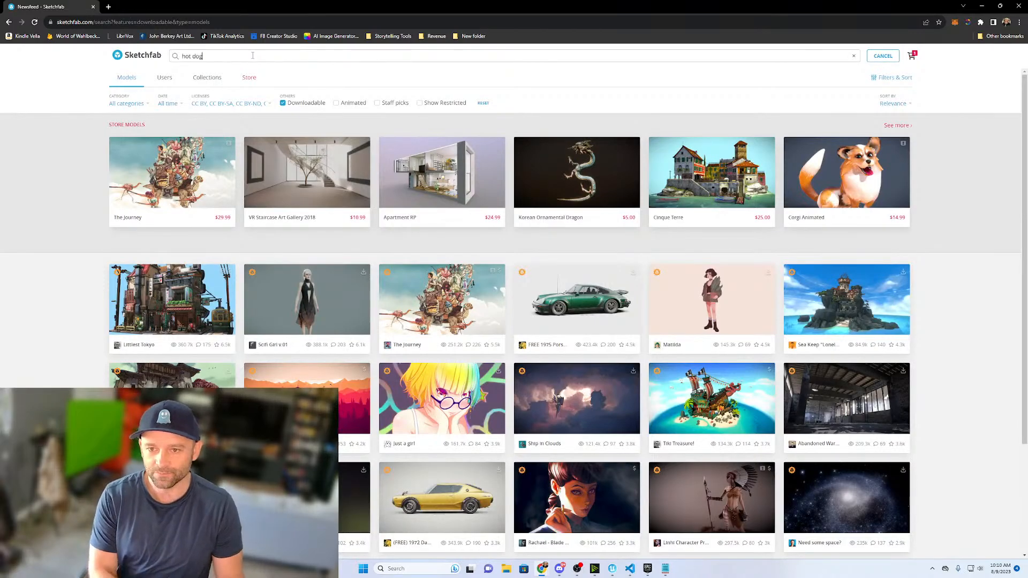
click(252, 56)
text(hot dog)
key(Return)
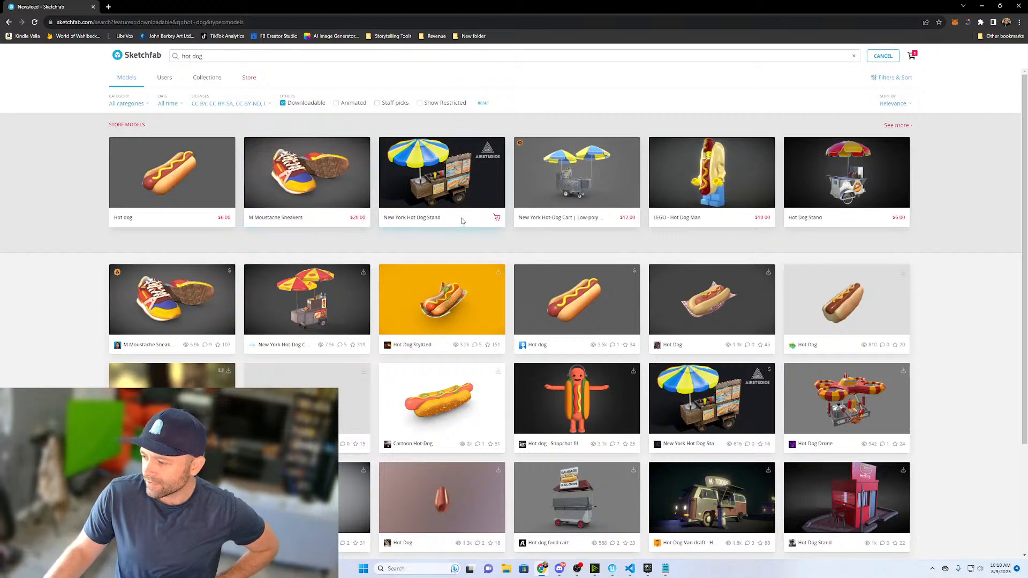
- Open the Cartoon Hot Dog model's page in a new browser tab and switch to it
scroll(454, 244, down, 1)
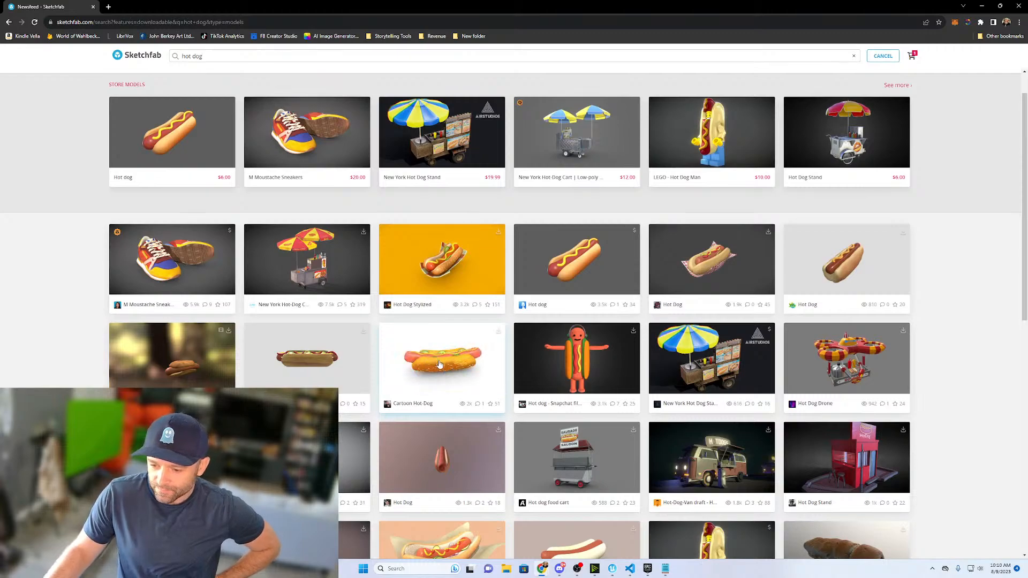
right_click(439, 366)
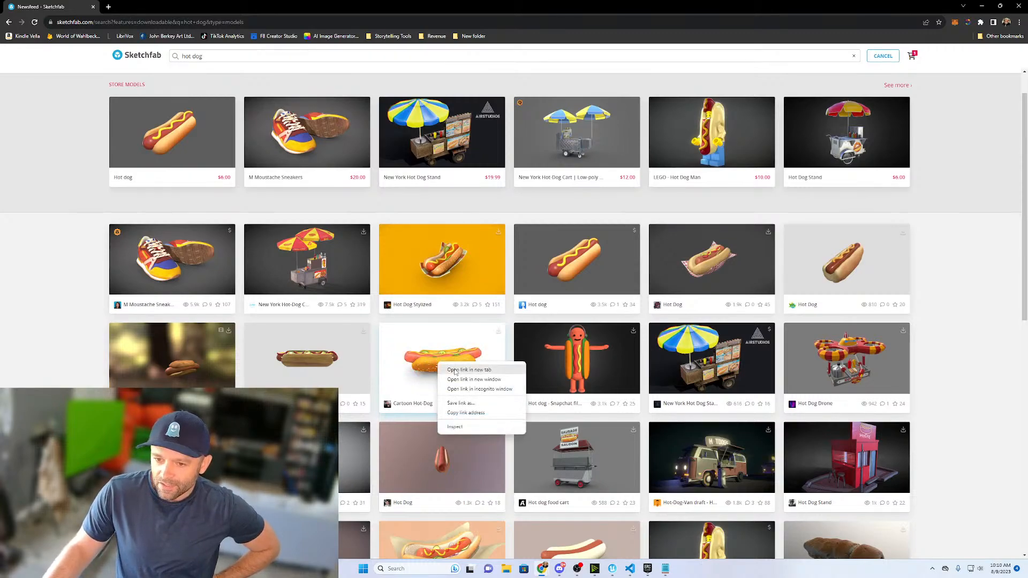
click(466, 372)
click(140, 7)
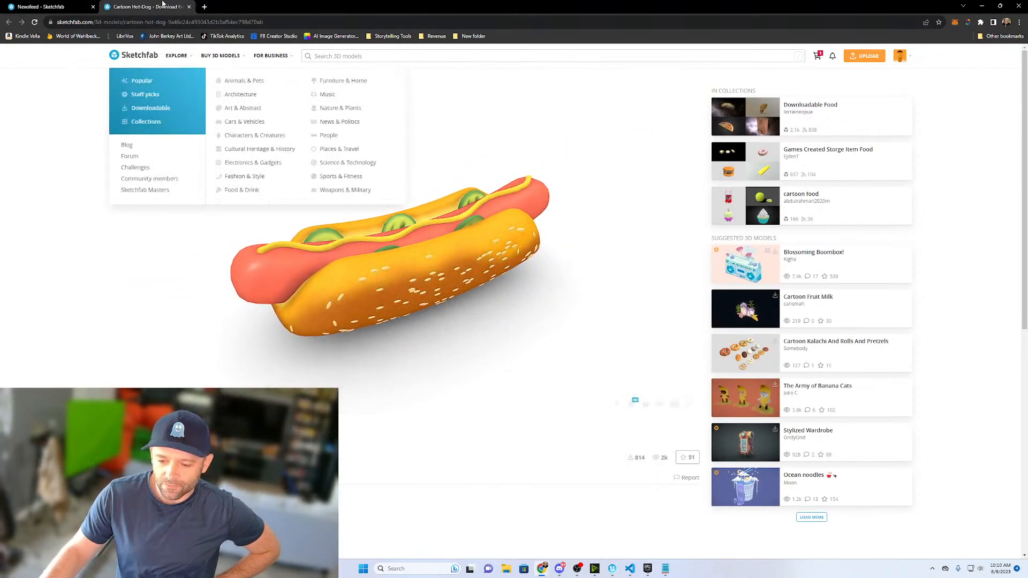
- Open the free Hot Dog model with the mustard line from the search results in a new tab and inspect it from another angle
click(82, 12)
scroll(236, 246, down, 1)
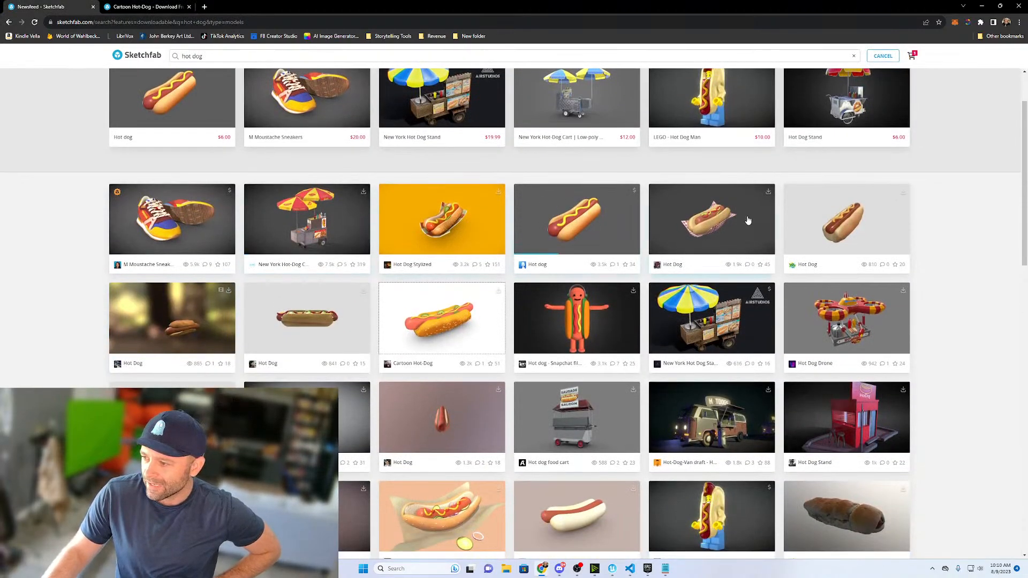
right_click(832, 224)
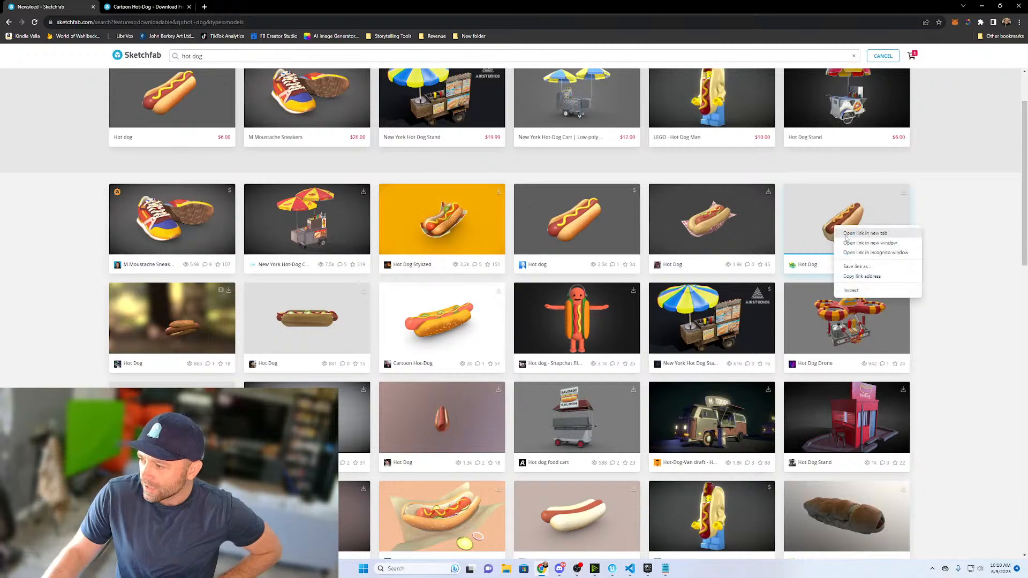
click(855, 236)
click(242, 7)
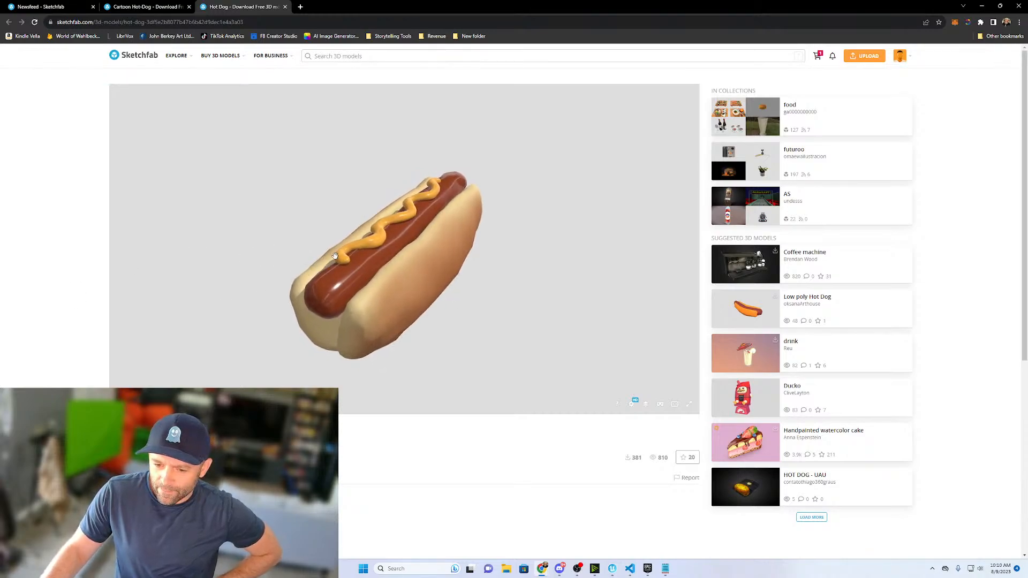
mouse_move(369, 279)
mouse_down()
mouse_move(394, 292)
mouse_move(327, 288)
mouse_move(340, 305)
mouse_up()
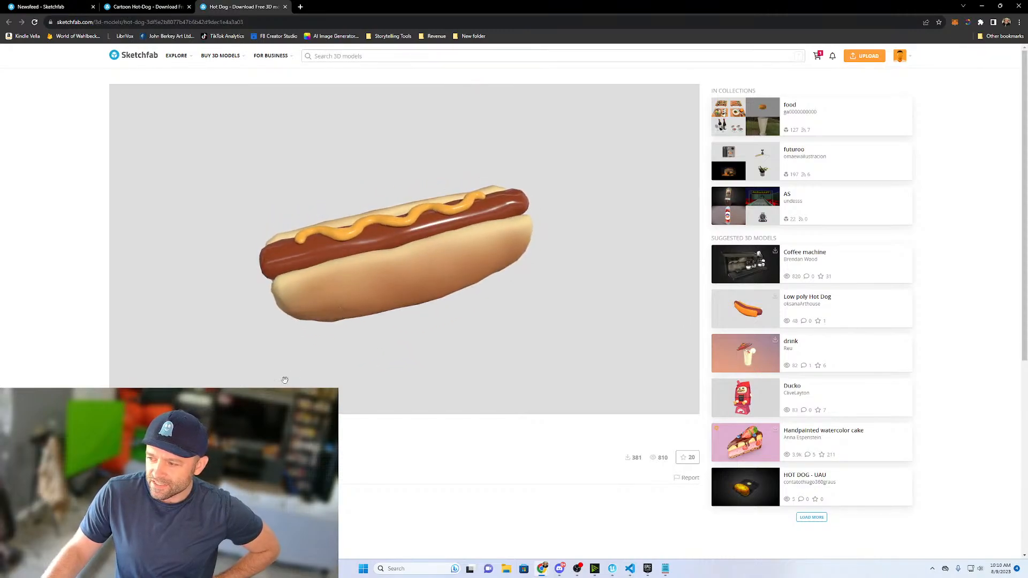
- Check the Hot Dog model's licence and available download formats, and close its page
scroll(811, 295, down, 2)
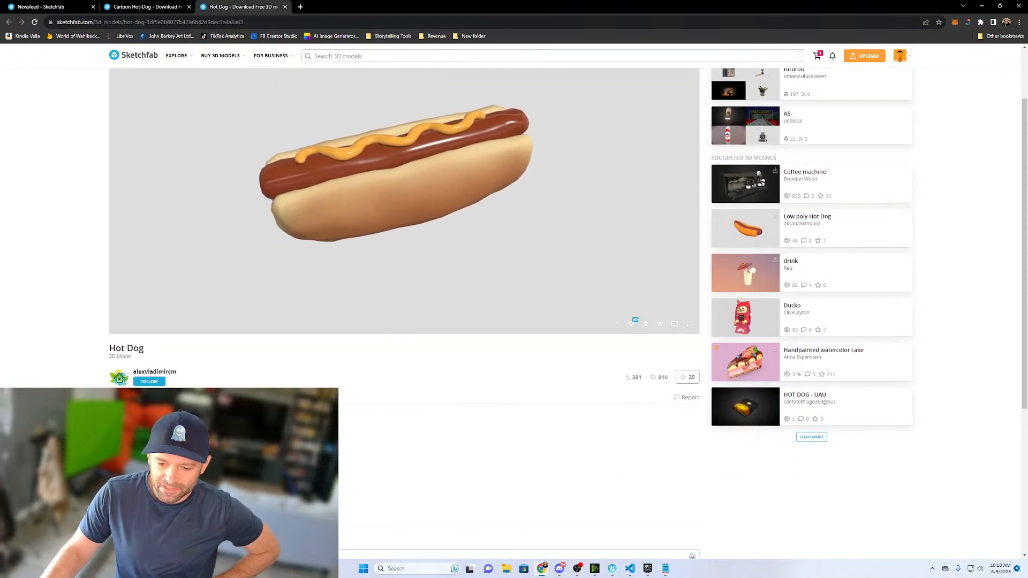
click(142, 397)
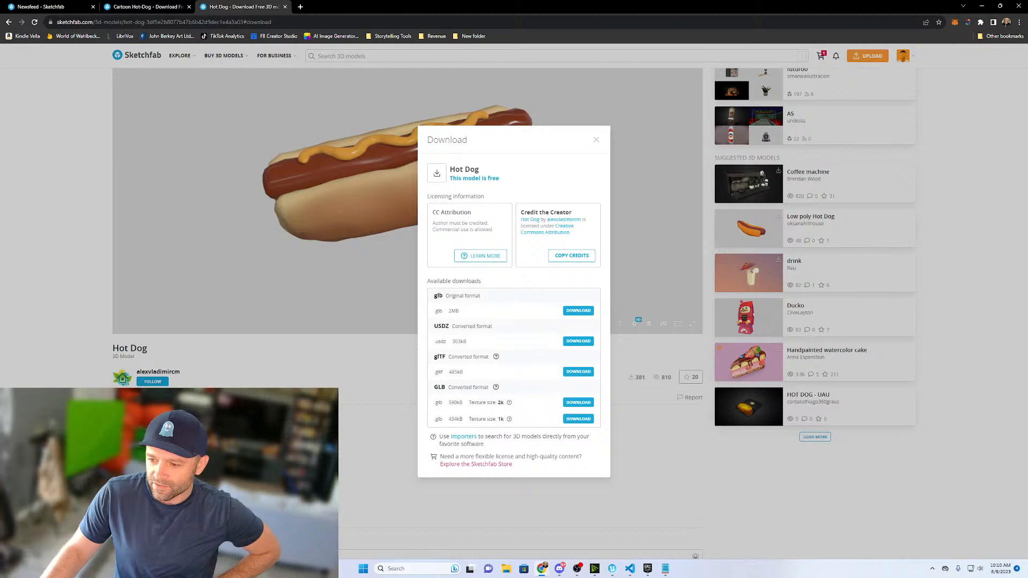
click(261, 301)
click(285, 8)
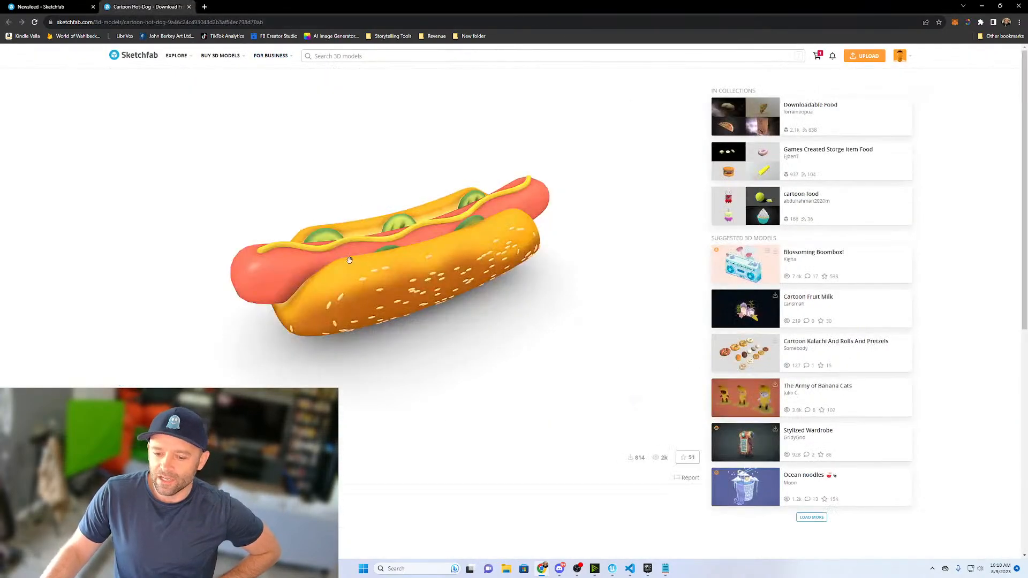
- Return to the hot dog search results and open the Hot Dog Vendor model's page in a new browser tab
click(38, 7)
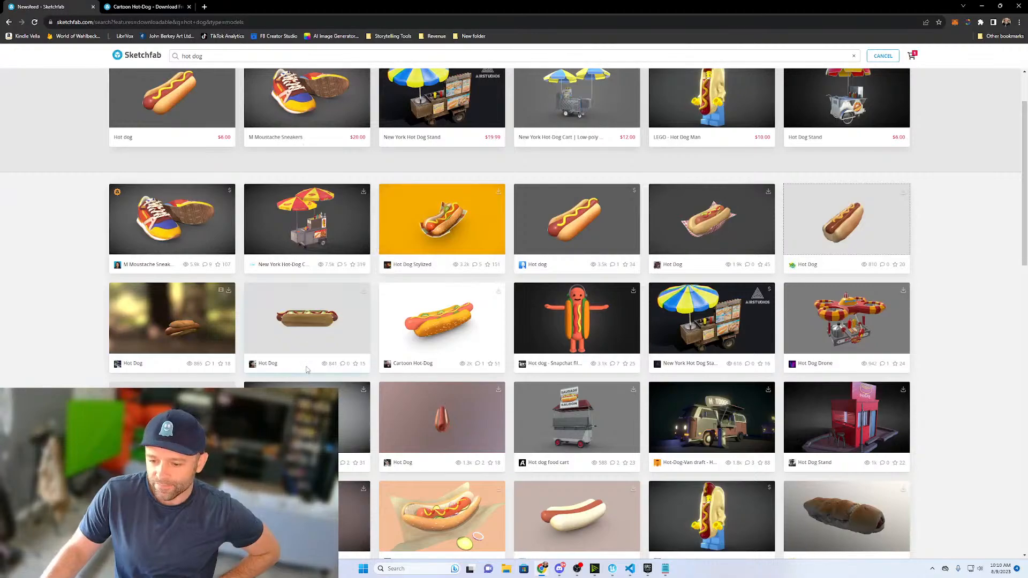
right_click(300, 399)
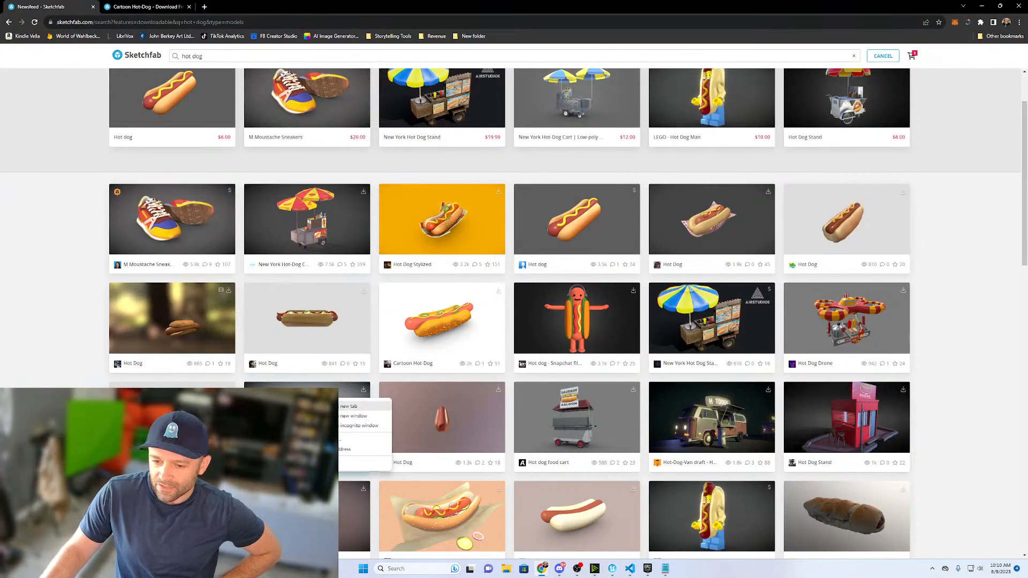
click(354, 407)
click(243, 7)
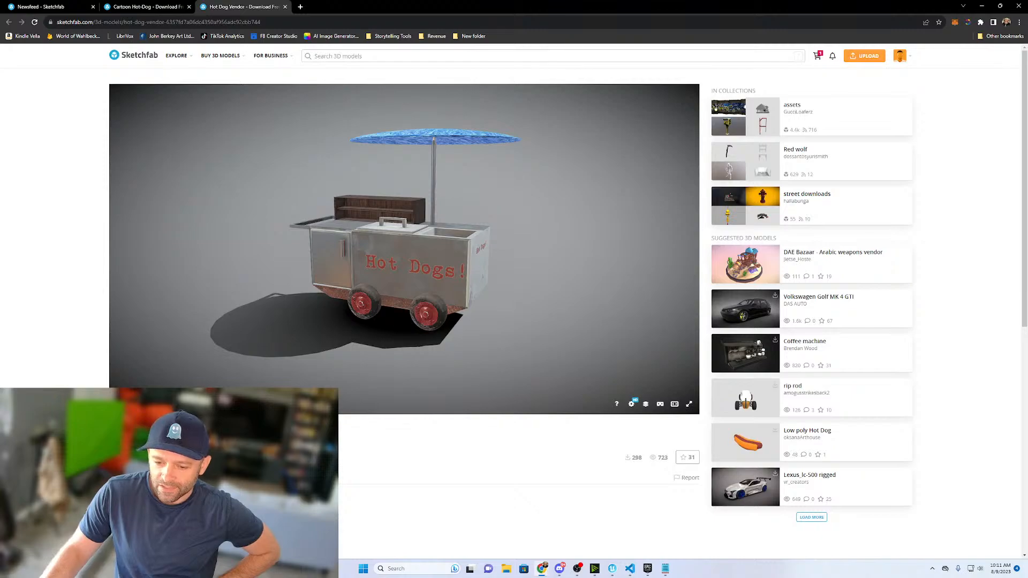
- Download the Hot Dog Vendor model and check the browser's downloads
scroll(568, 286, down, 2)
click(144, 398)
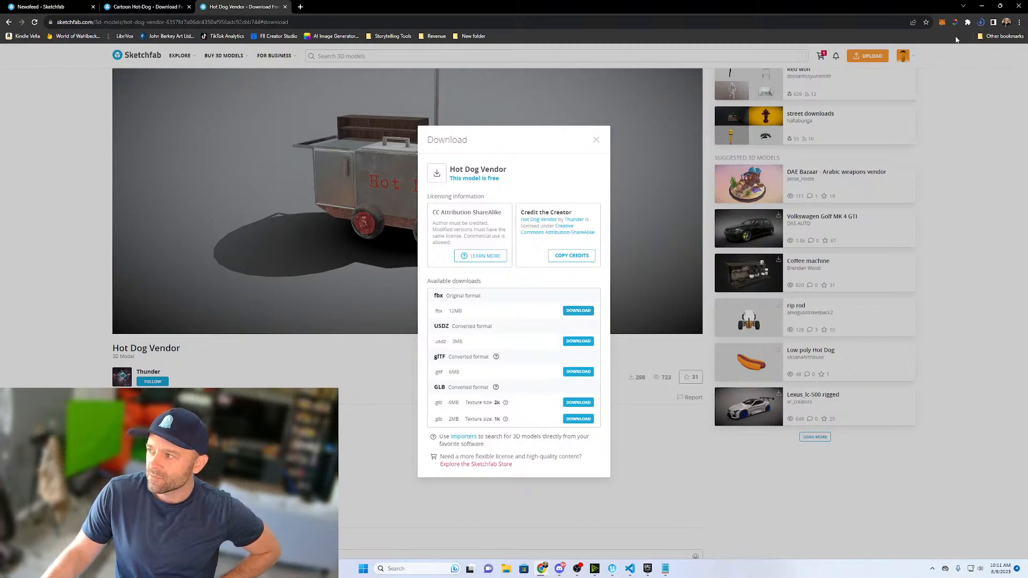
click(982, 24)
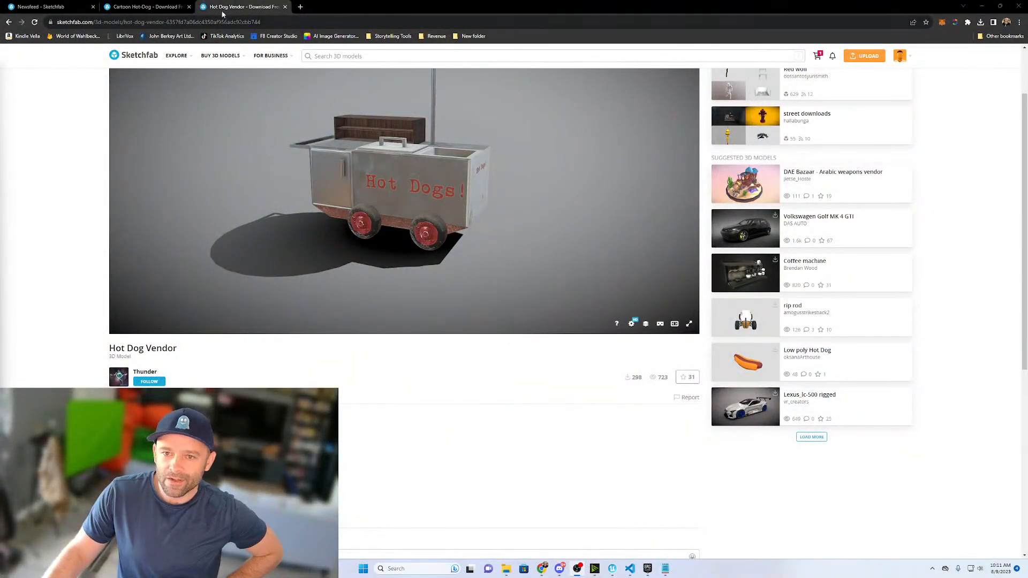
- Compare the Cartoon Hot Dog and Hot Dog Vendor pages, and close the vendor page from the search results
click(148, 6)
click(244, 6)
click(9, 23)
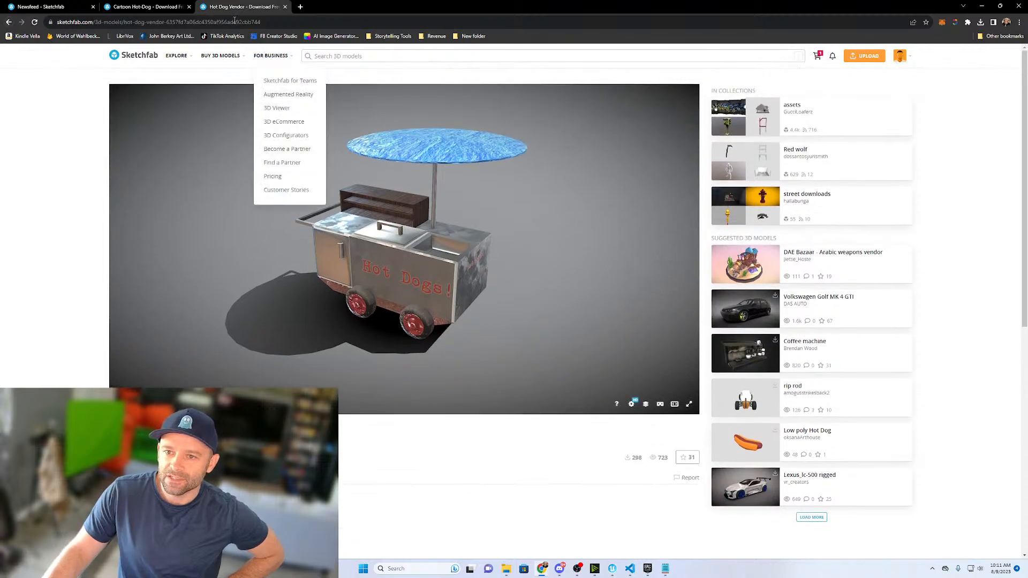
click(140, 7)
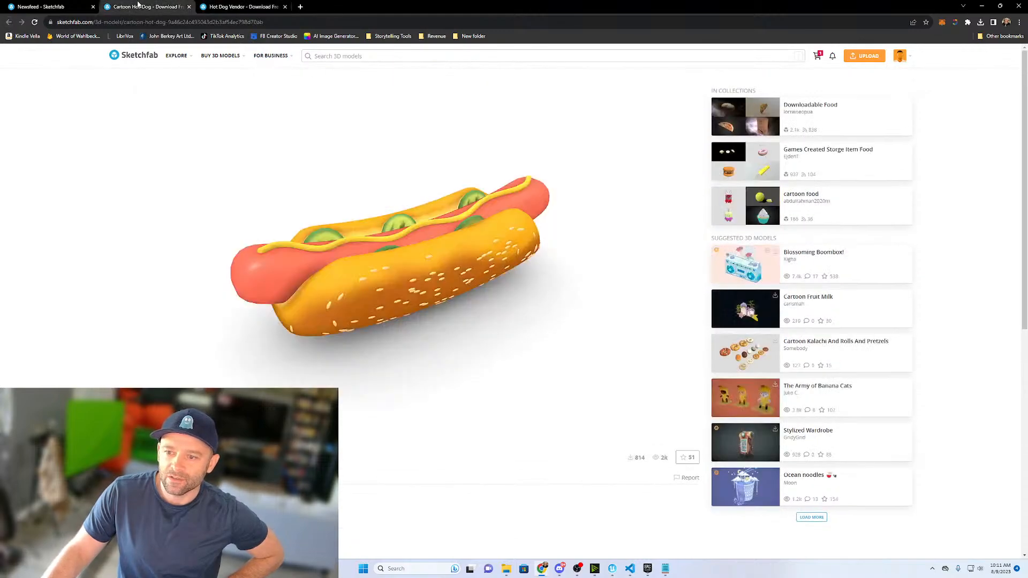
click(64, 7)
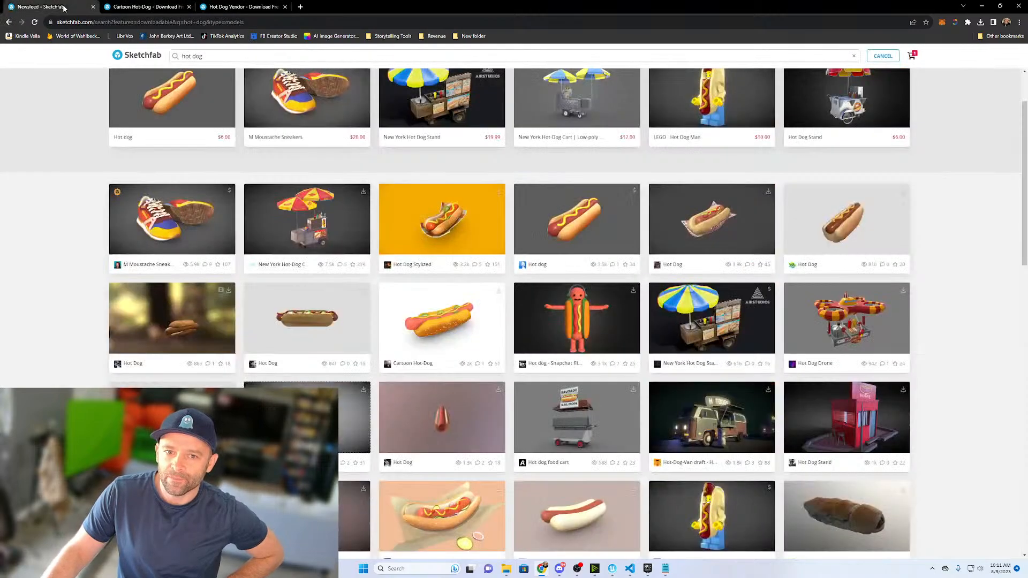
click(285, 7)
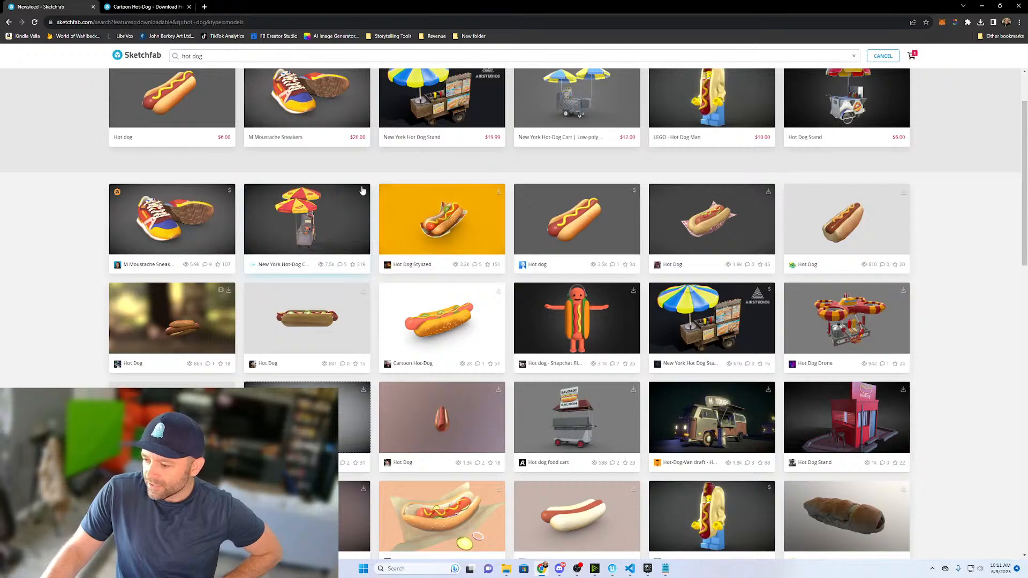
- View the Hot-Dog-Van draft model in a new tab, close it and return to the hot dog search results
right_click(705, 417)
click(720, 423)
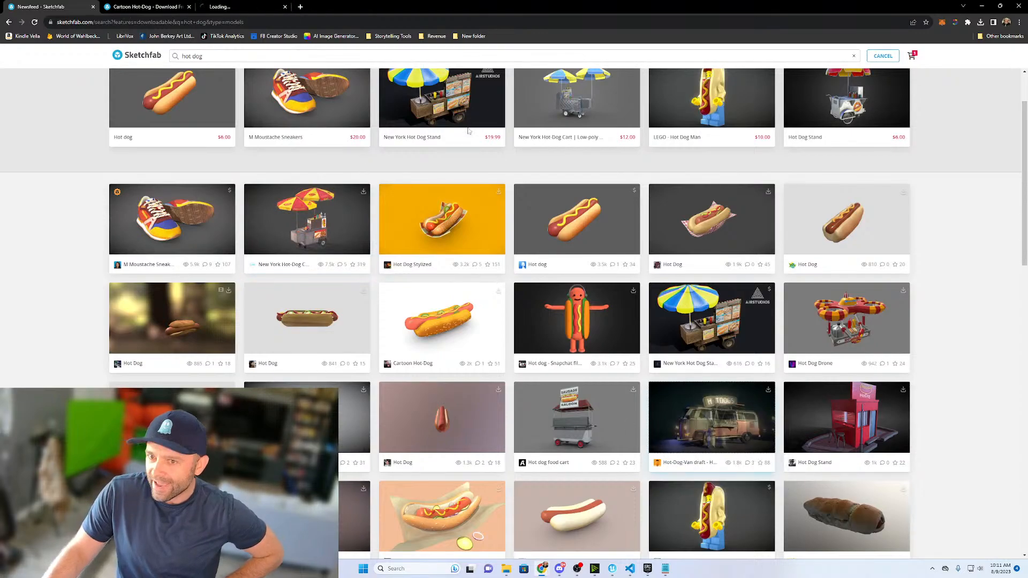
click(234, 6)
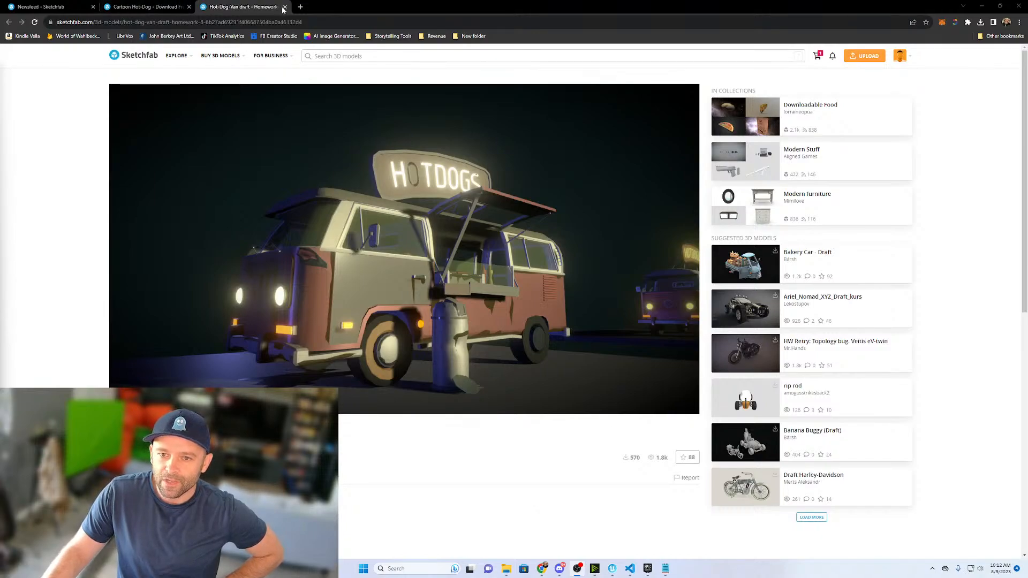
key(ctrl+w)
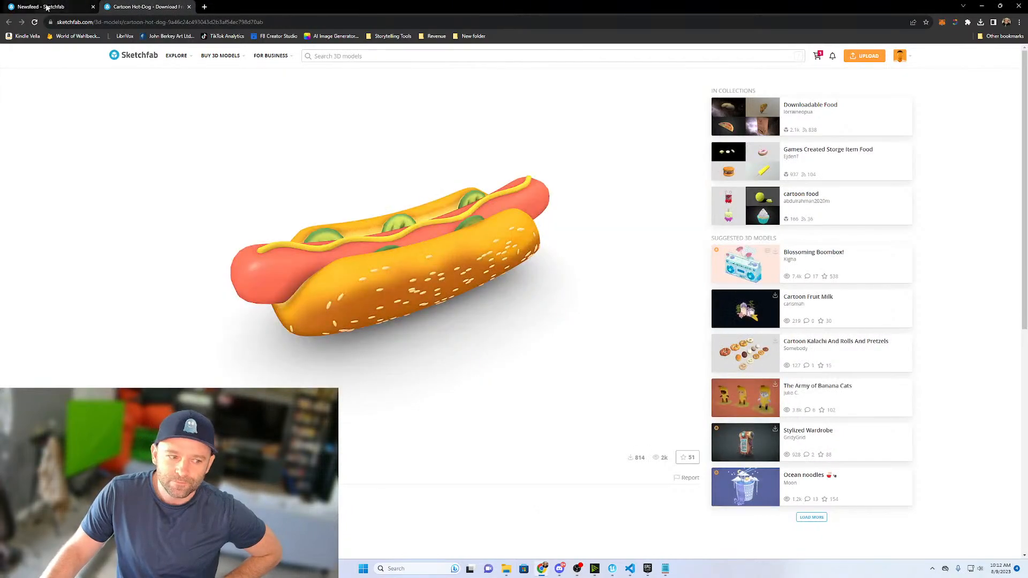
click(47, 8)
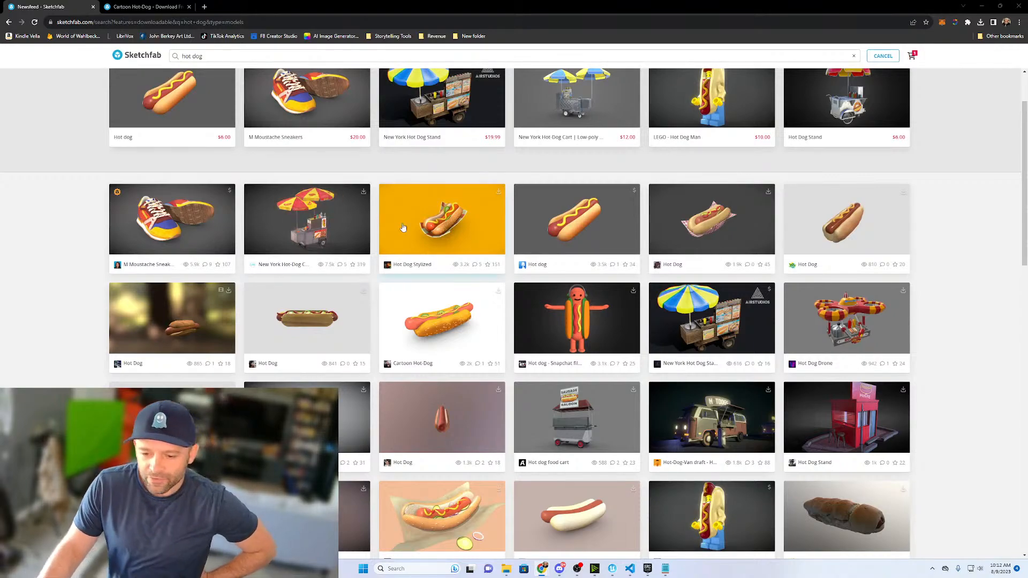
- Inspect the red Hot Dog Stand model in a new tab, rotating it, and return to the search results after closing its page
scroll(402, 236, down, 3)
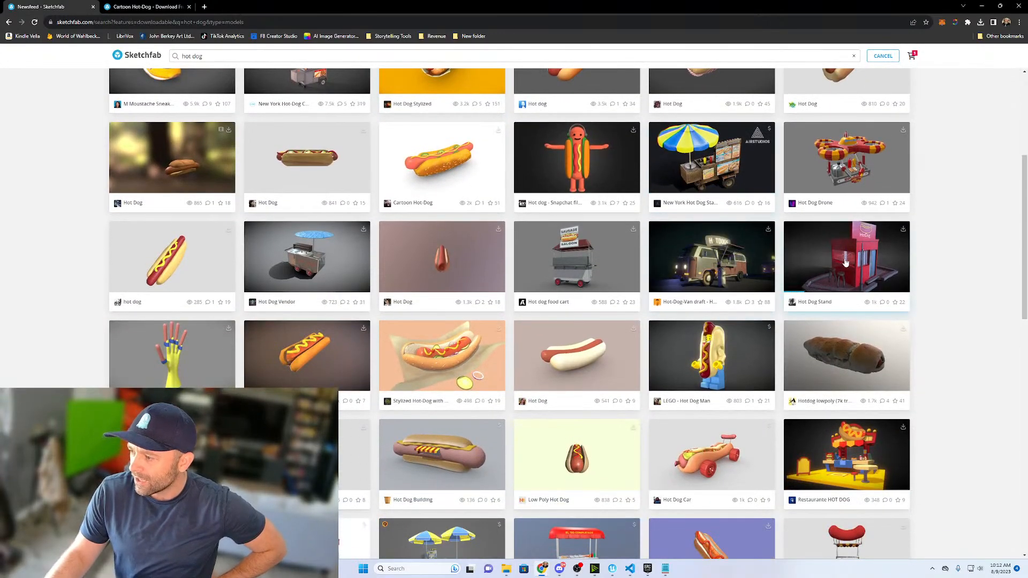
middle_click(845, 262)
click(243, 7)
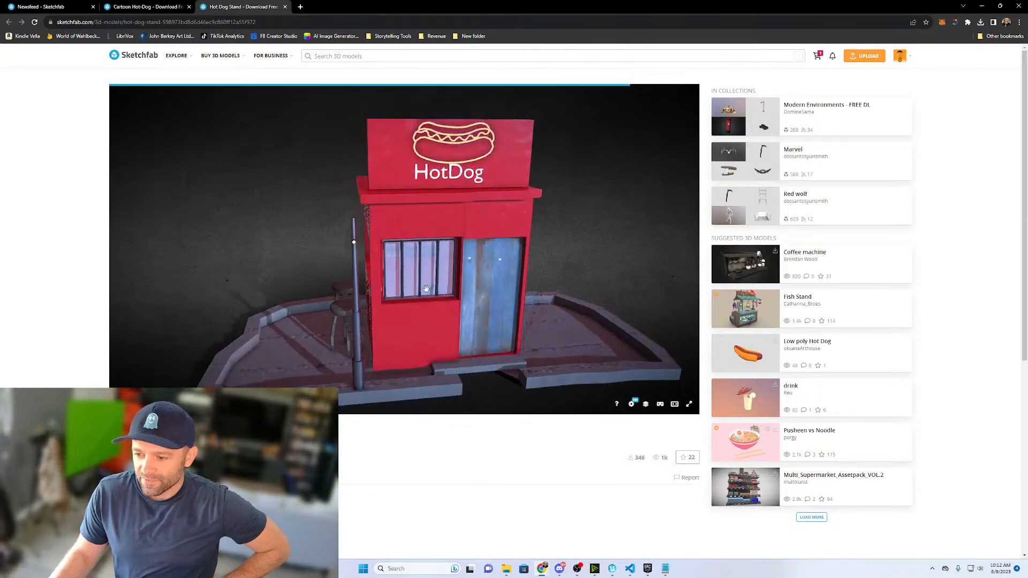
drag(392, 284, 435, 306)
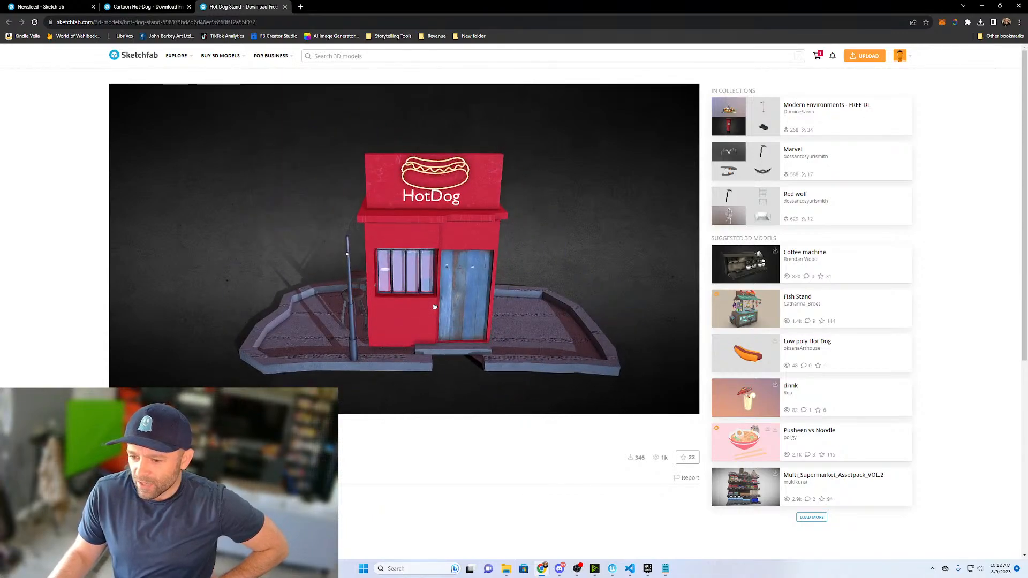
click(285, 6)
click(57, 8)
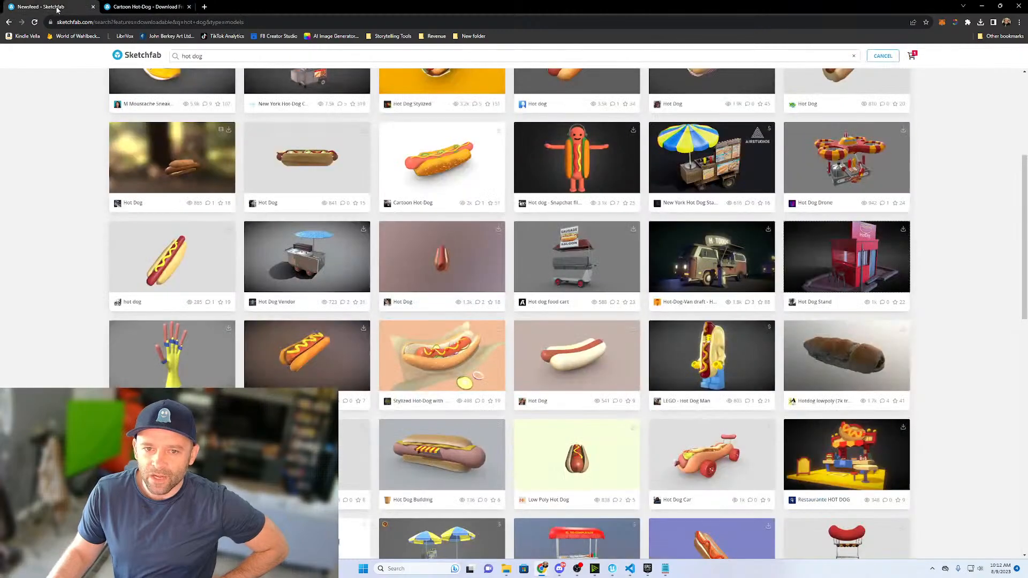
- Look through the remaining hot dog search results for a suitable stand, cart or food truck model
scroll(406, 305, down, 2)
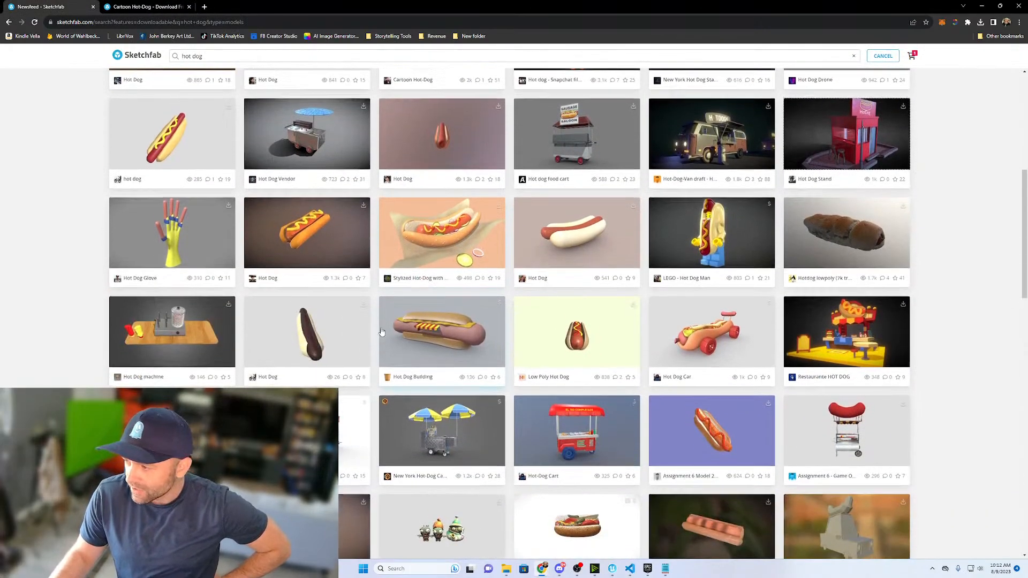
scroll(379, 338, down, 1)
scroll(591, 324, down, 2)
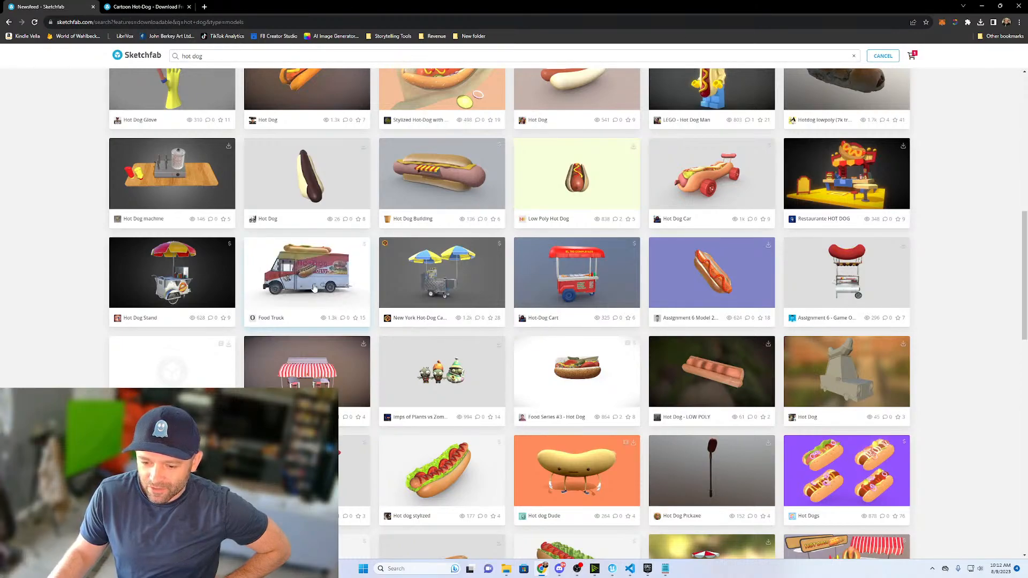
scroll(315, 288, down, 3)
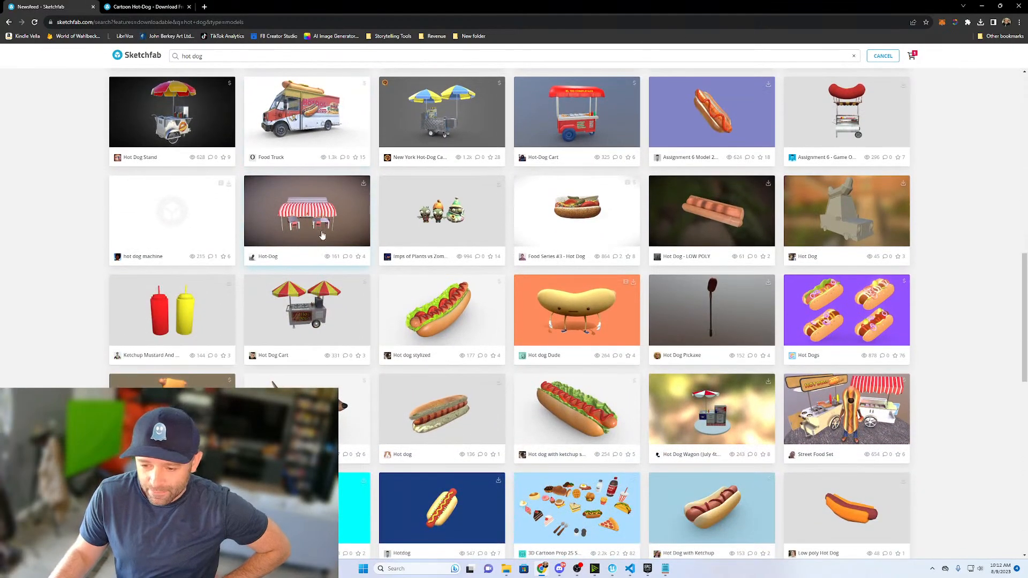
scroll(315, 293, down, 2)
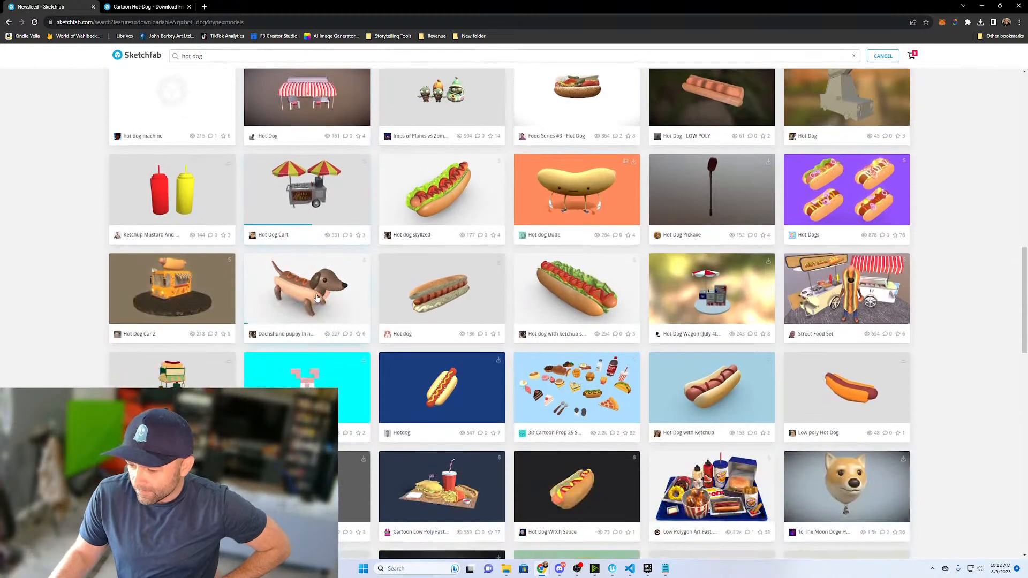
scroll(317, 290, down, 4)
scroll(318, 288, down, 7)
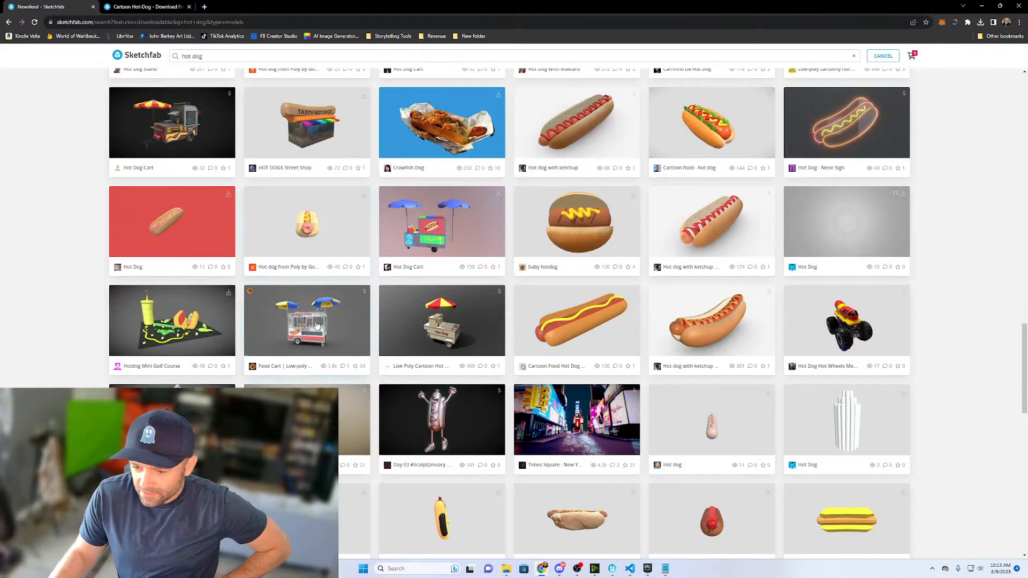
scroll(315, 329, down, 5)
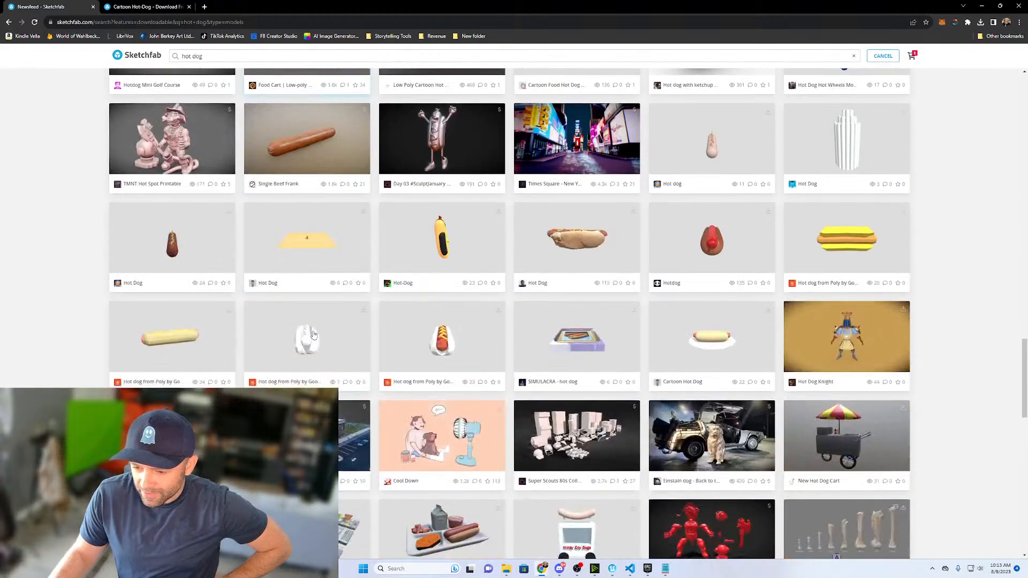
scroll(313, 335, up, 6)
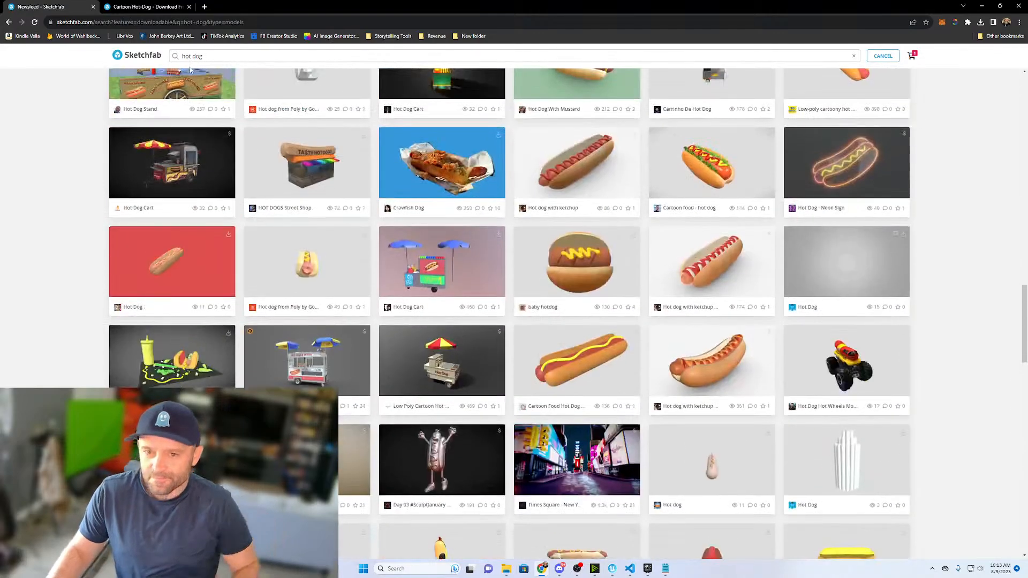
- Search the downloadable models for "food truck"
double_click(223, 55)
text(food truck)
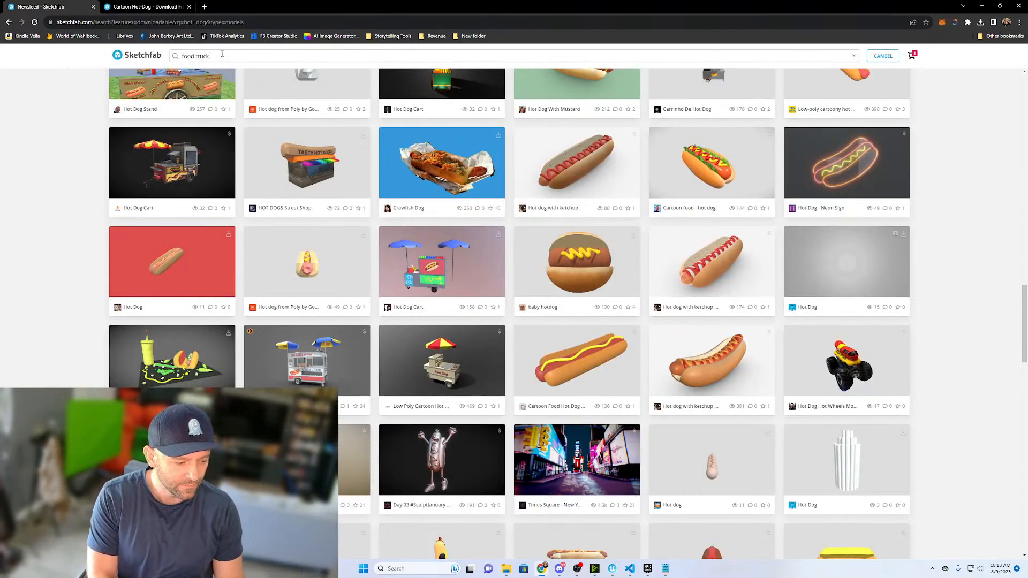
key(Return)
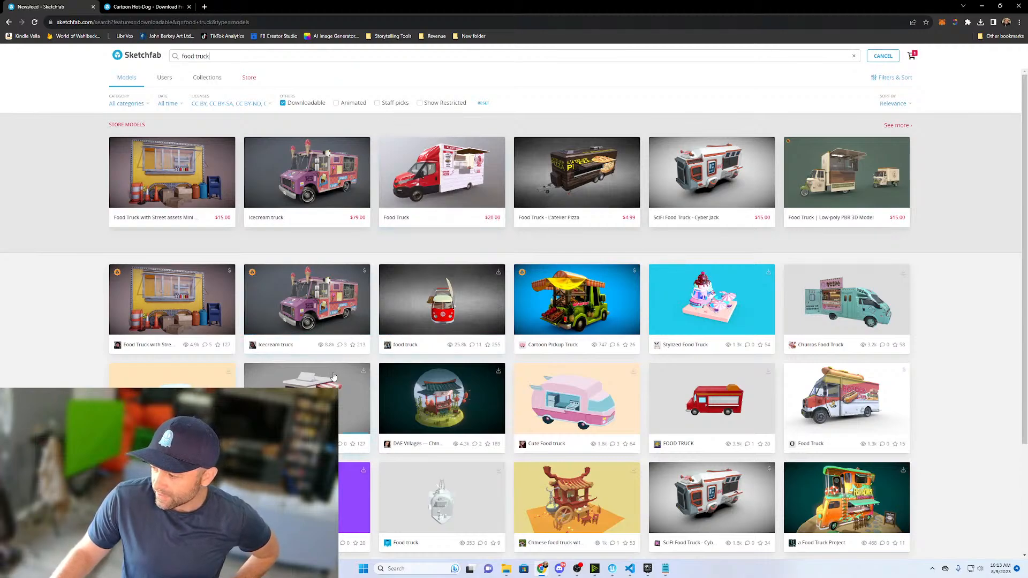
- Open the "a Food Truck Project" model's page from the results in a new tab, view it and close it
scroll(332, 377, down, 1)
right_click(317, 353)
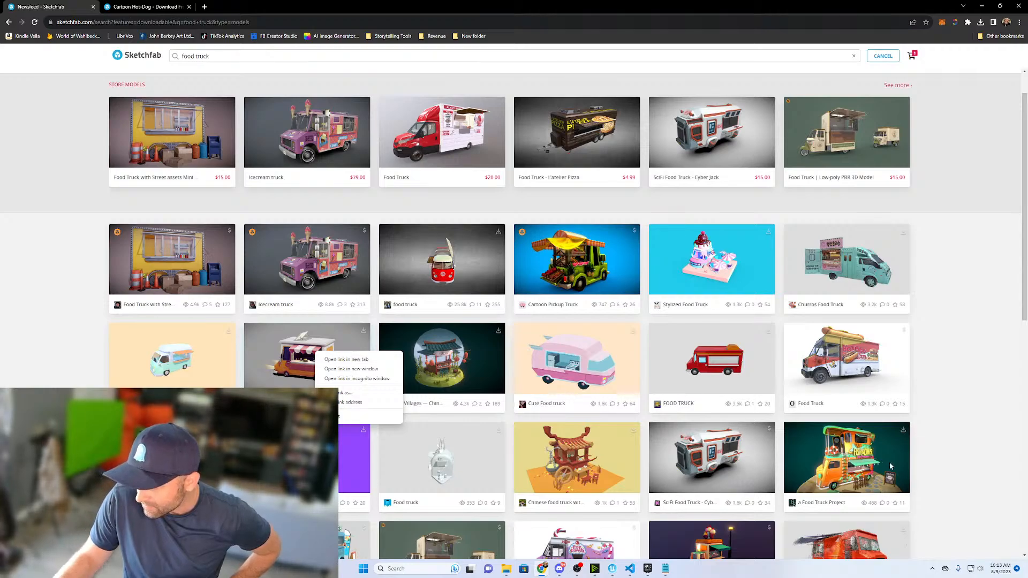
right_click(859, 457)
click(884, 462)
click(255, 11)
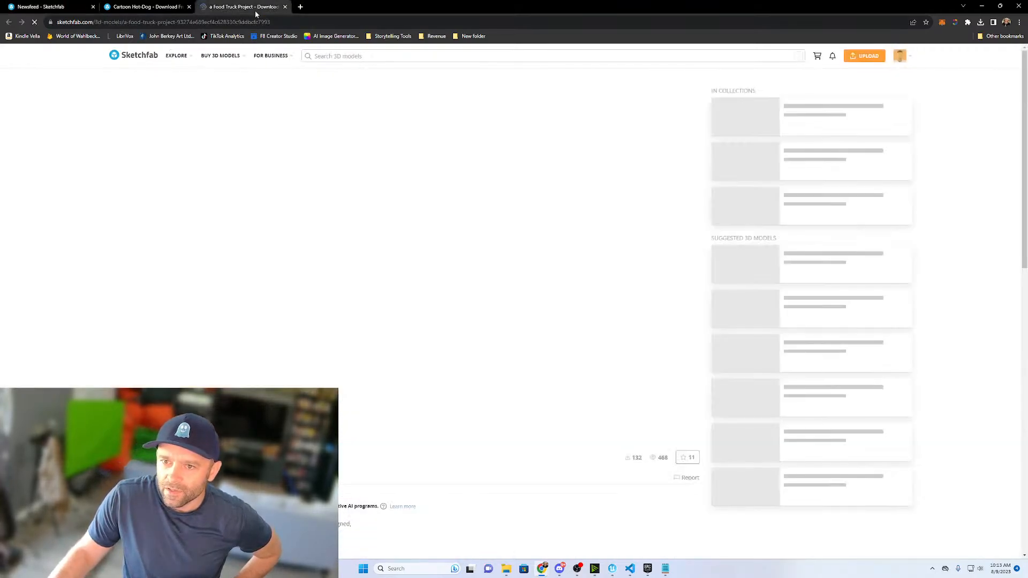
click(285, 7)
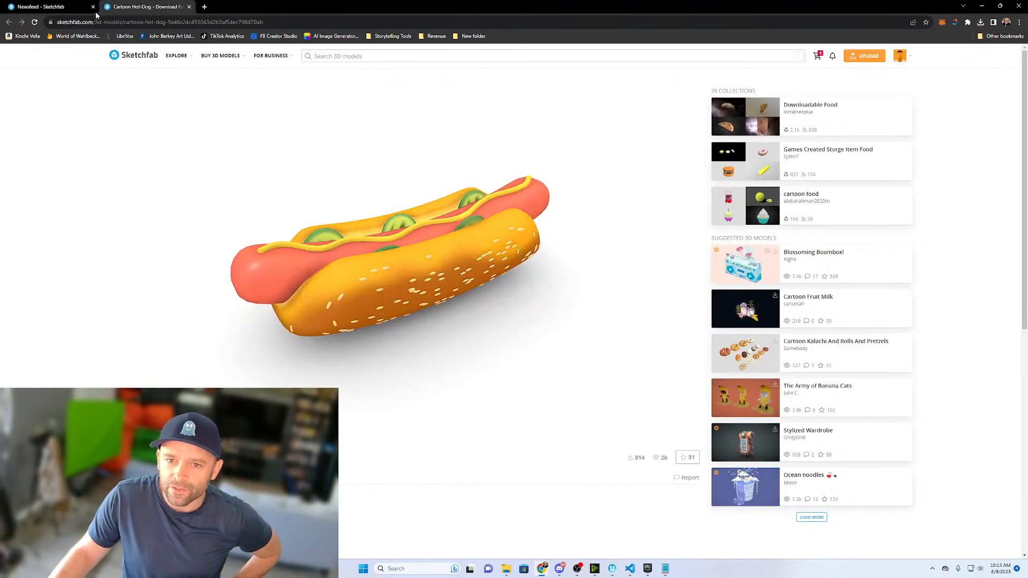
- Open the free yellow Stylized Food Truck model from the food truck results in a new tab and rotate it to inspect its serving side
click(80, 9)
right_click(303, 354)
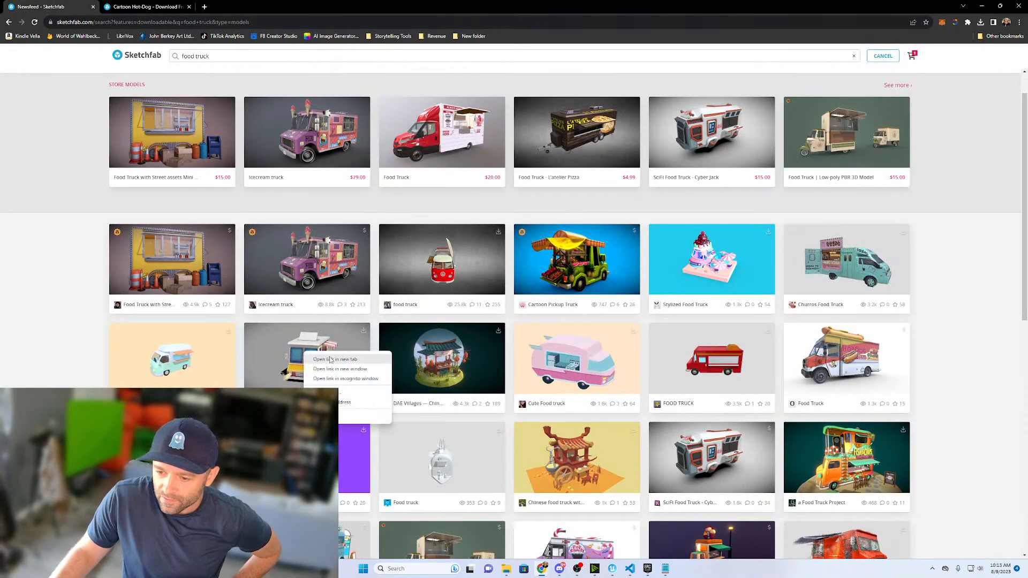
click(330, 359)
click(244, 7)
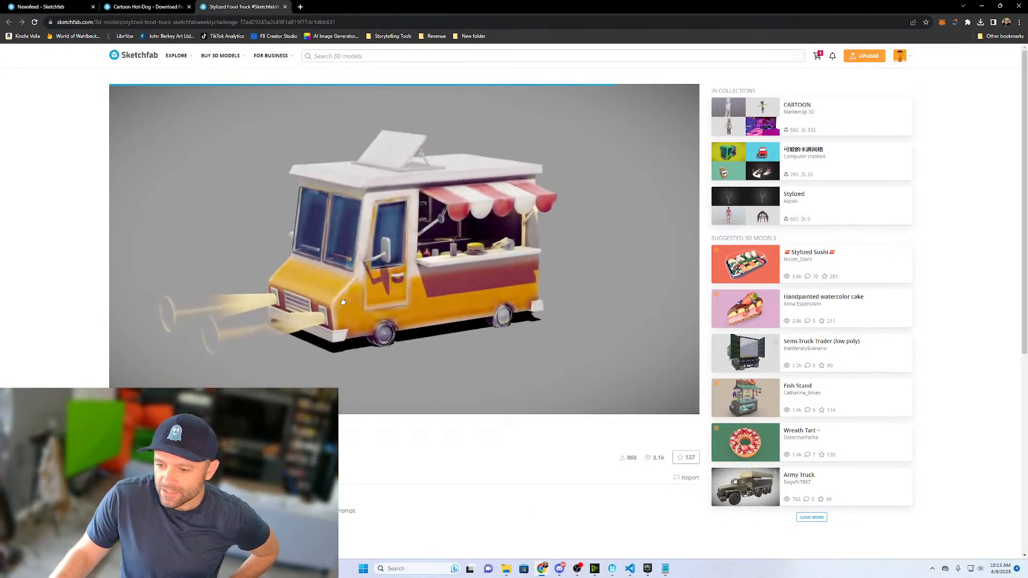
mouse_move(346, 301)
mouse_down()
mouse_move(300, 283)
mouse_move(356, 306)
mouse_move(348, 315)
mouse_up()
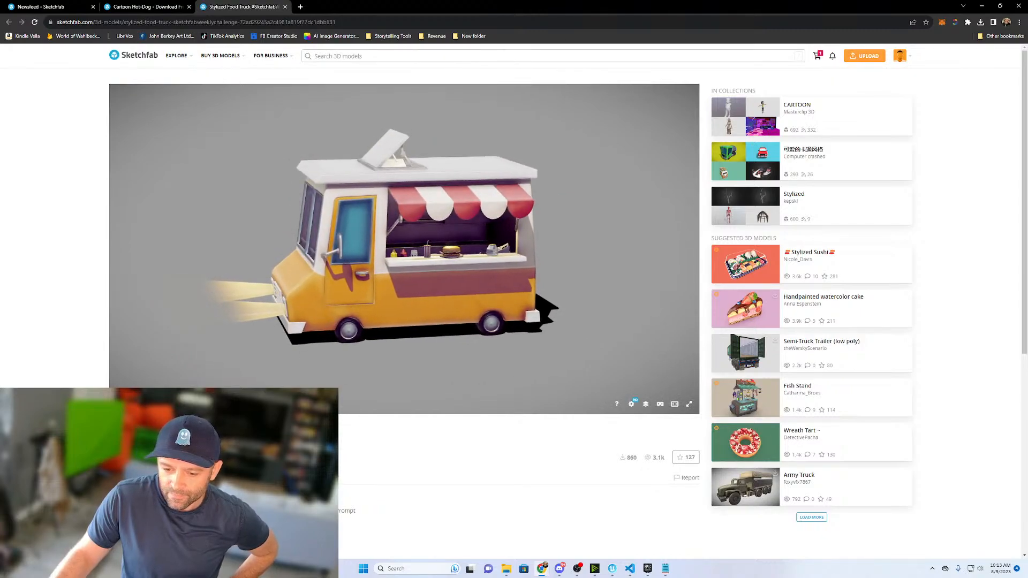
- Download the Stylized Food Truck model in its original fbx format and show the downloaded zip file in its folder
click(148, 478)
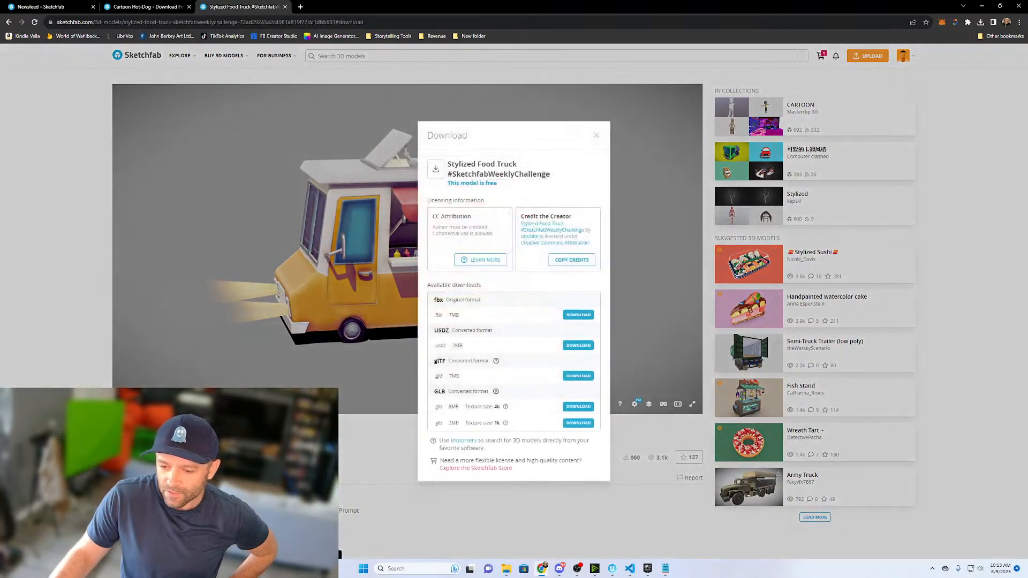
click(578, 317)
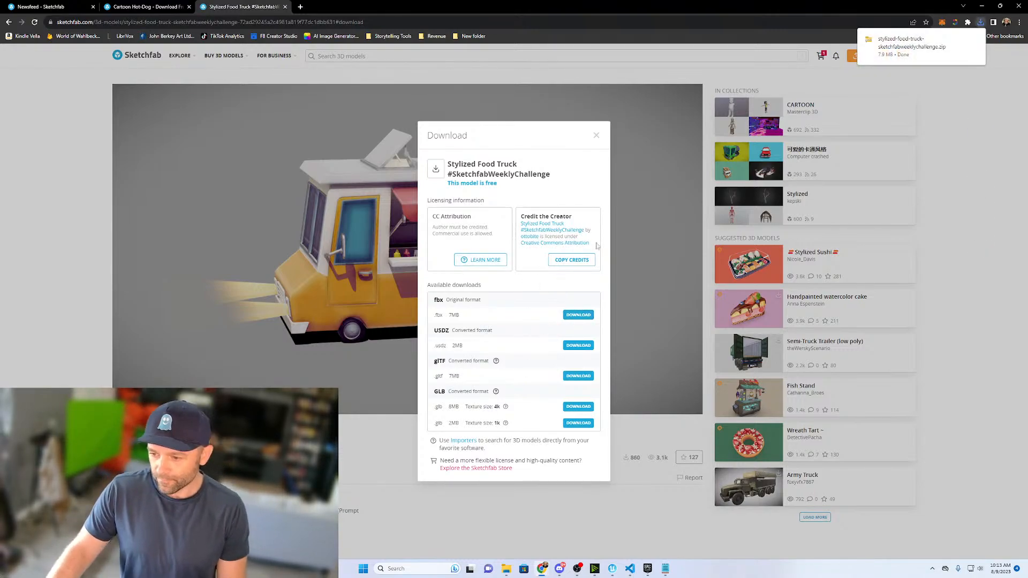
click(962, 39)
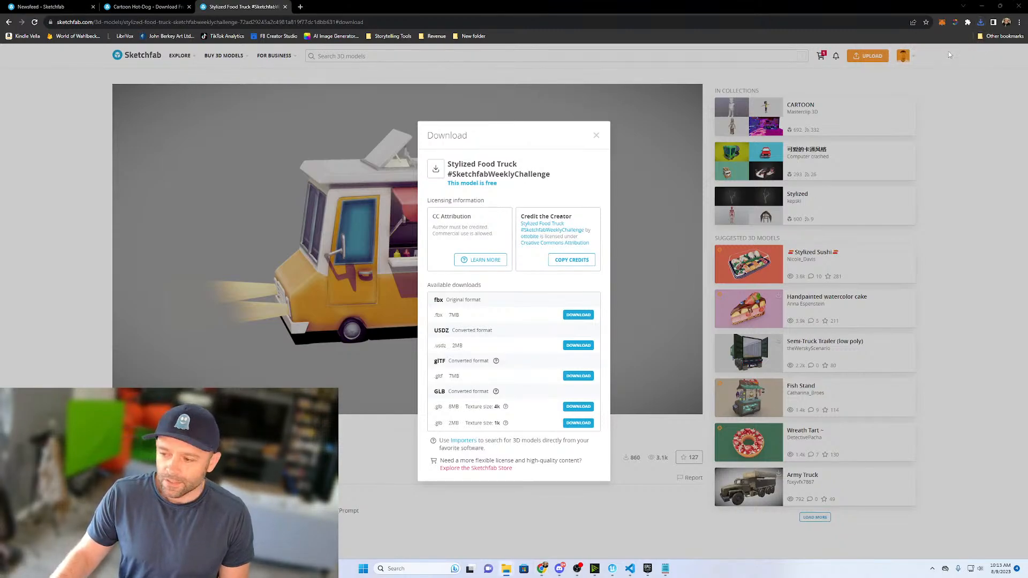
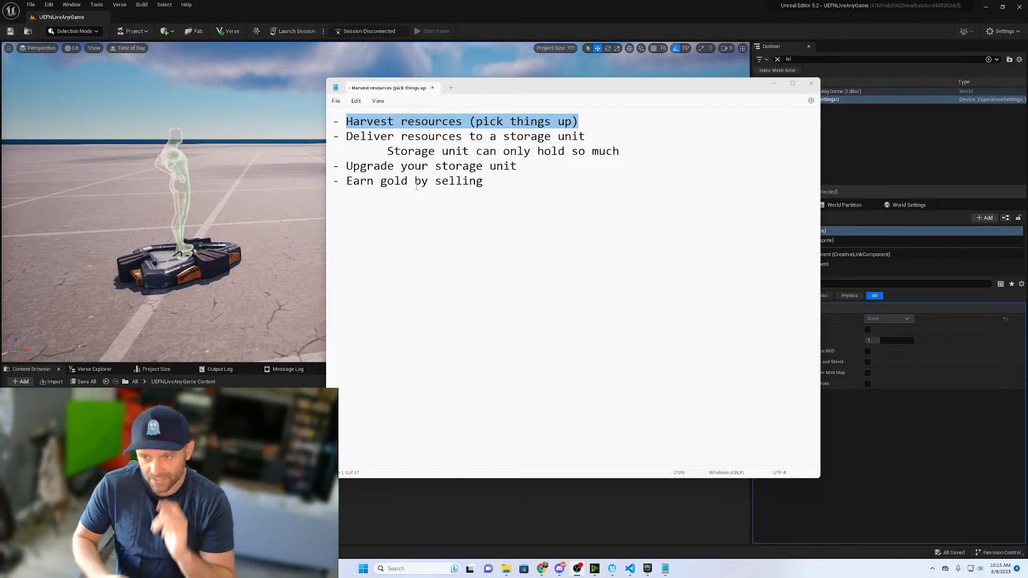
- Add the heading "Harvest Resources" below the feature list in the notes, leaving blank lines in between
click(525, 179)
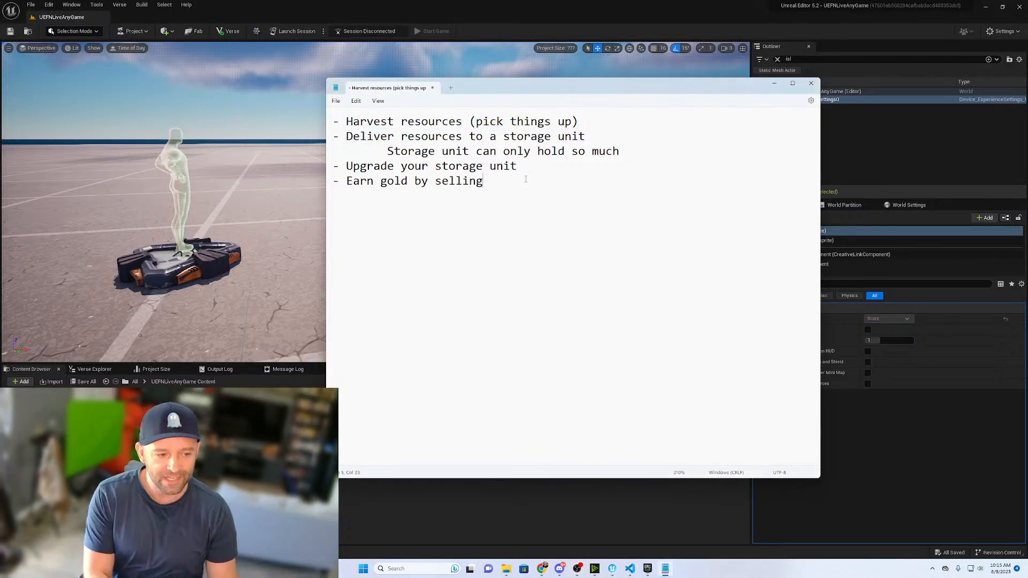
key(Return)
key(Return)
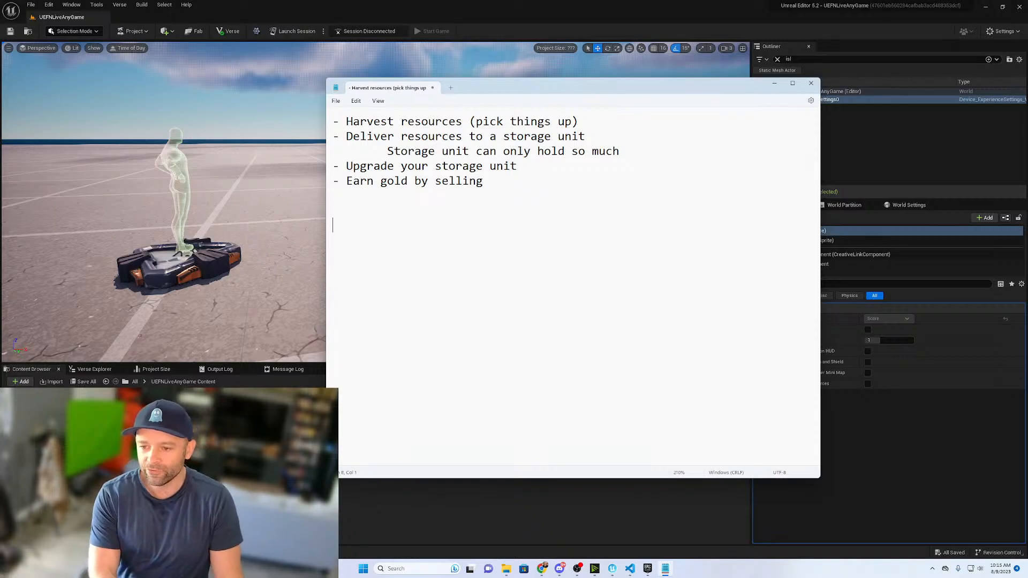
text(Harvest Res)
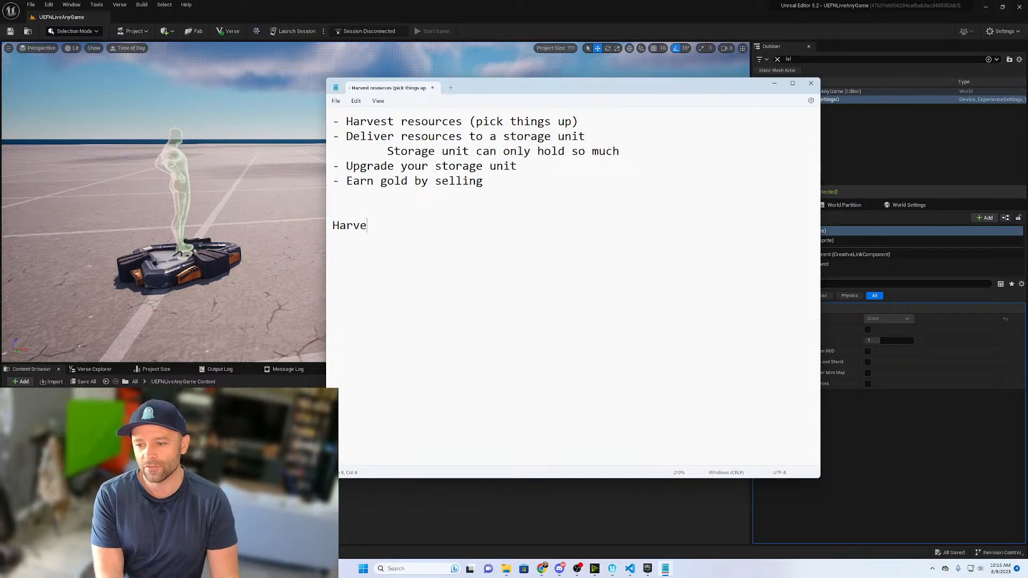
text(ources)
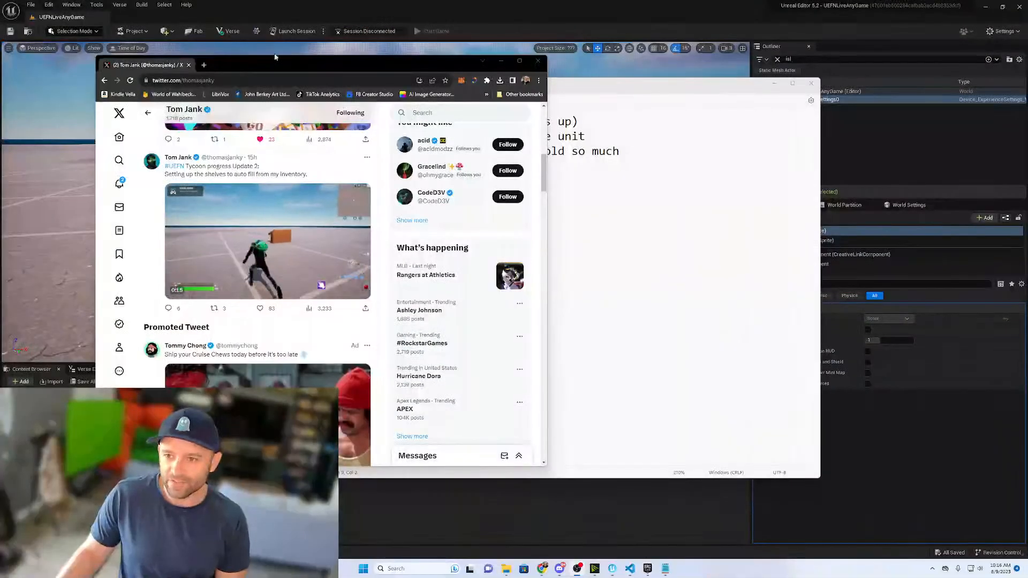
- Maximize the browser and watch the "UEFN Tycoon progress Update 2" post's video full screen from the beginning
double_click(270, 62)
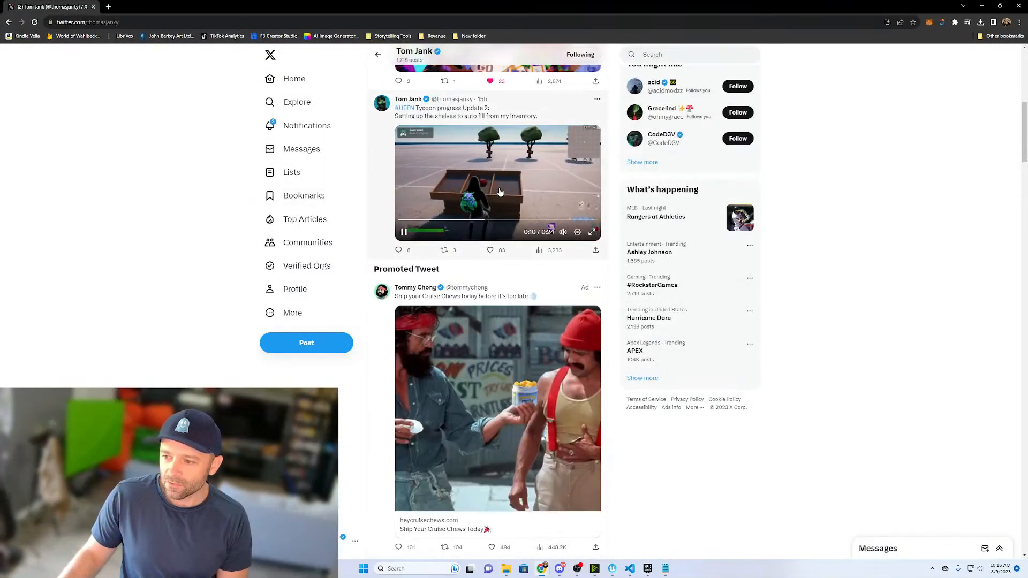
click(493, 209)
click(592, 232)
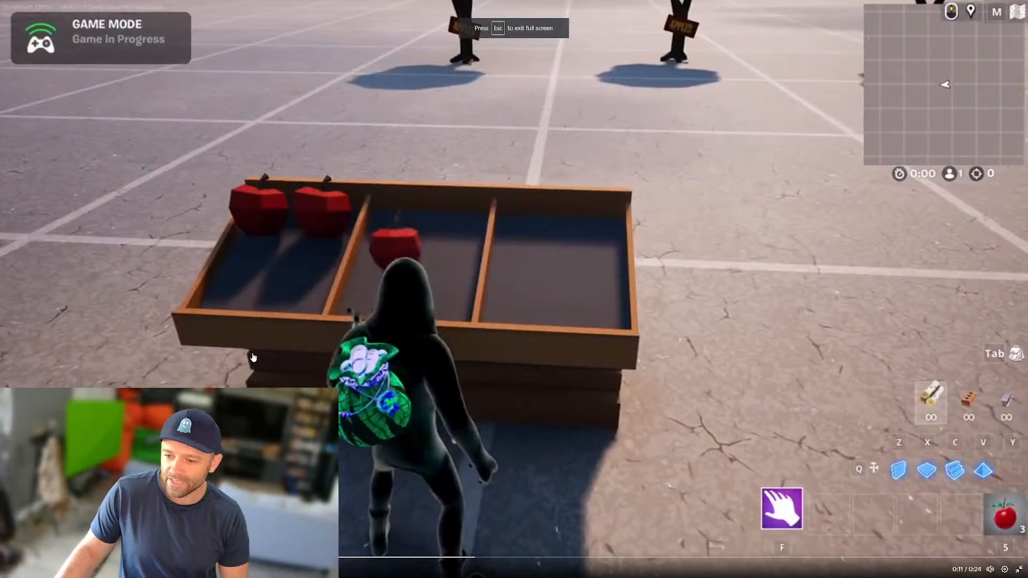
click(12, 557)
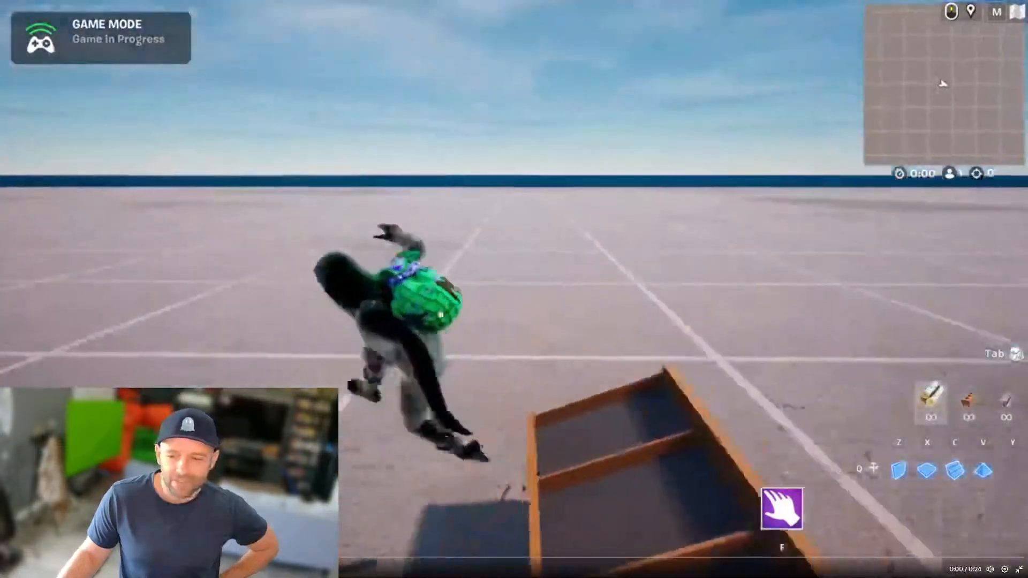
scroll(439, 261, up, 3)
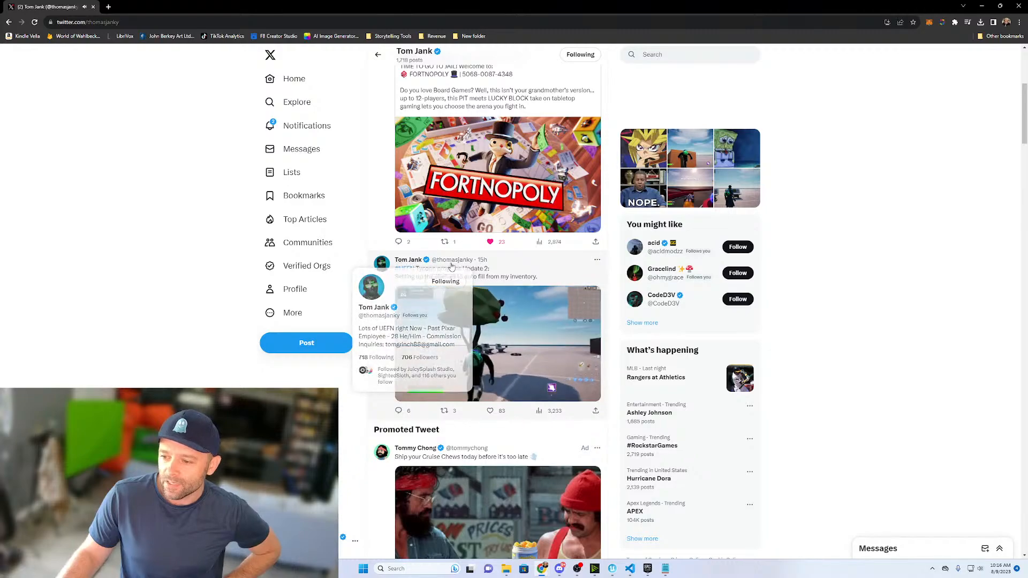
scroll(452, 266, up, 5)
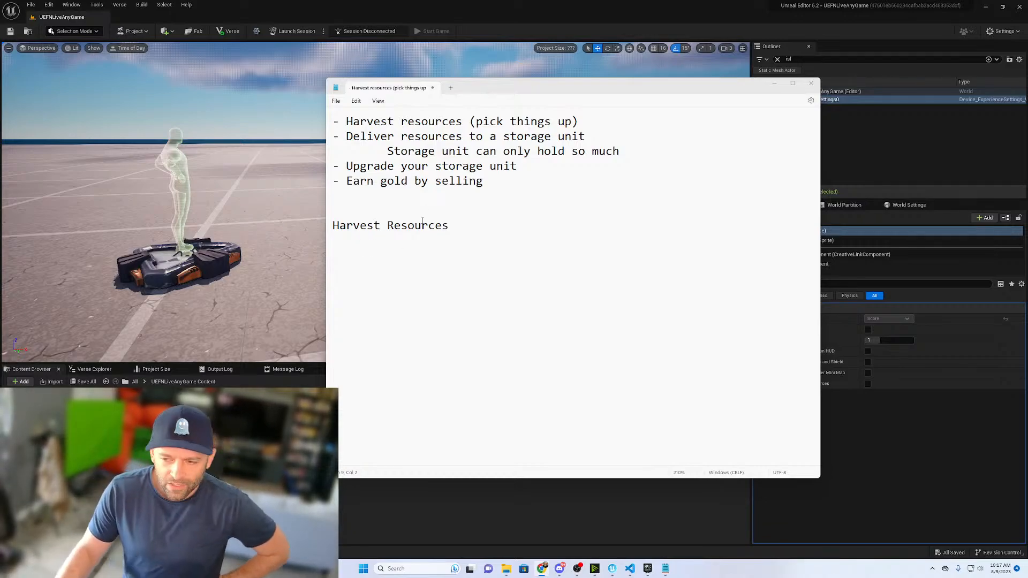
- In the notes, add the indented bullet "When a player walks near a hotdog, the hotdog animates to the player, is picked up" under "Harvest Resources"
click(481, 222)
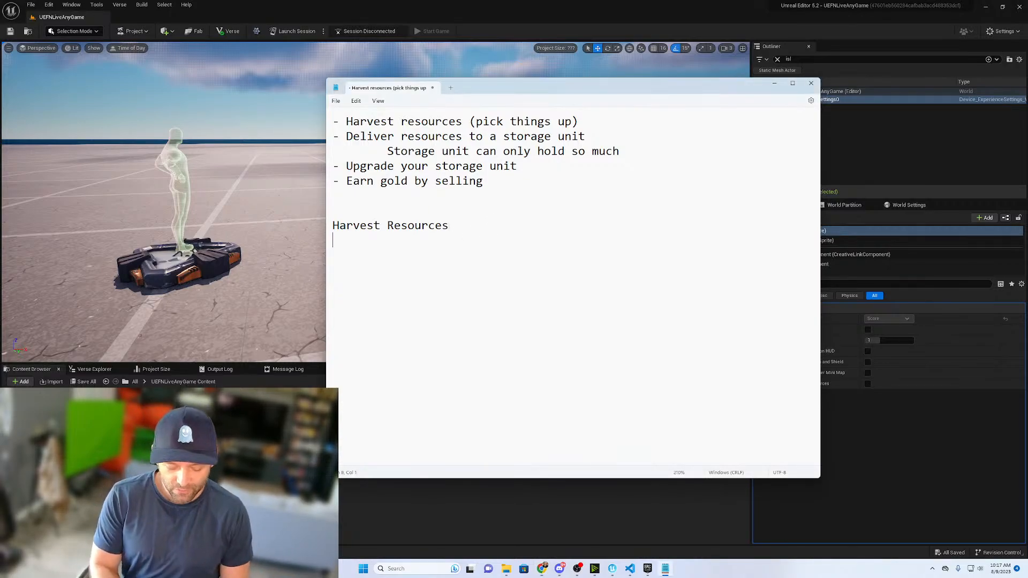
text(- When a player)
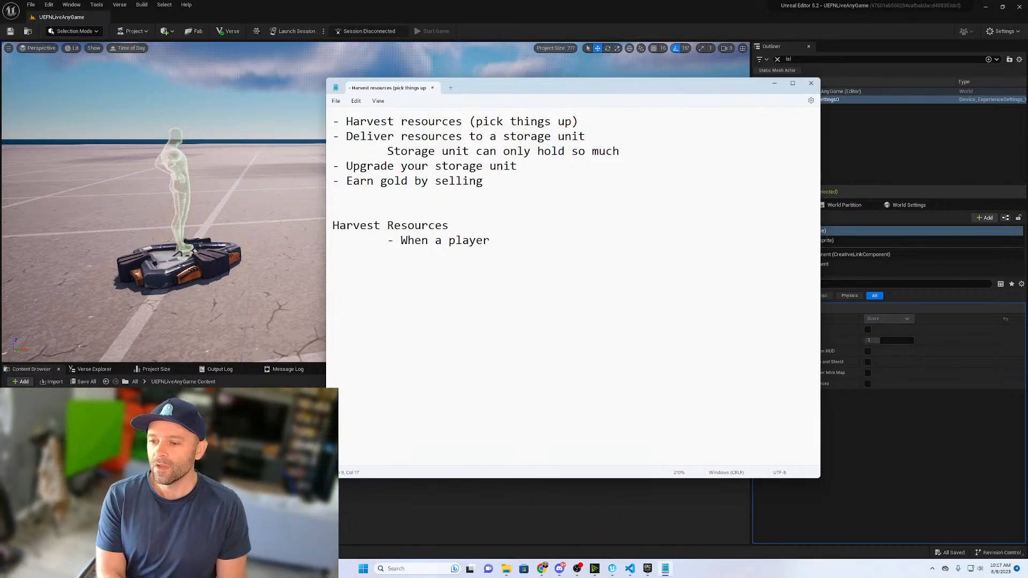
text(walks )
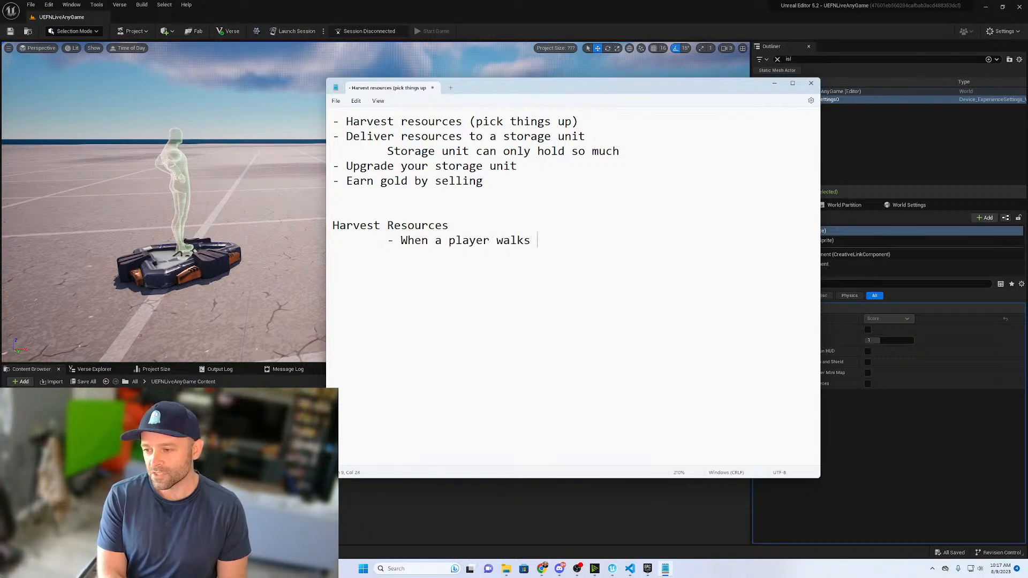
text(near a hotdog)
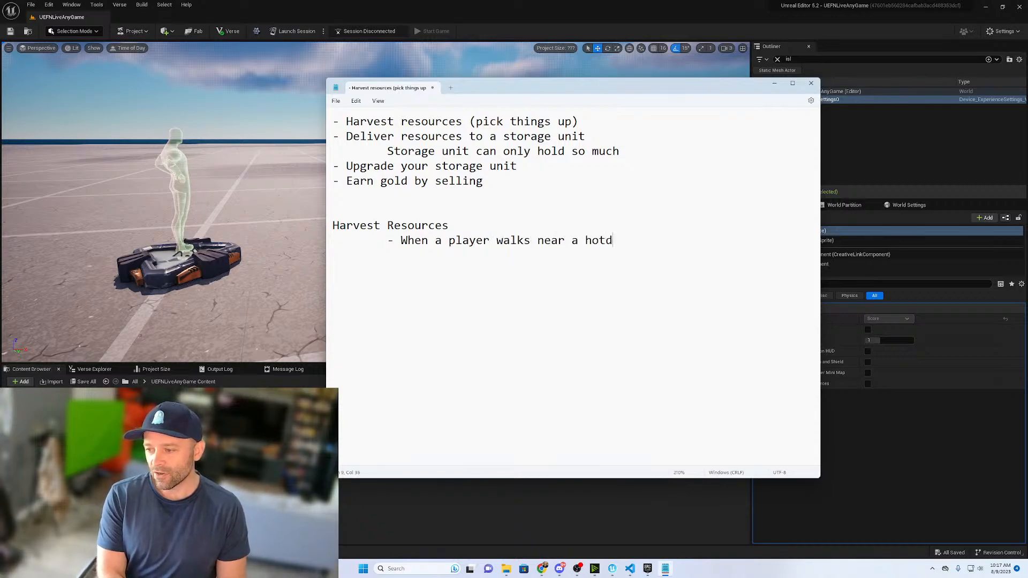
text(, the hot)
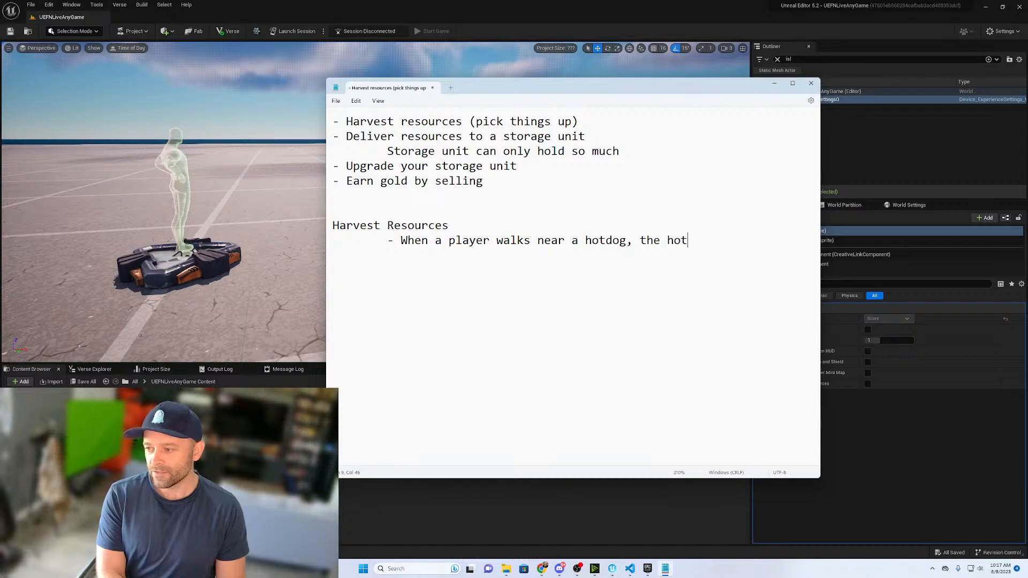
text(dog animates)
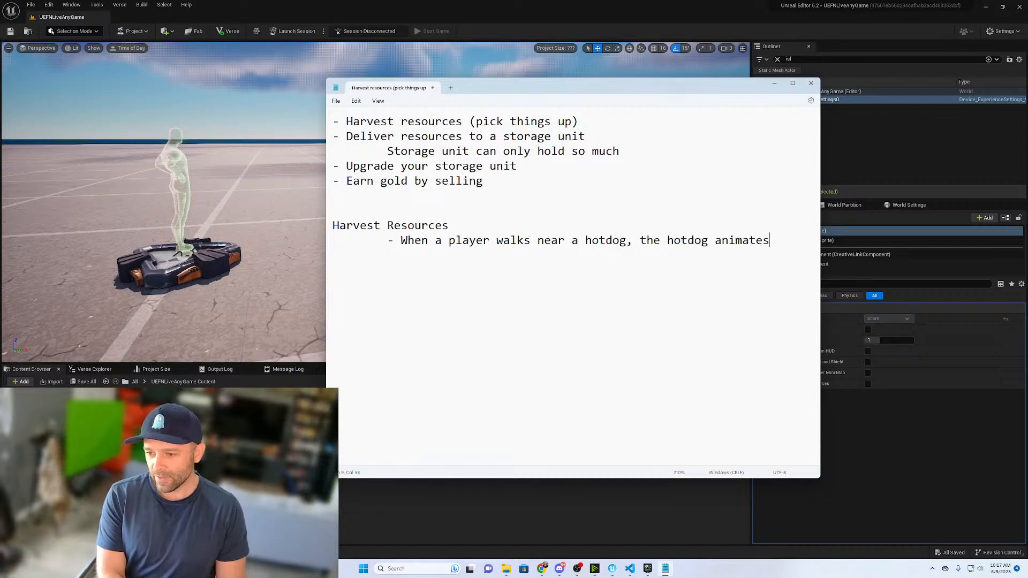
text( to the player)
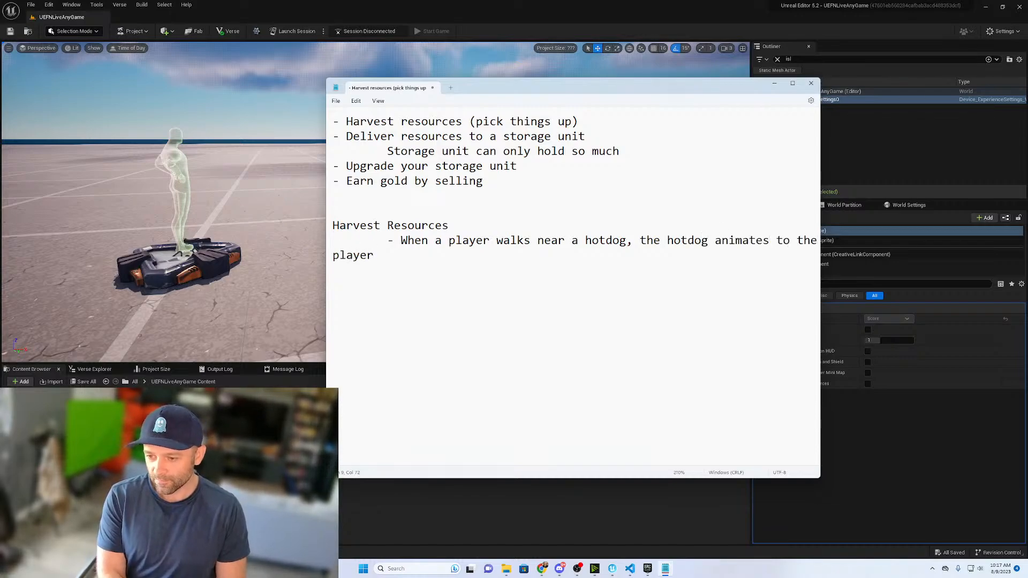
text(, is picked )
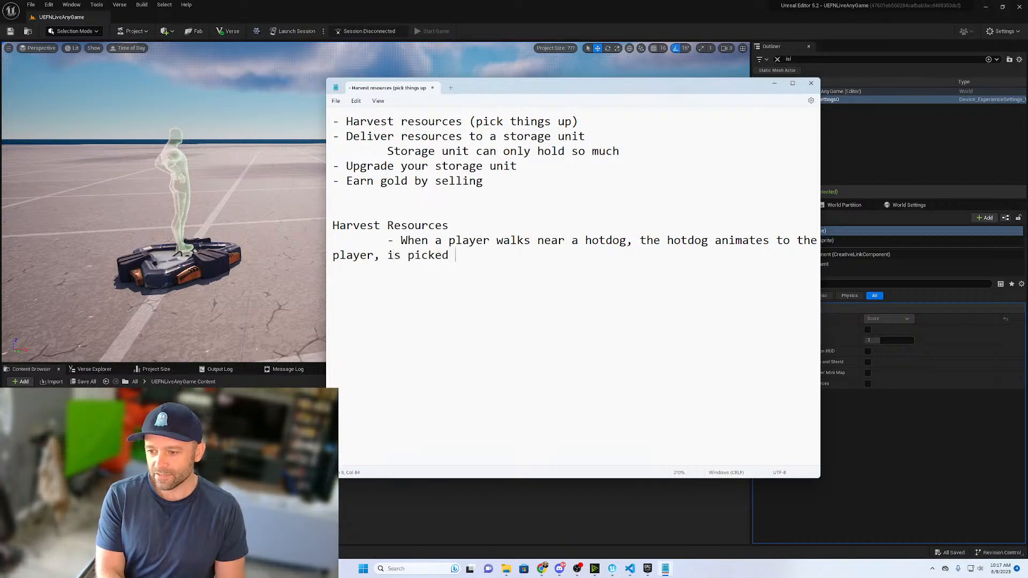
text(up)
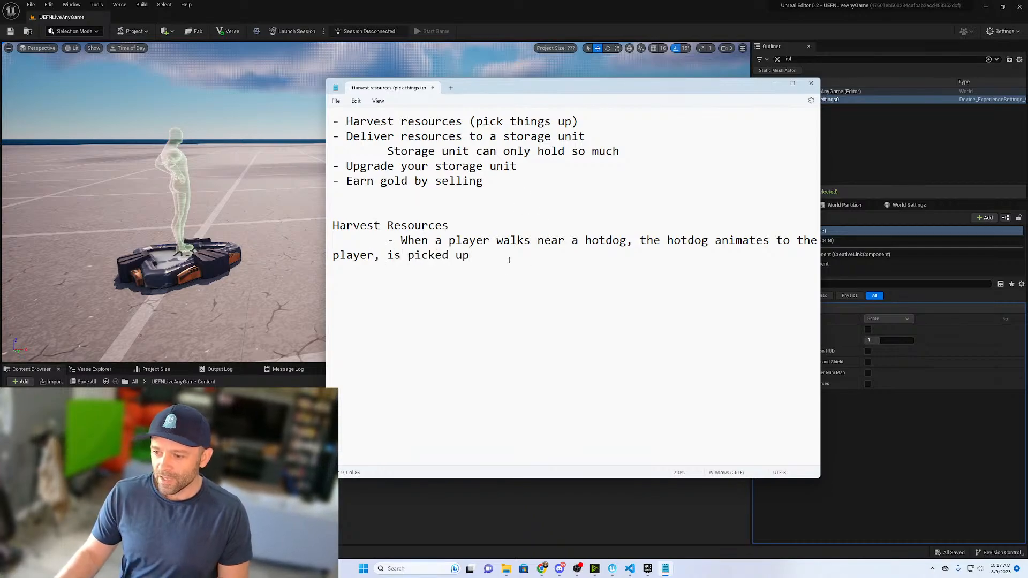
- Split "the hotdog animates to the player," and "is picked up" into separate dashed sub-bullets indented under the hotdog bullet
click(641, 241)
key(Return)
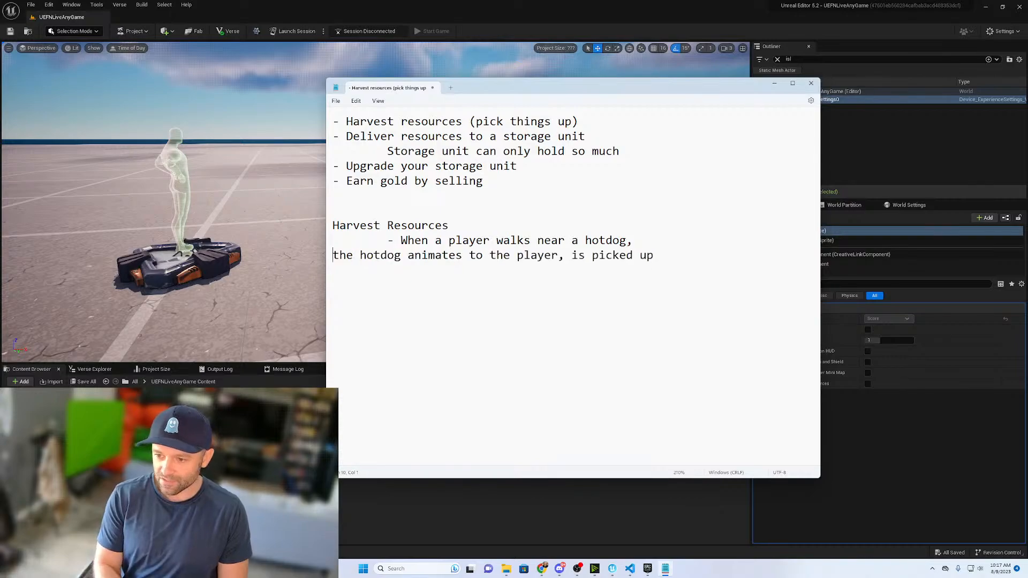
key(Tab)
key(Tab)
text(-)
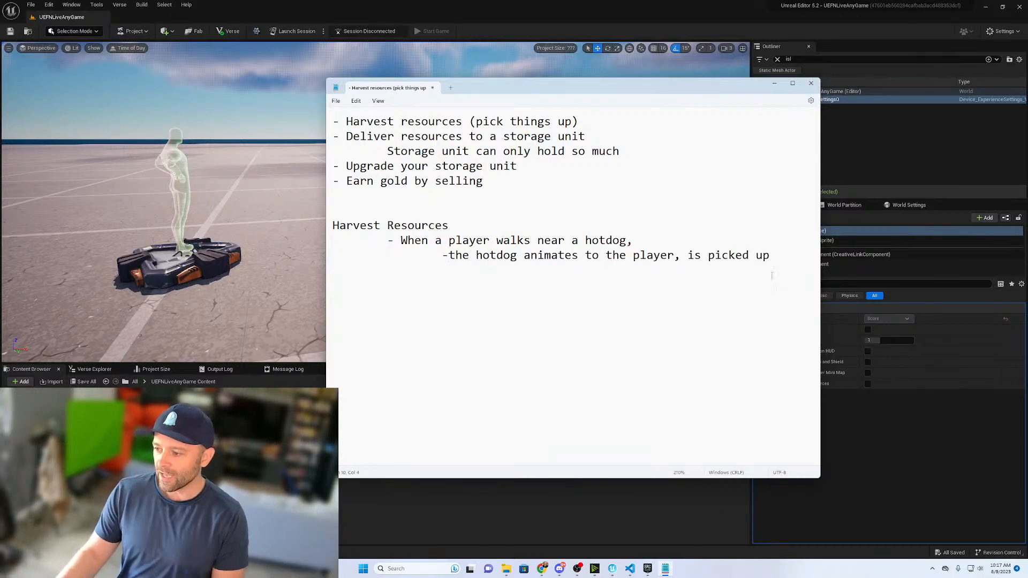
click(689, 255)
key(Return)
key(Tab)
key(Tab)
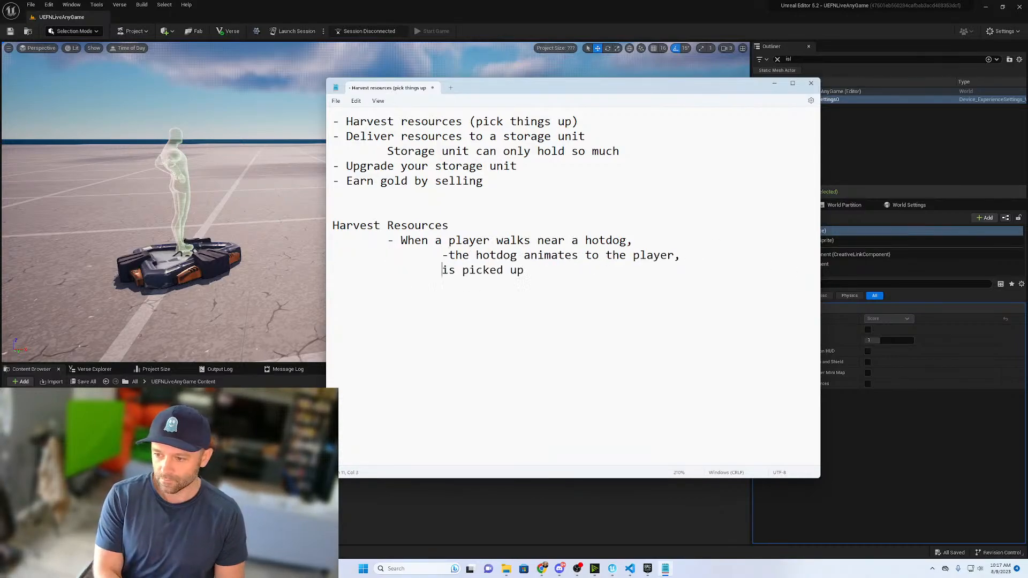
text(-)
- Add a third sub-bullet reading "show hotdog backpack count" below "is picked up"
click(563, 270)
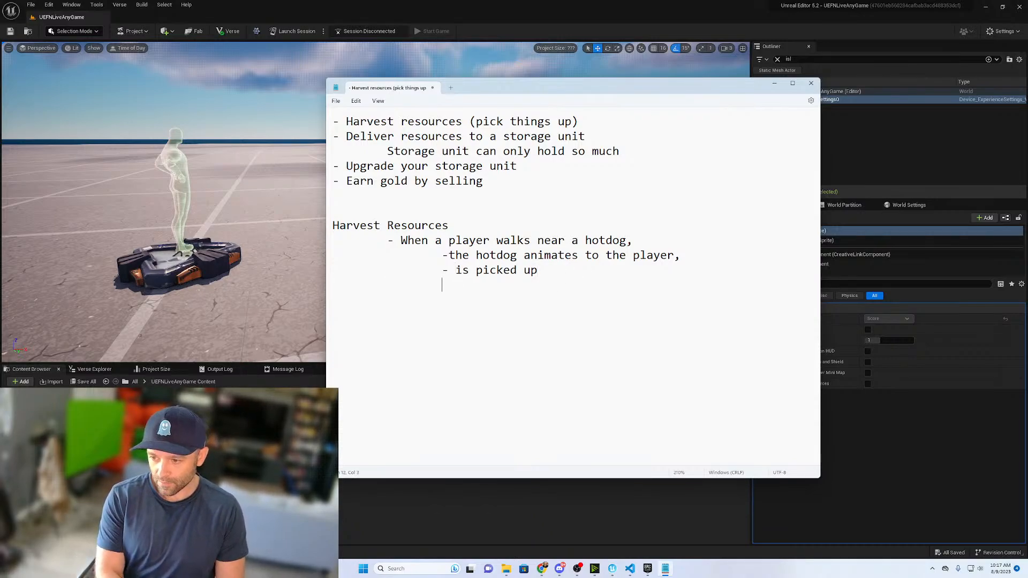
text(-)
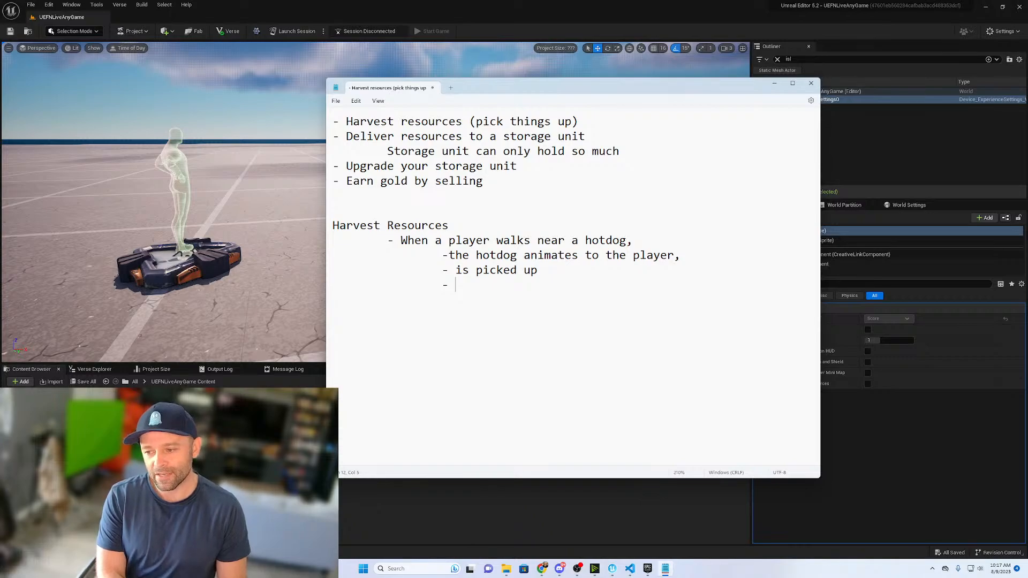
text(show)
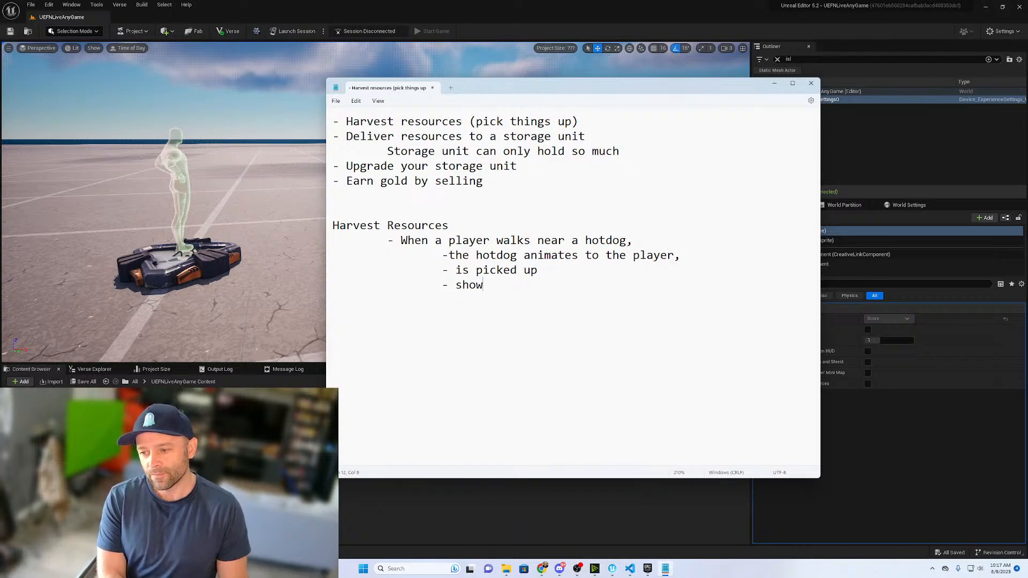
text( hotdog c)
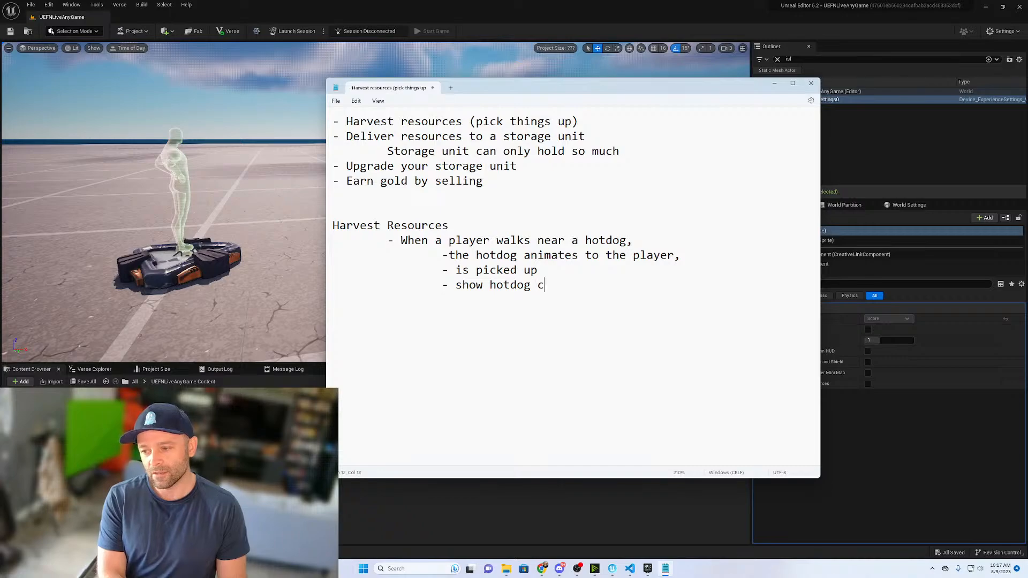
key(BackSpace)
text(backg)
key(BackSpace)
text(pa)
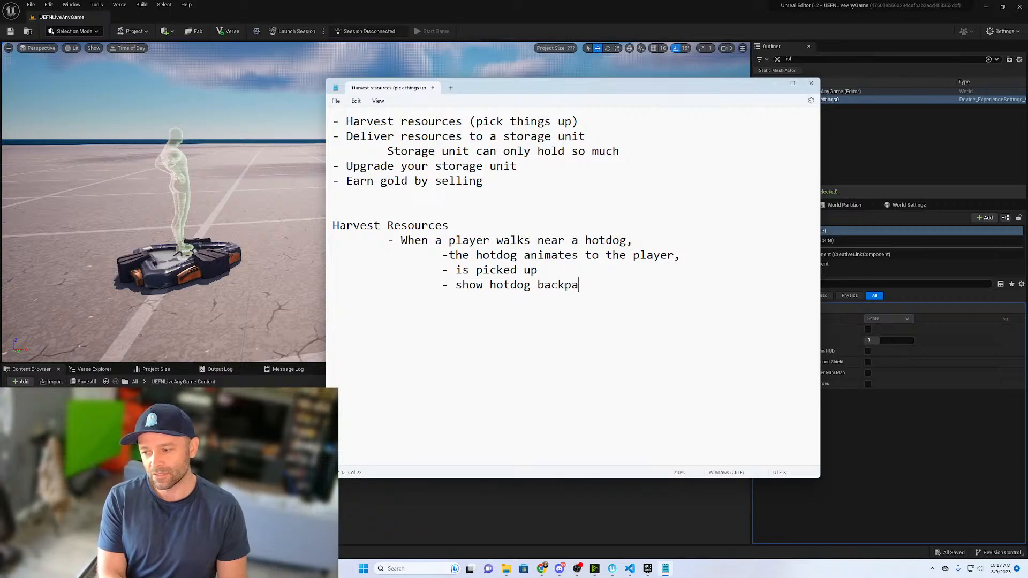
text(ck count)
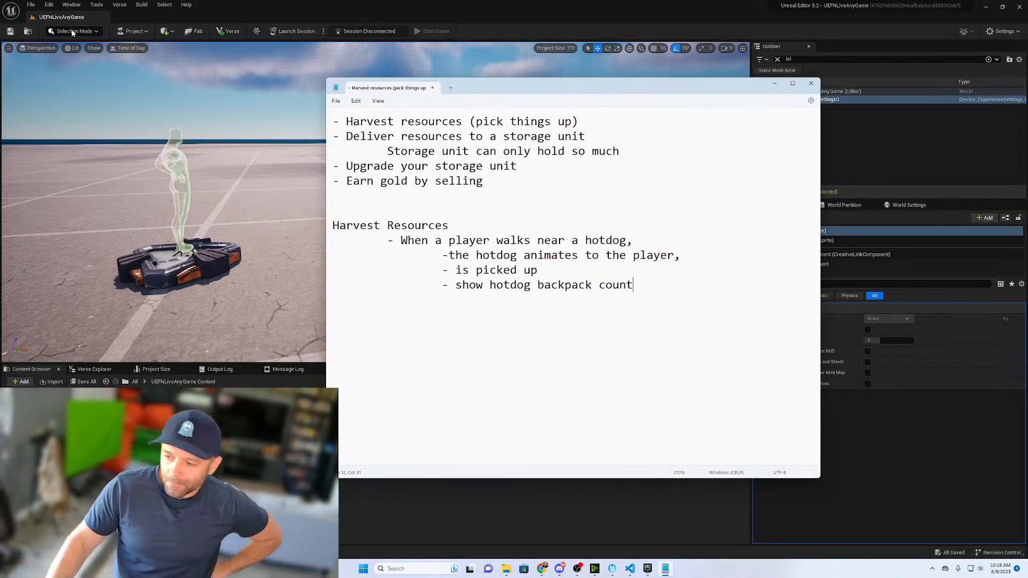
click(401, 6)
mouse_move(402, 177)
right_down()
mouse_move(348, 214)
mouse_move(431, 181)
mouse_move(403, 196)
right_up()
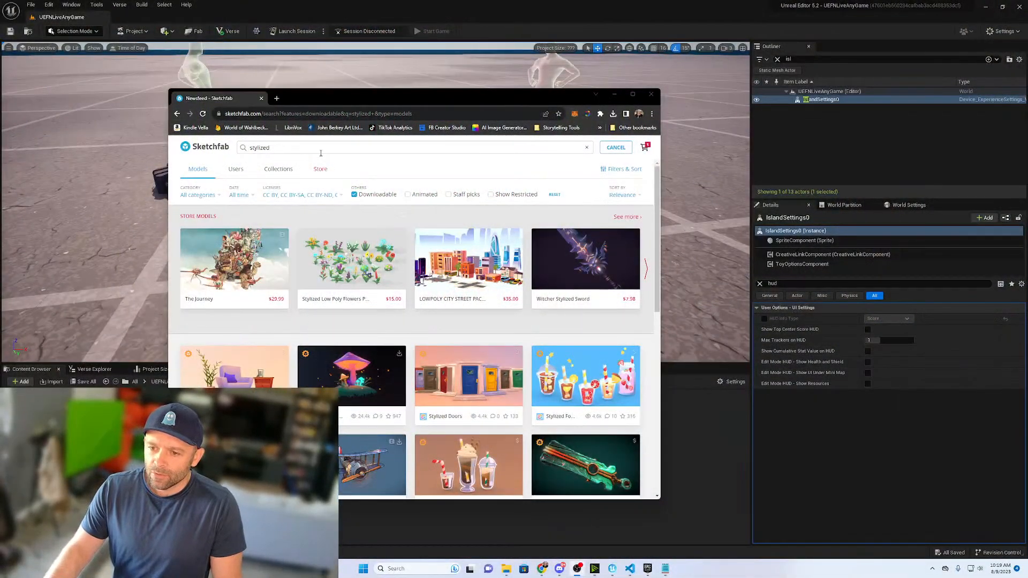
- Search Sketchfab's downloadable models for "stylized tree" and look through the results for a suitable tree
click(321, 148)
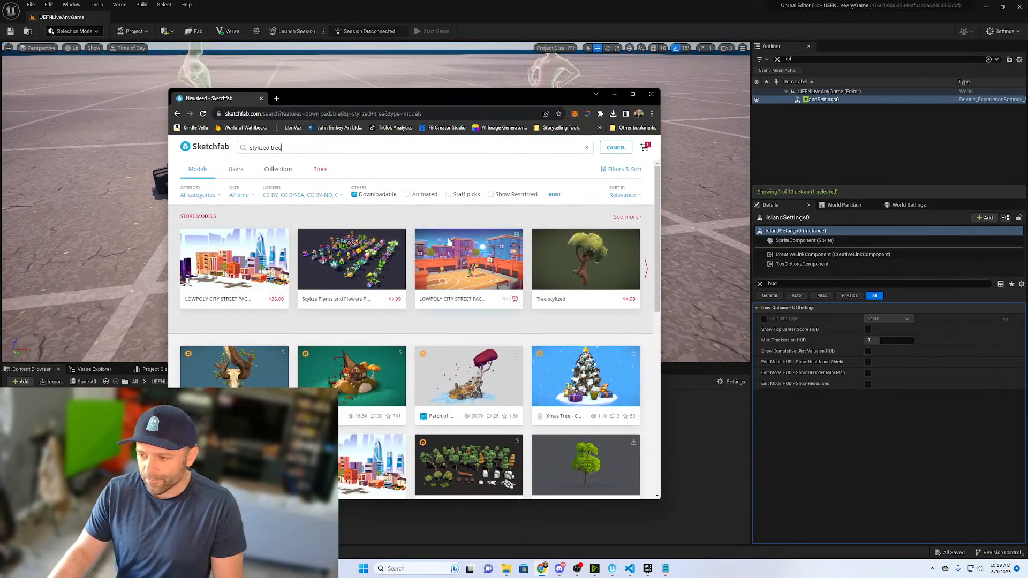
scroll(481, 242, down, 2)
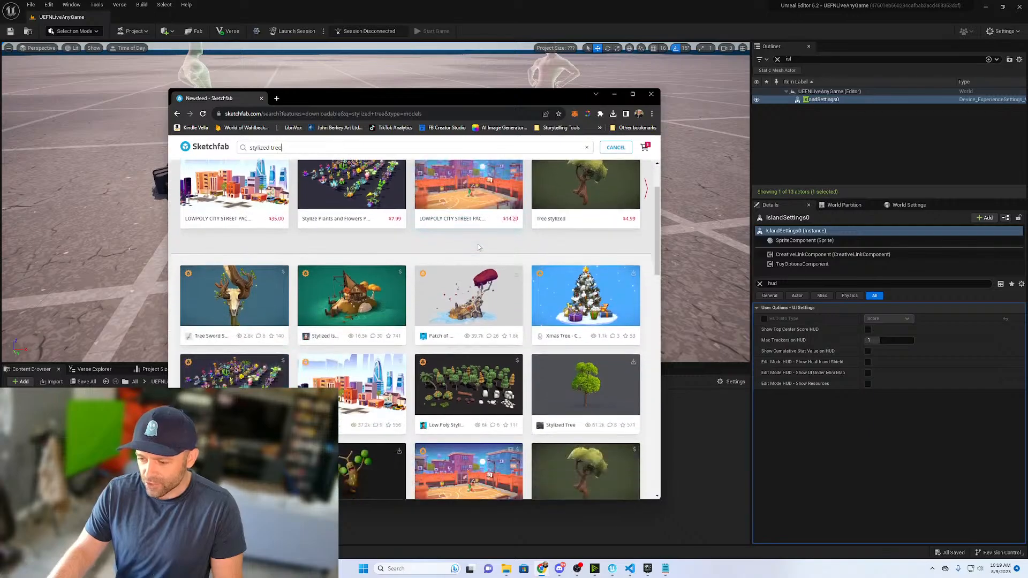
scroll(482, 245, down, 2)
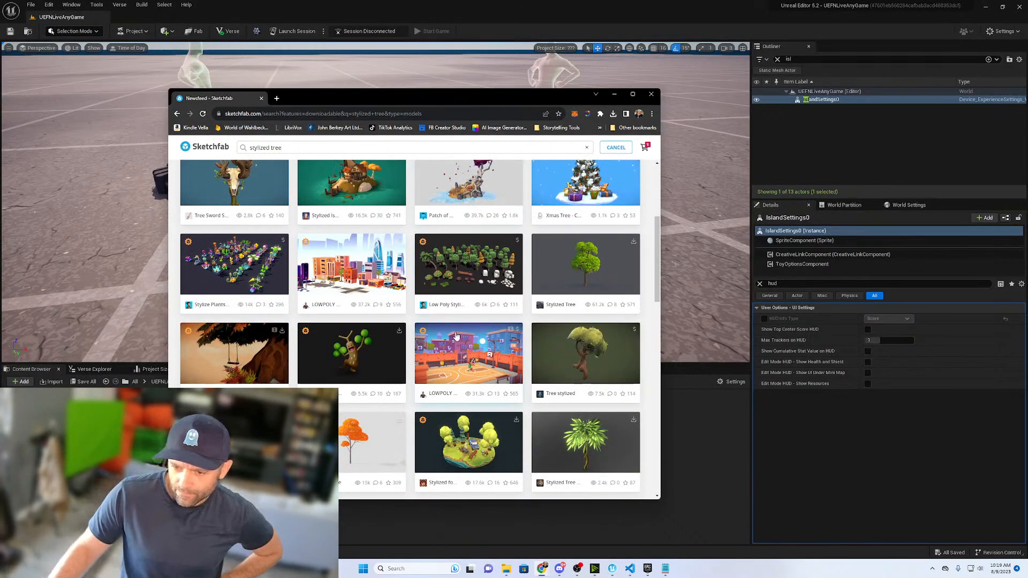
scroll(479, 341, up, 1)
scroll(472, 344, down, 3)
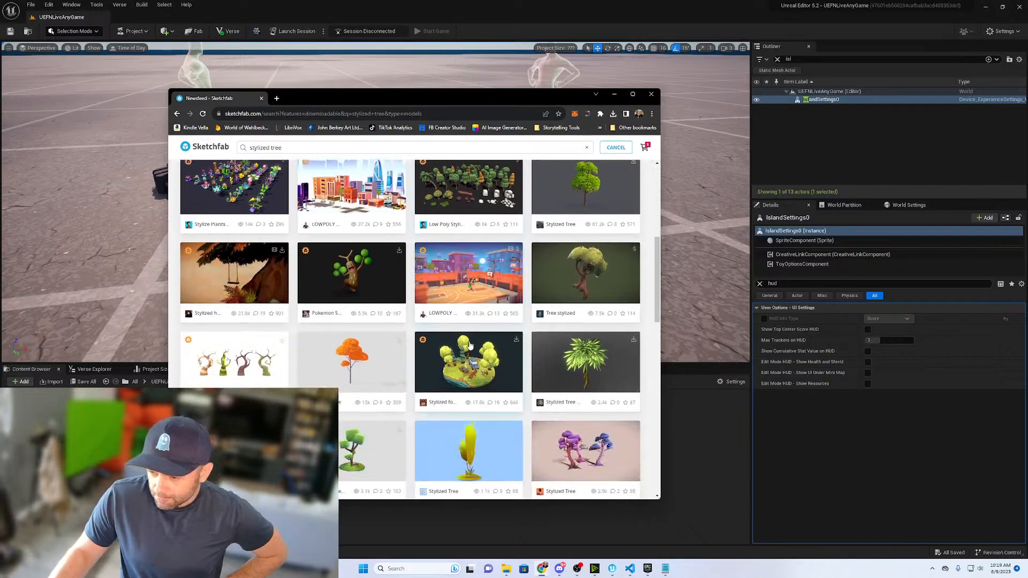
scroll(470, 345, down, 5)
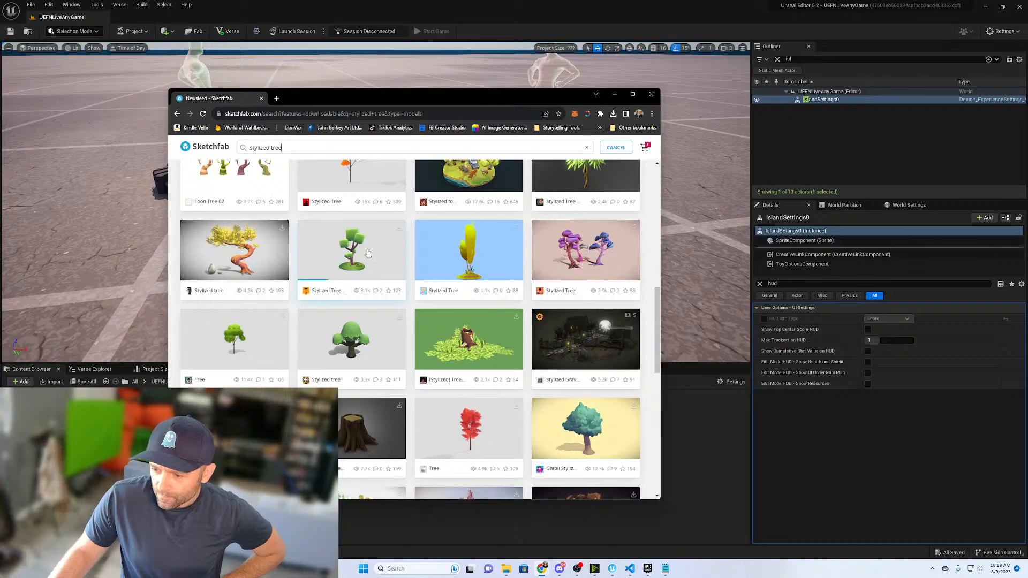
- Open the green blocky "Stylized Tree 03 Clean" model from the results in a new tab and switch to it
right_click(357, 253)
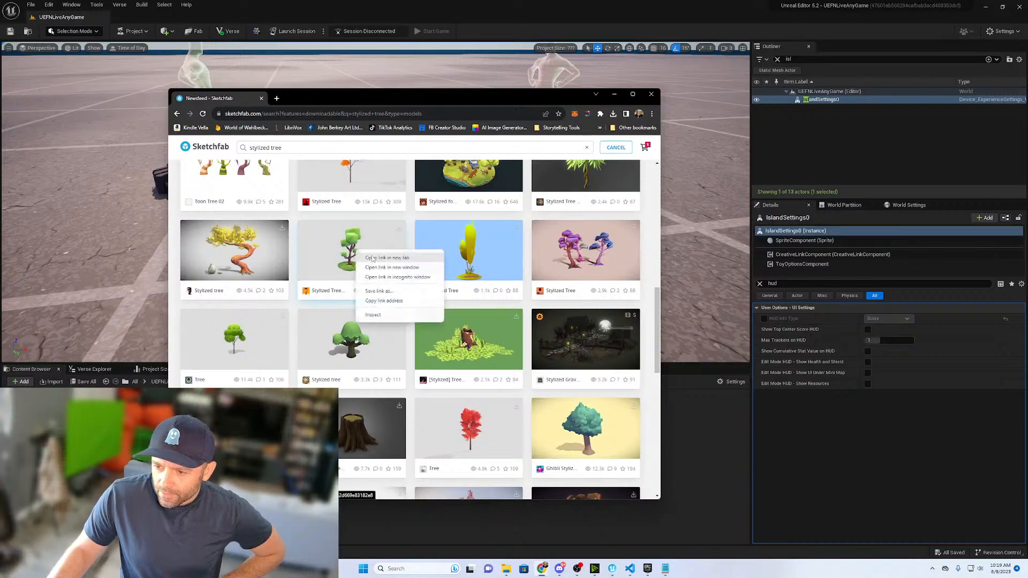
click(375, 260)
key(ctrl+Tab)
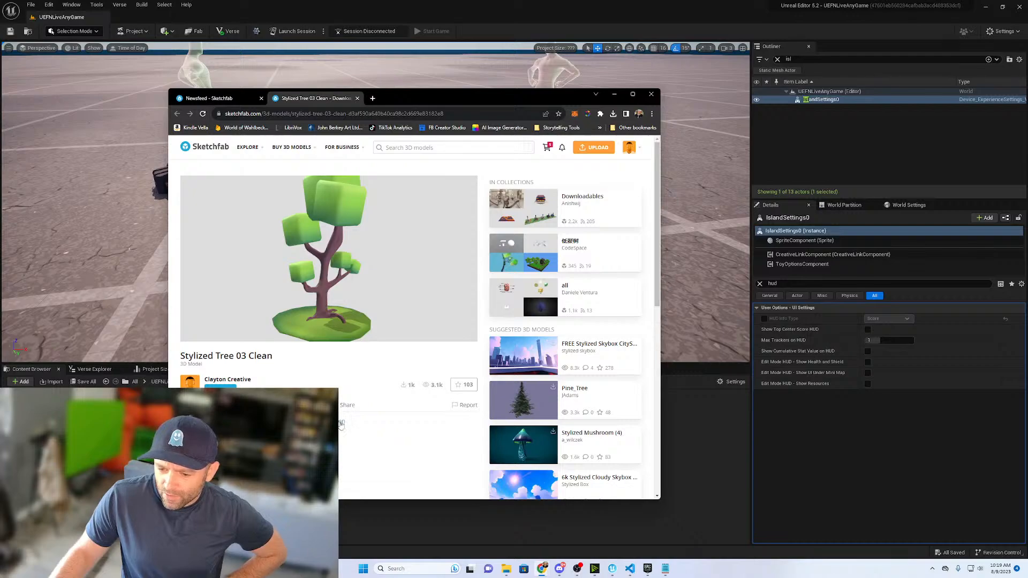
mouse_move(346, 300)
mouse_down()
mouse_move(316, 303)
mouse_move(306, 321)
mouse_move(302, 300)
mouse_move(312, 303)
mouse_up()
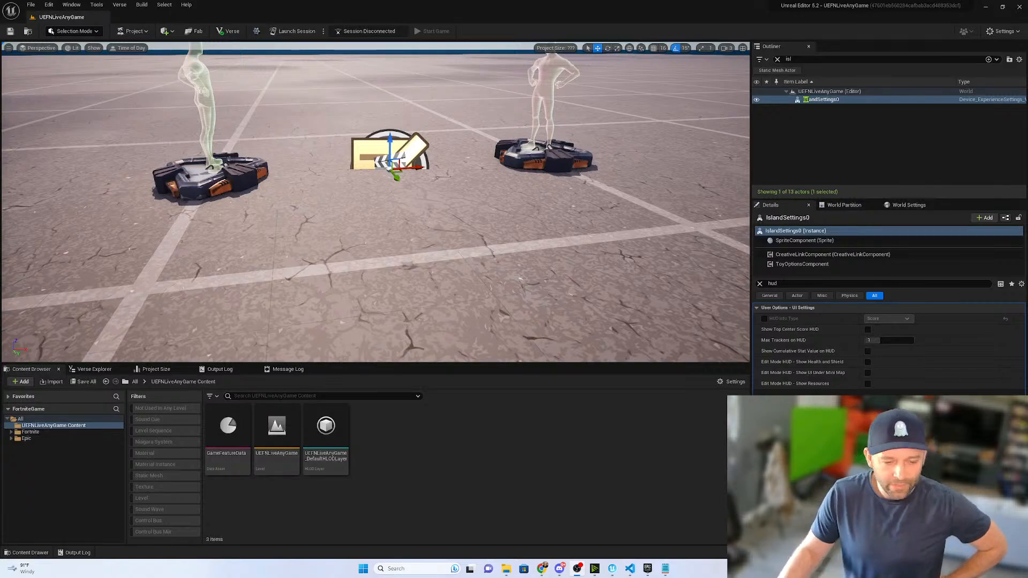
right_drag(313, 253, 318, 232)
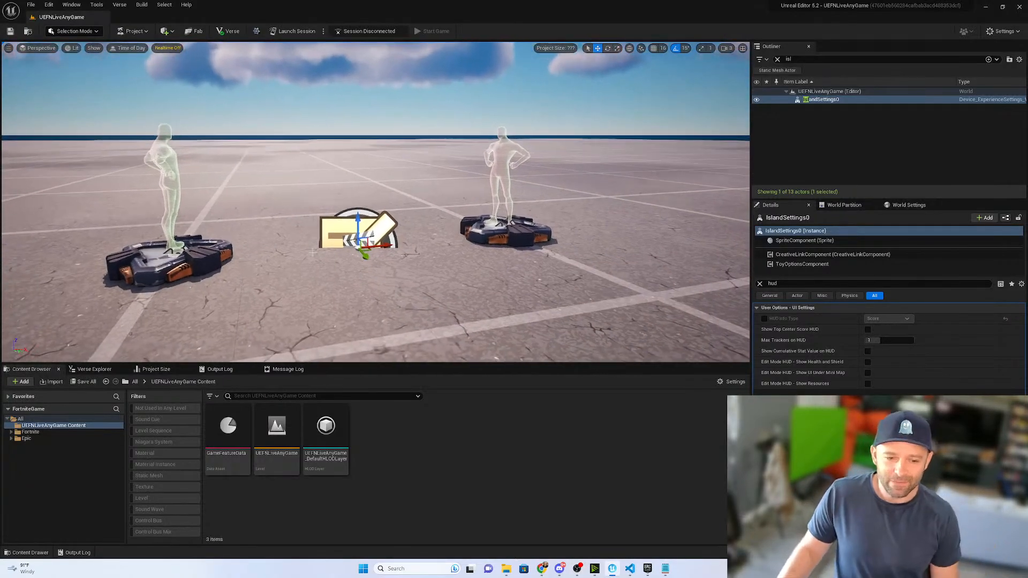
- Create a folder named Assets inside the UEFNLiveAnyGame Content folder
right_click(41, 427)
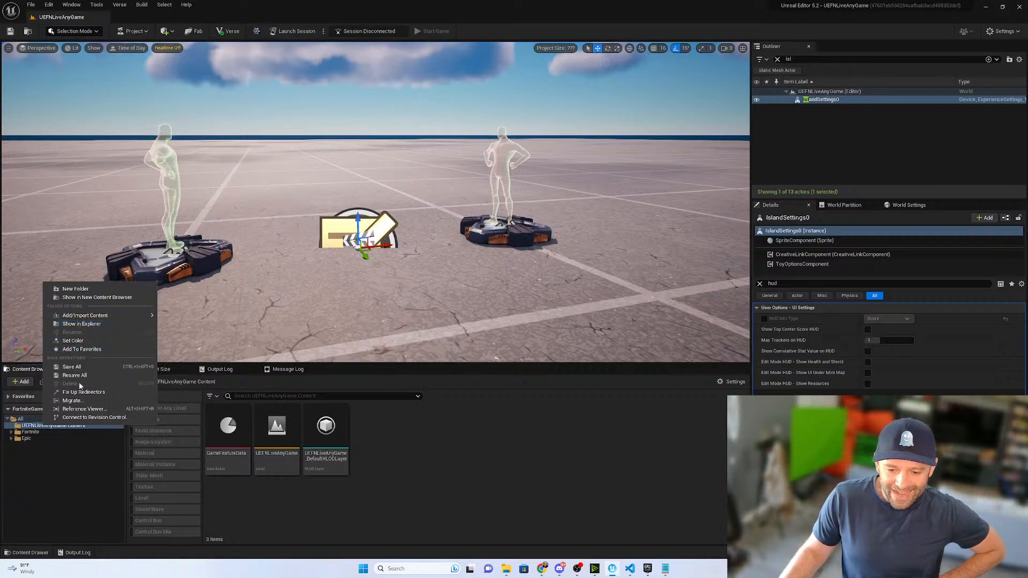
click(89, 289)
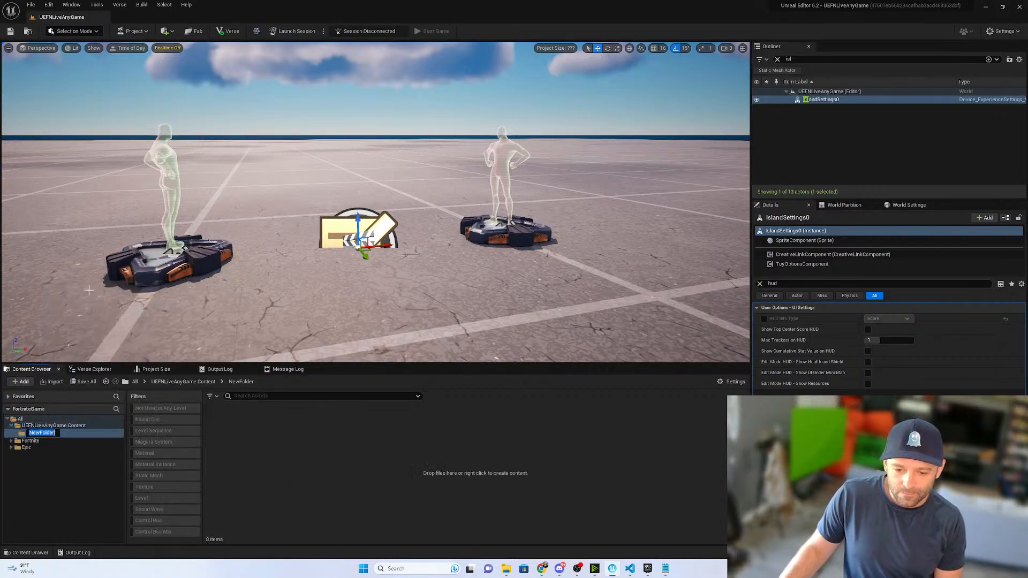
text(Assets)
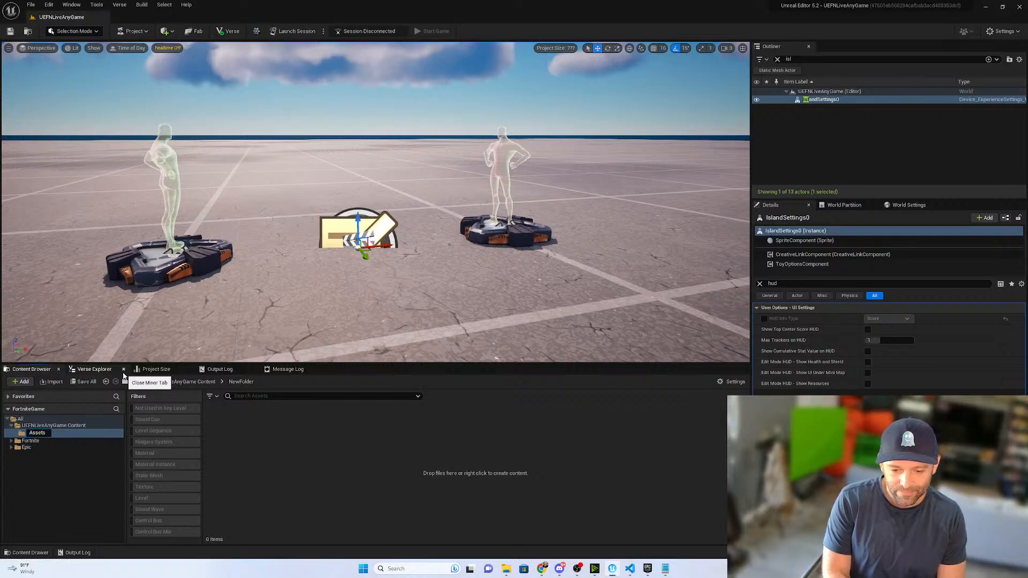
key(Return)
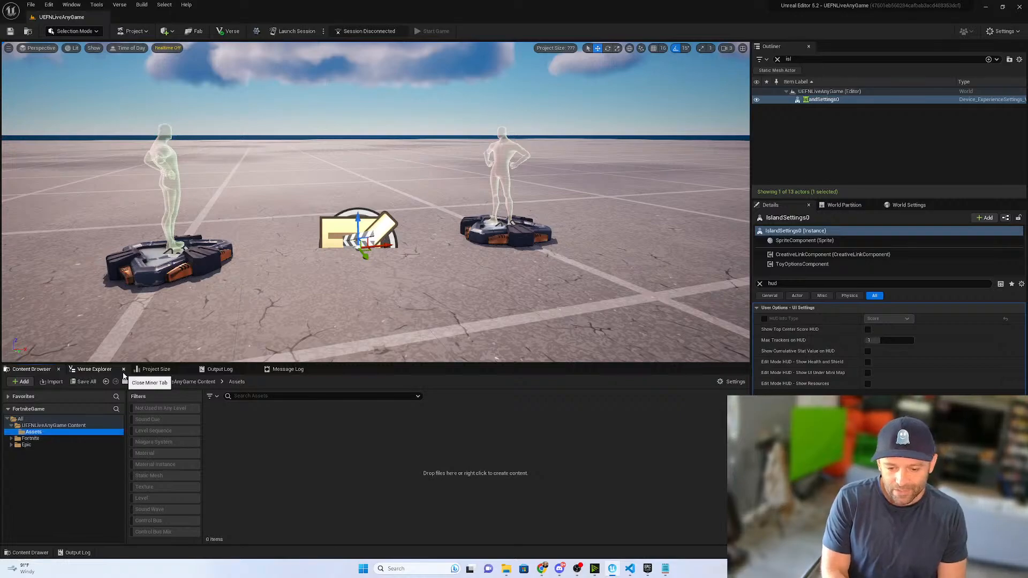
- Create two subfolders named HotdogTree and Hotdog inside the Assets folder
right_click(262, 452)
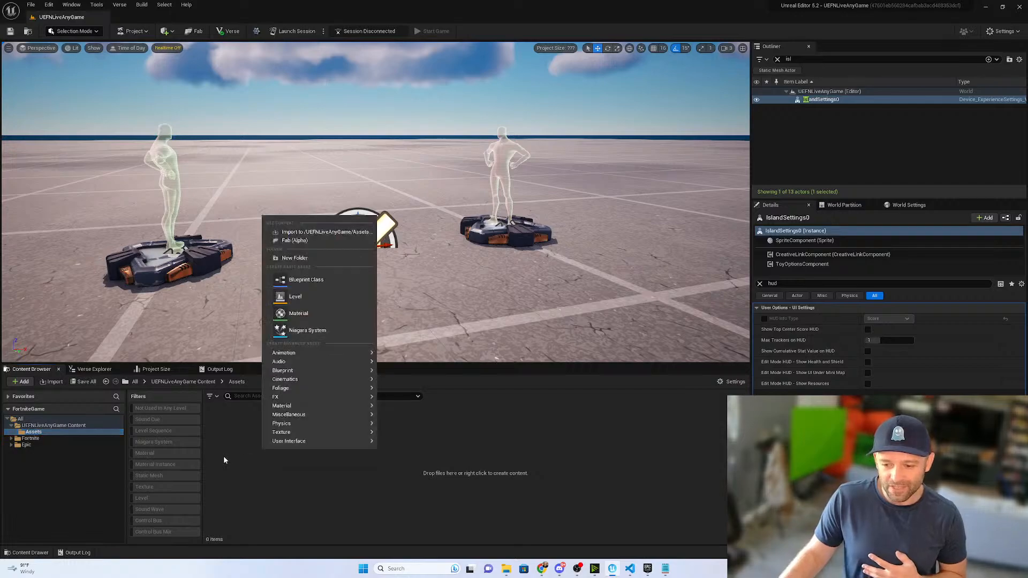
click(294, 258)
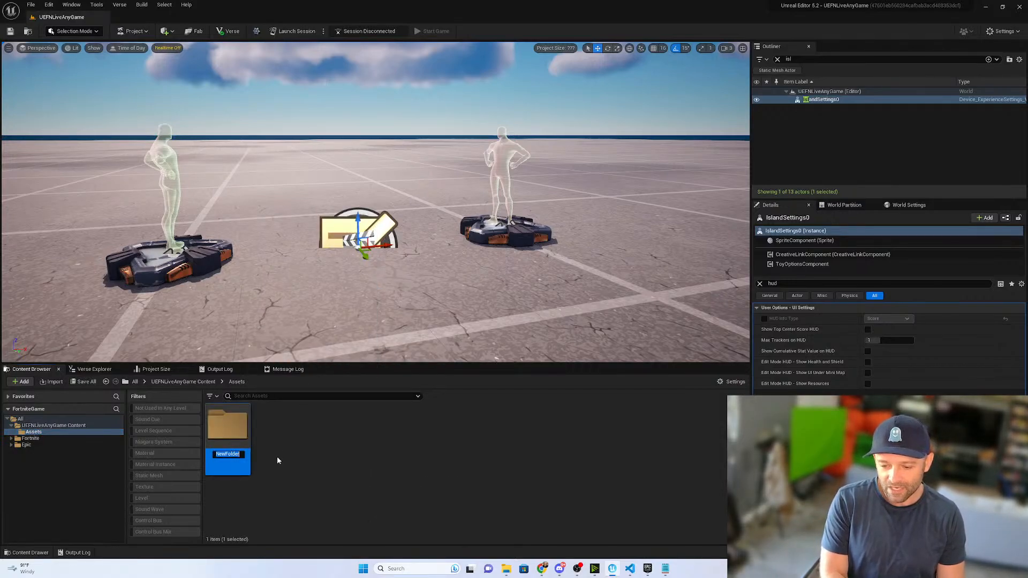
text(HotdogTree)
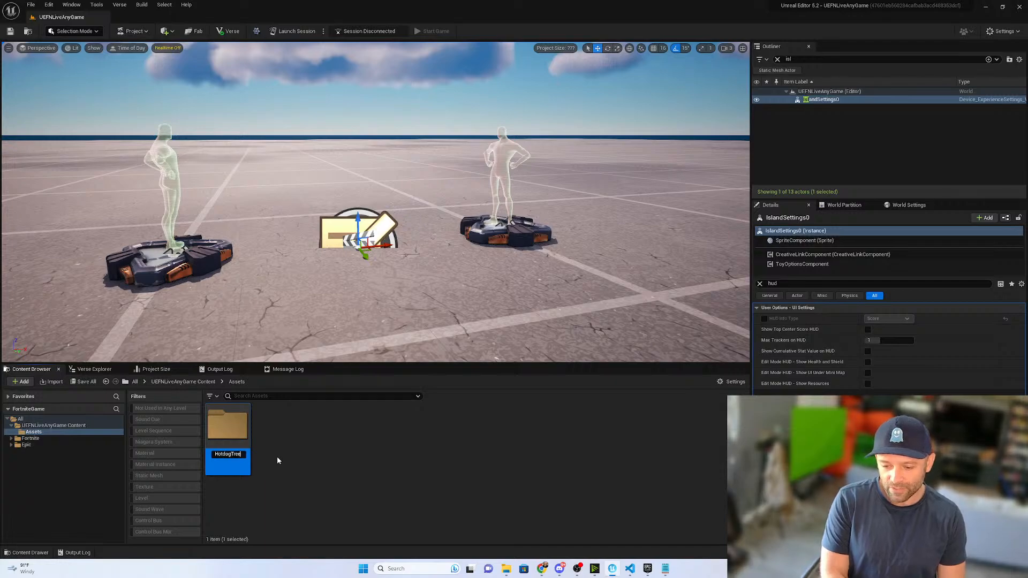
key(Return)
right_click(290, 459)
click(322, 270)
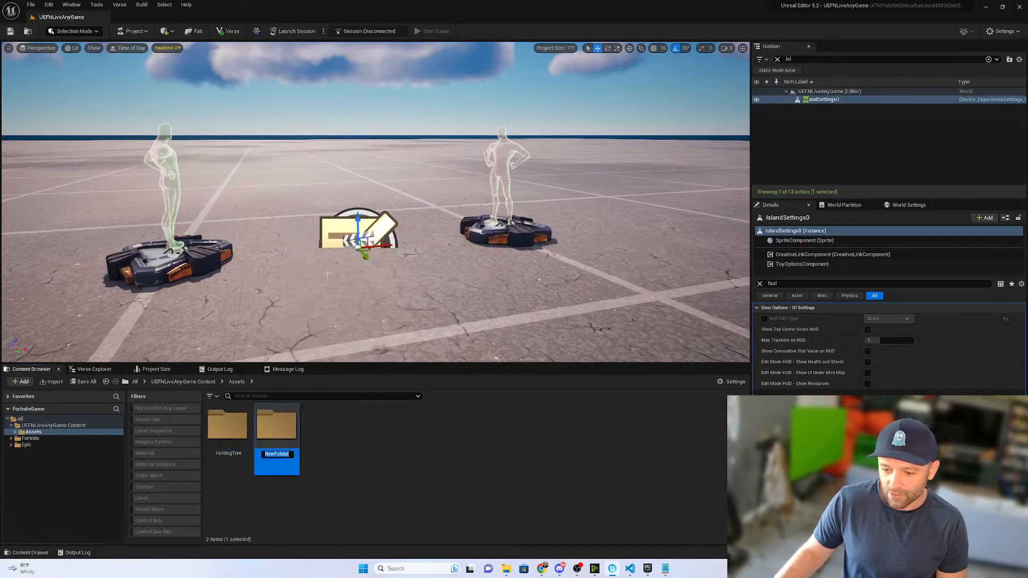
text(Hotdog)
key(Return)
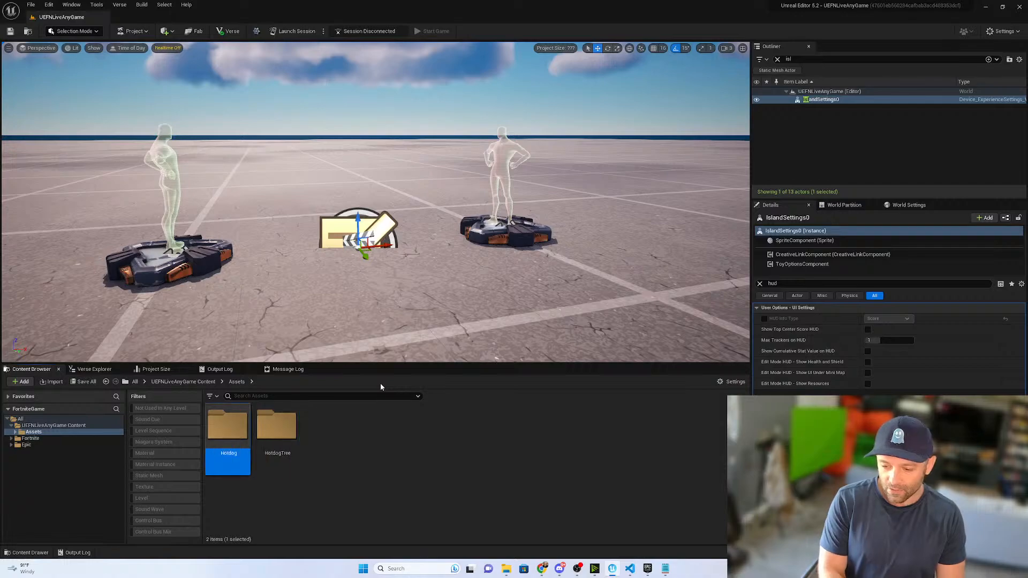
- Add a subfolder named HotdogCart to the Assets folder
right_click(355, 419)
click(398, 255)
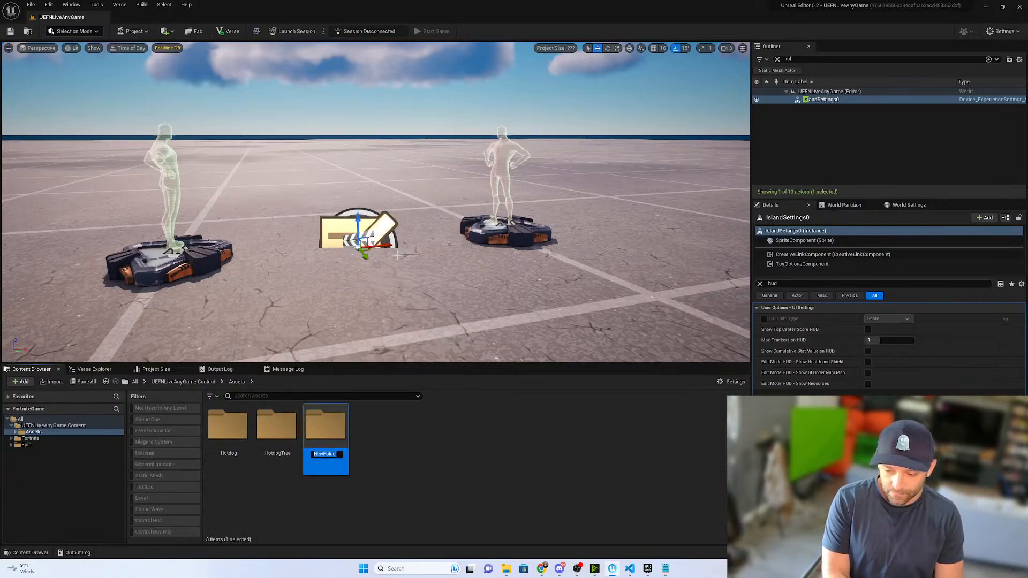
text(HotdogWag)
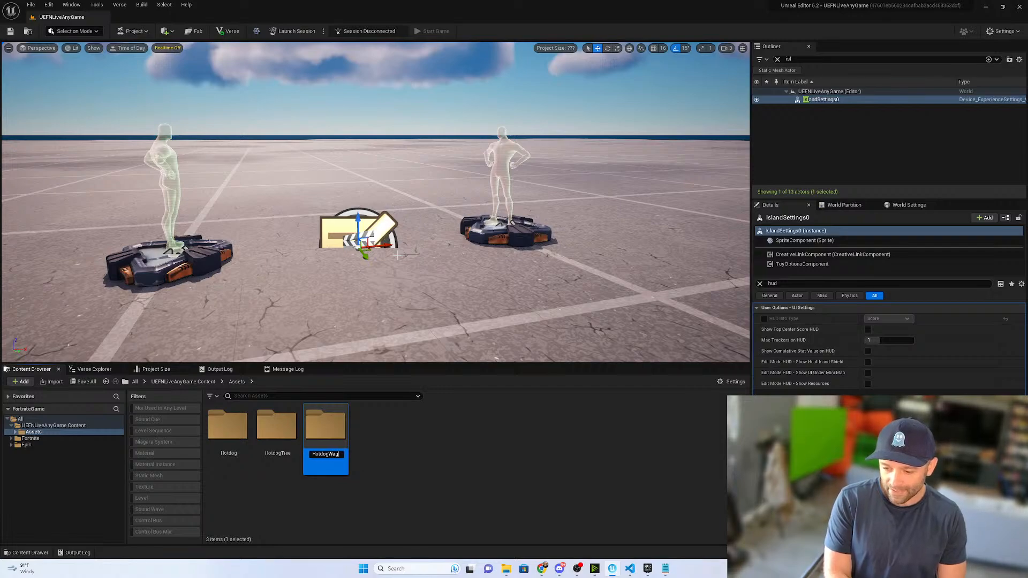
text(on)
key(BackSpace)
key(BackSpace)
key(BackSpace)
key(BackSpace)
key(BackSpace)
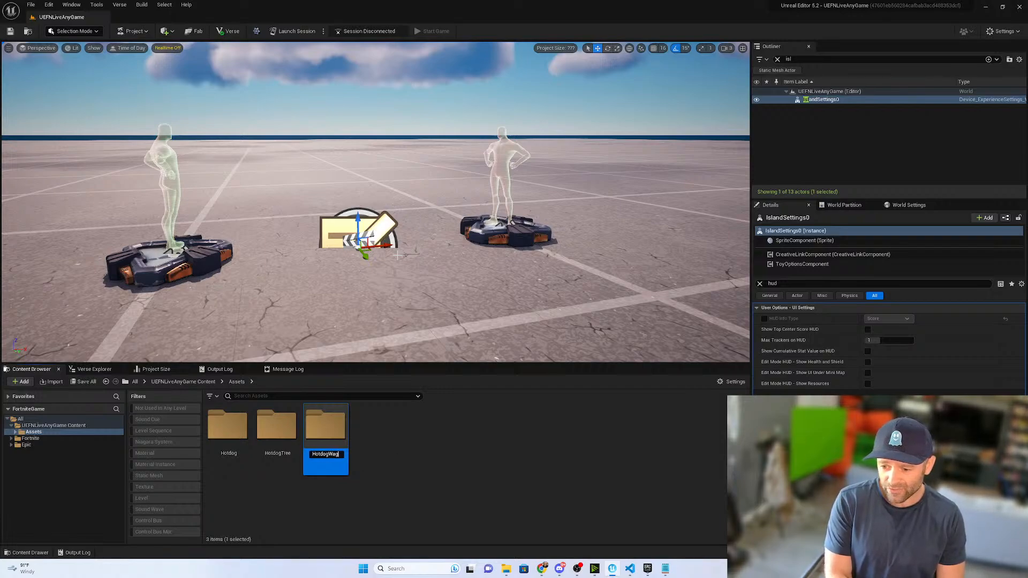
text(Cart)
key(Return)
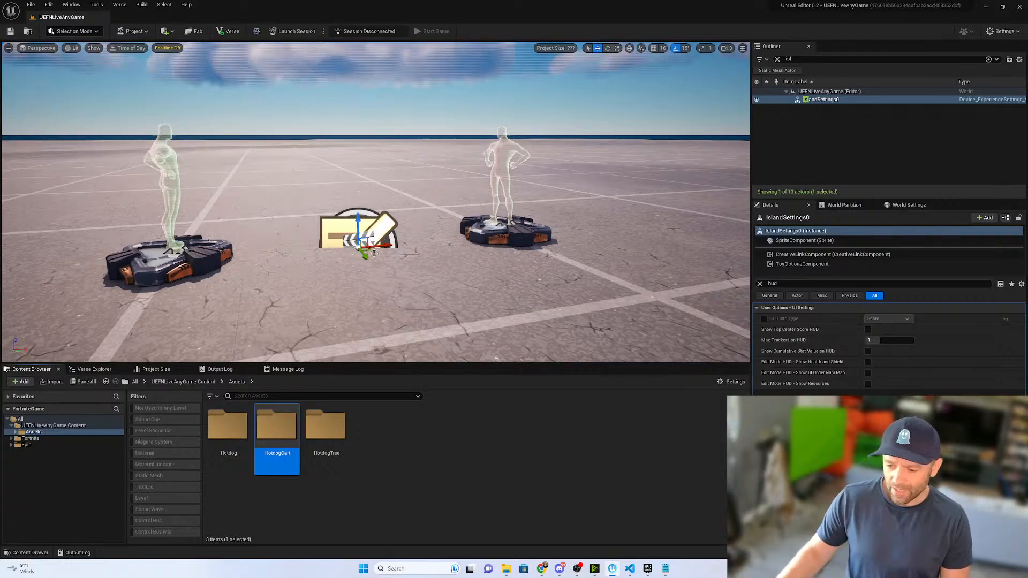
- Add a subfolder named HotdogTruck to the Assets folder
right_click(408, 215)
click(437, 261)
text(H)
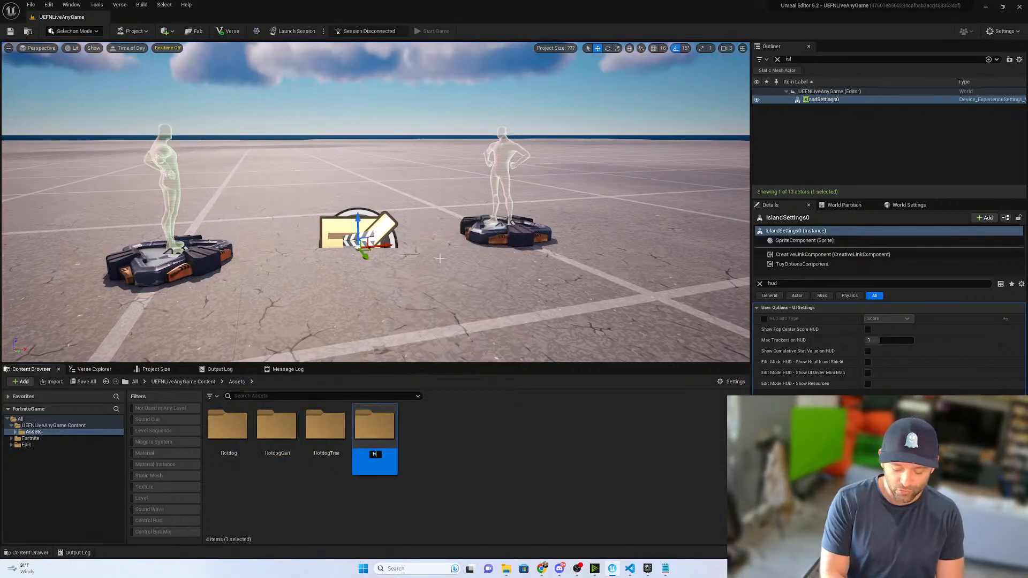
text(otdogTruck)
key(Return)
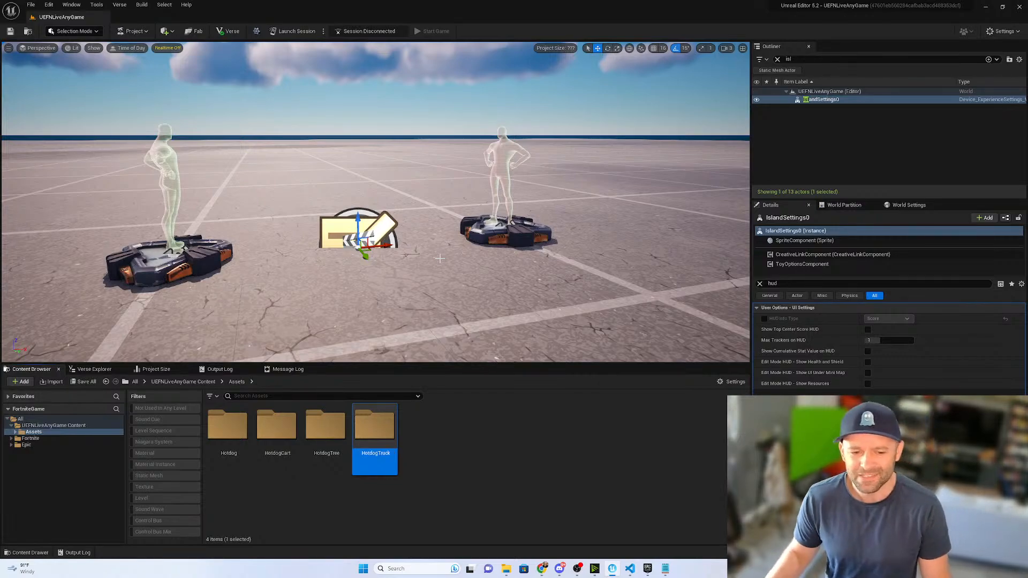
click(445, 430)
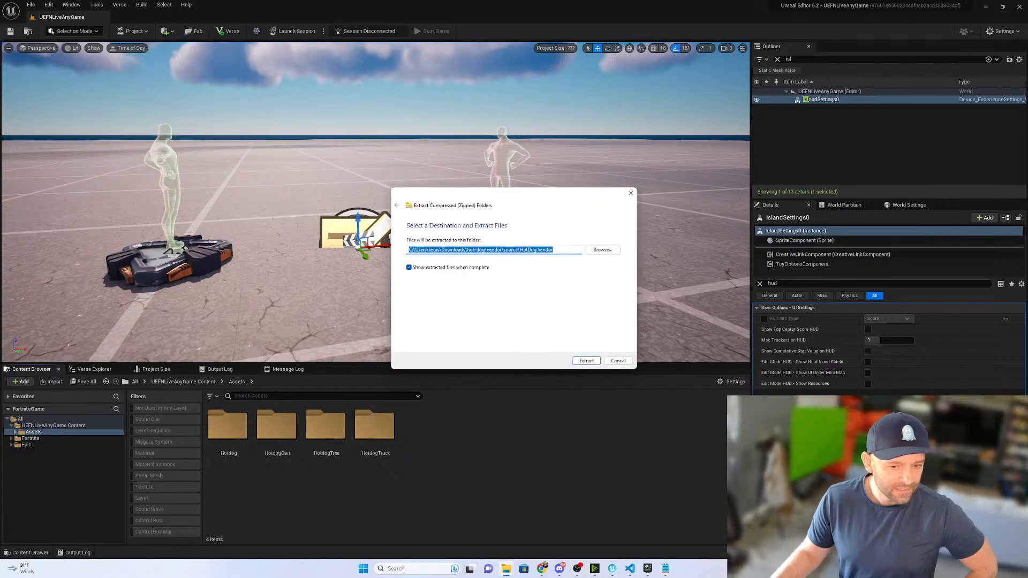
- Extract the HotDog Vendor archive and import its base color, height, metallic, normal and roughness textures into the HotdogCart folder
click(587, 362)
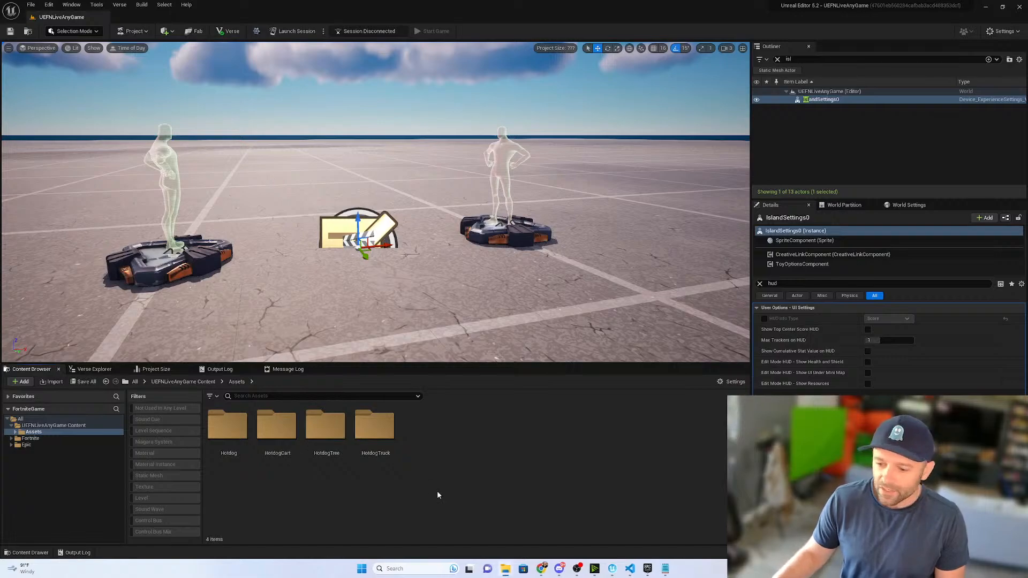
double_click(281, 430)
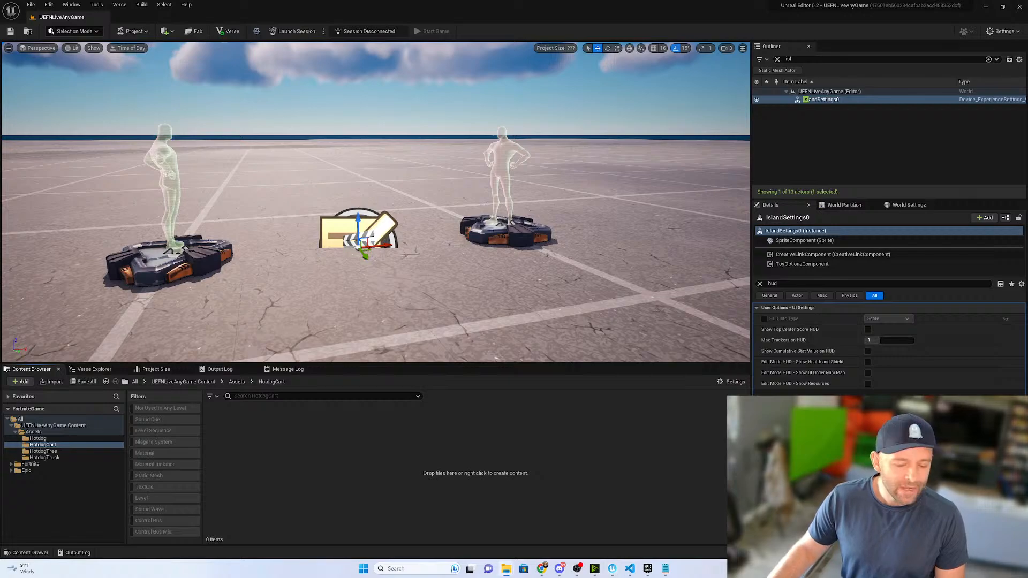
drag(423, 489, 434, 474)
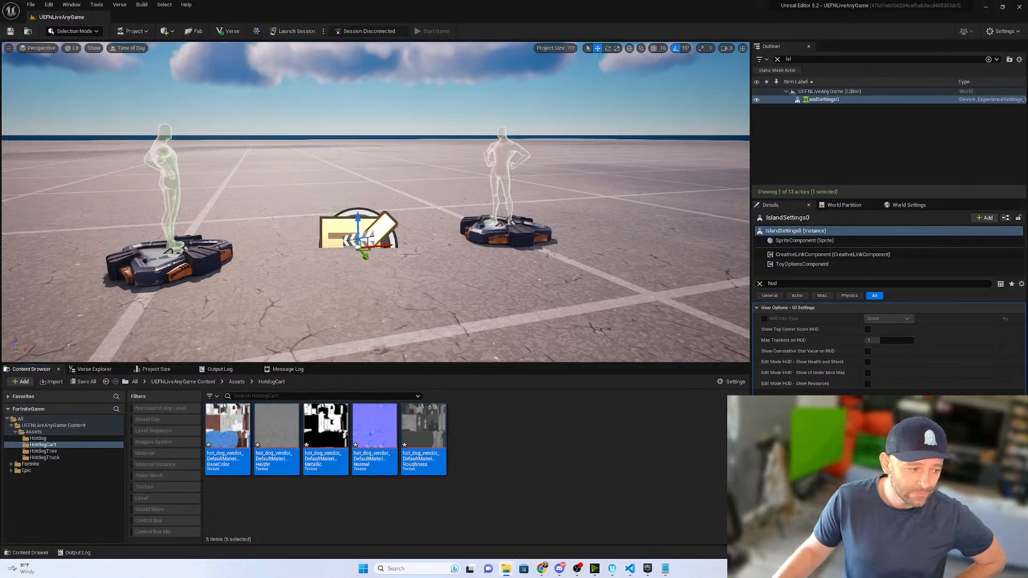
- Import the hotdog_vendor FBX into the HotdogCart folder with default import options and a uniform scale of 1.0
drag(480, 425, 509, 447)
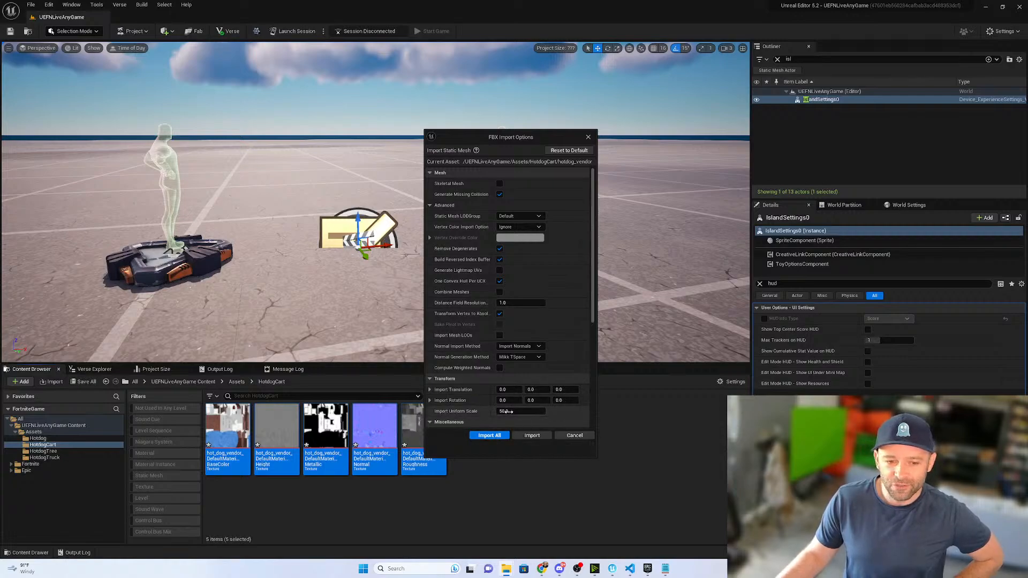
click(527, 410)
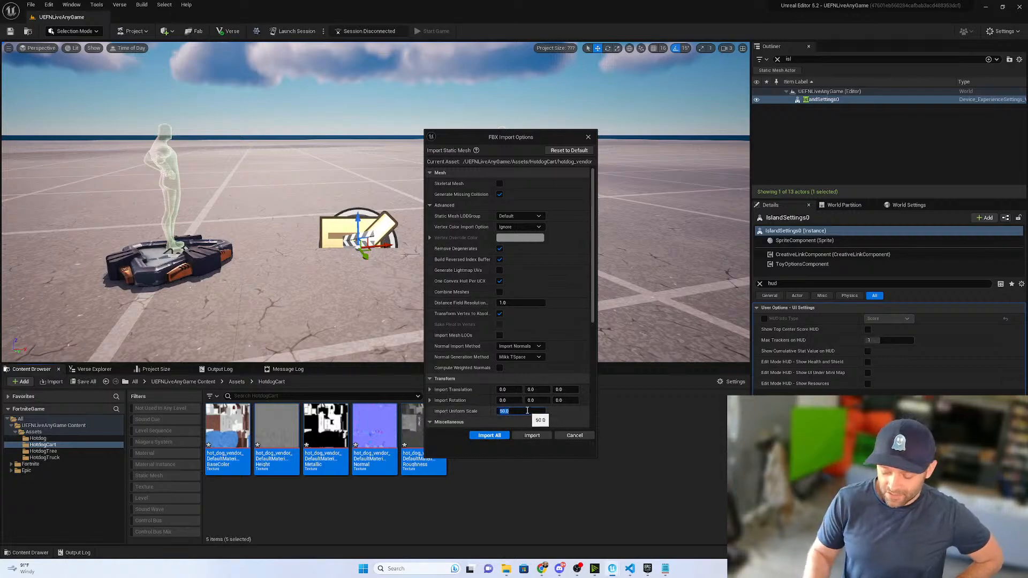
text(1)
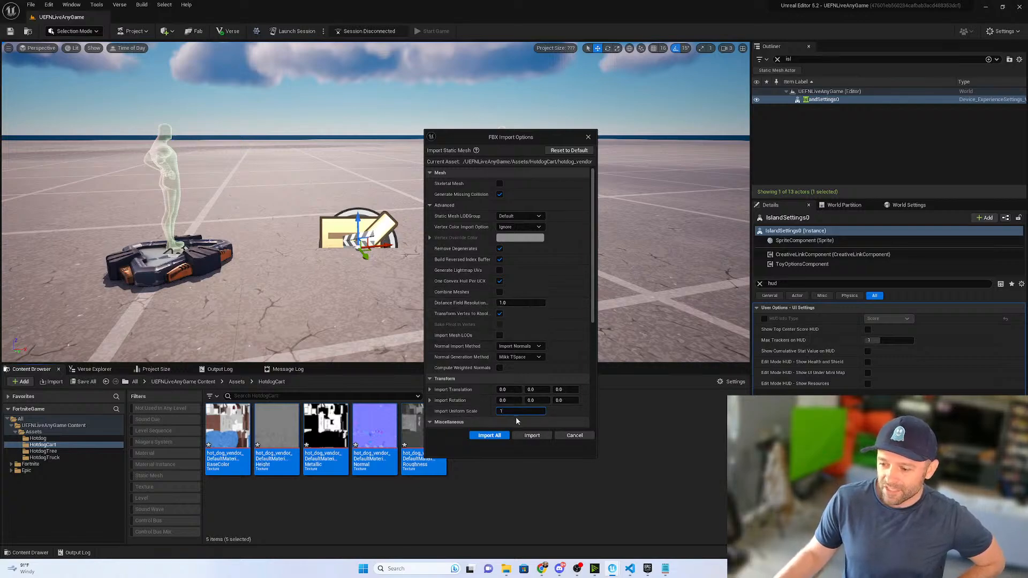
click(568, 151)
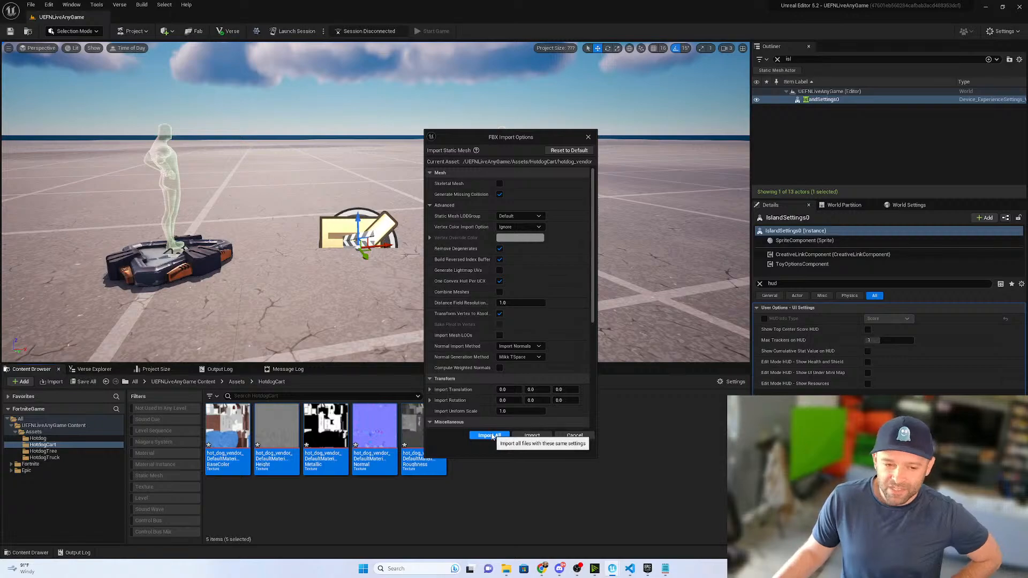
click(490, 436)
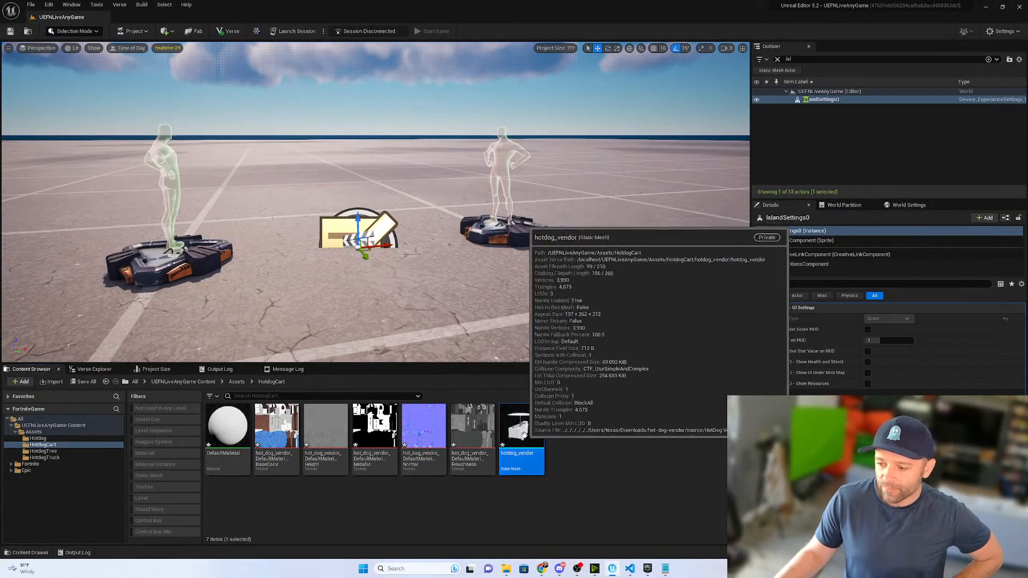
- Place the hotdog_vendor mesh in the level between the two spawn pads, inspect it from several sides, and delete it again
drag(523, 434, 321, 263)
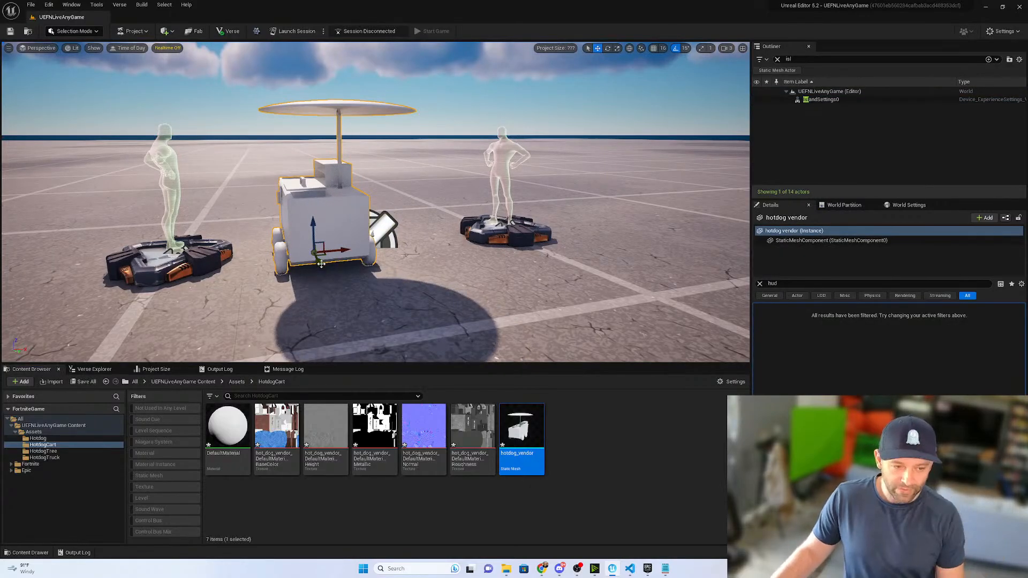
right_drag(349, 275, 608, 346)
key(a)
key(w)
key(a)
key(s)
drag(447, 252, 256, 235)
key(f)
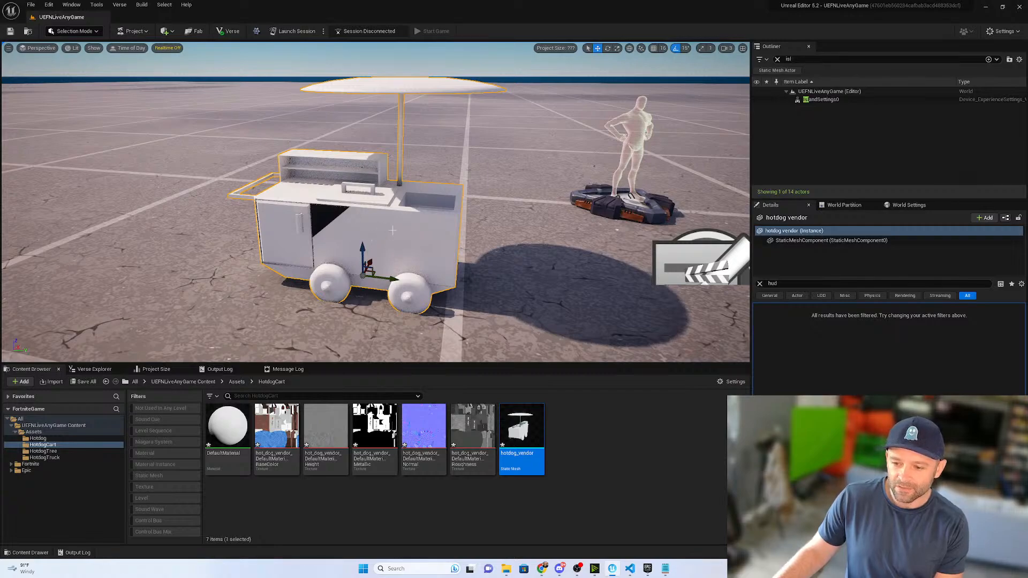
key(Delete)
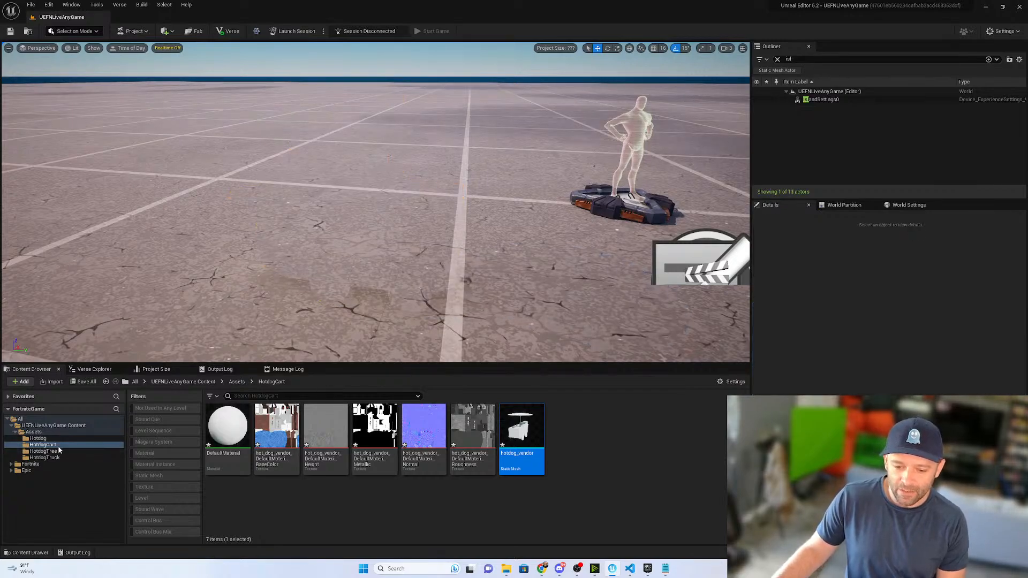
- Import the lambert1 textures and the foodtruck1 static mesh into the HotdogTruck folder
click(48, 438)
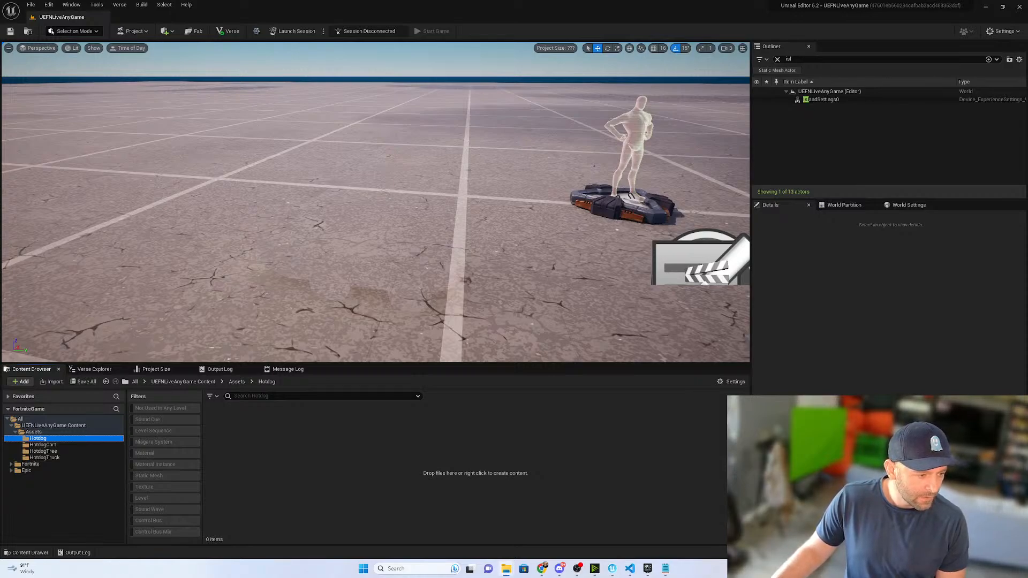
click(54, 457)
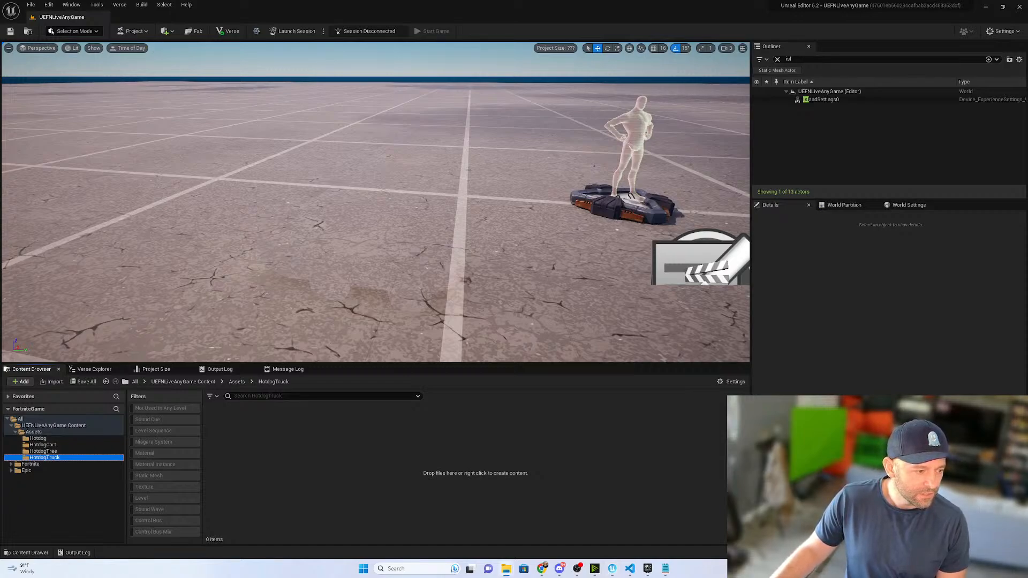
drag(170, 355, 455, 464)
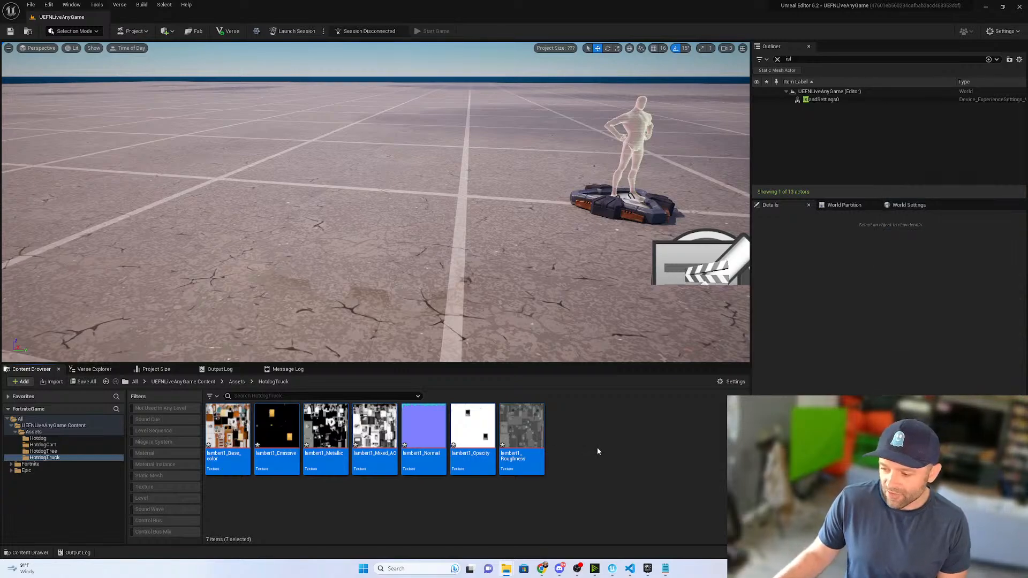
click(487, 435)
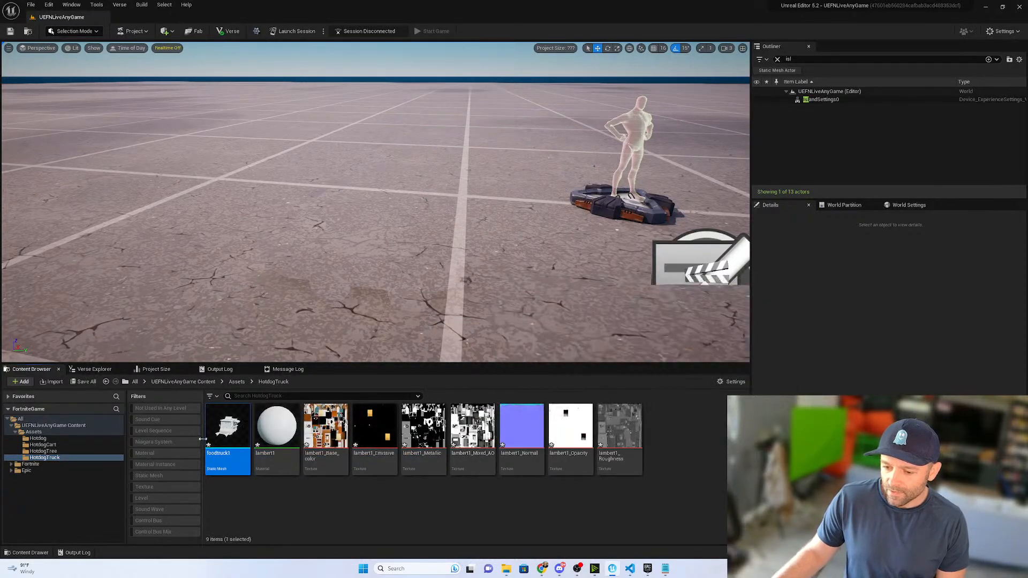
- Place the foodtruck1 mesh on the ground in the level and focus on it to check its size
drag(227, 429, 289, 265)
key(f)
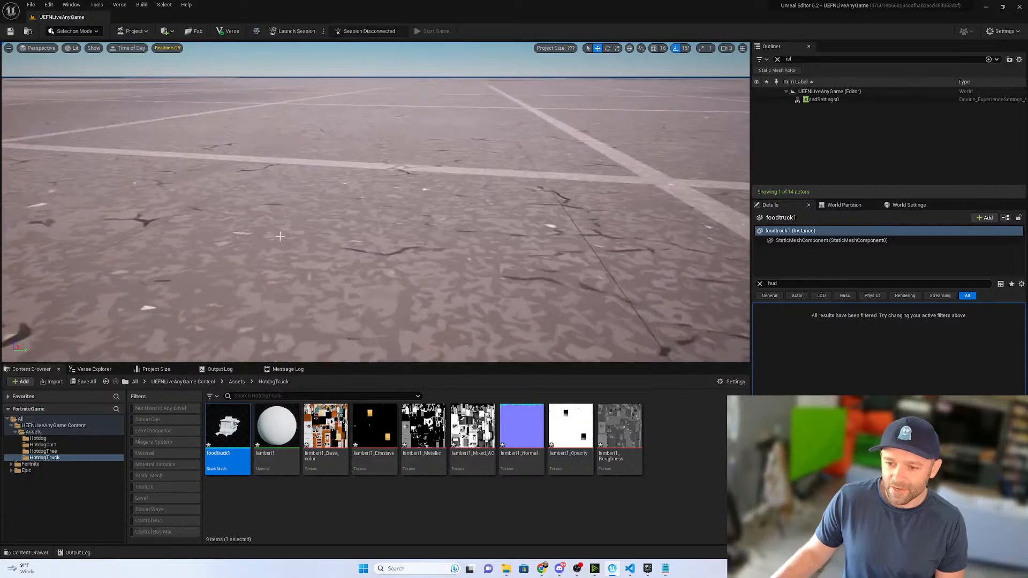
right_drag(290, 265, 188, 284)
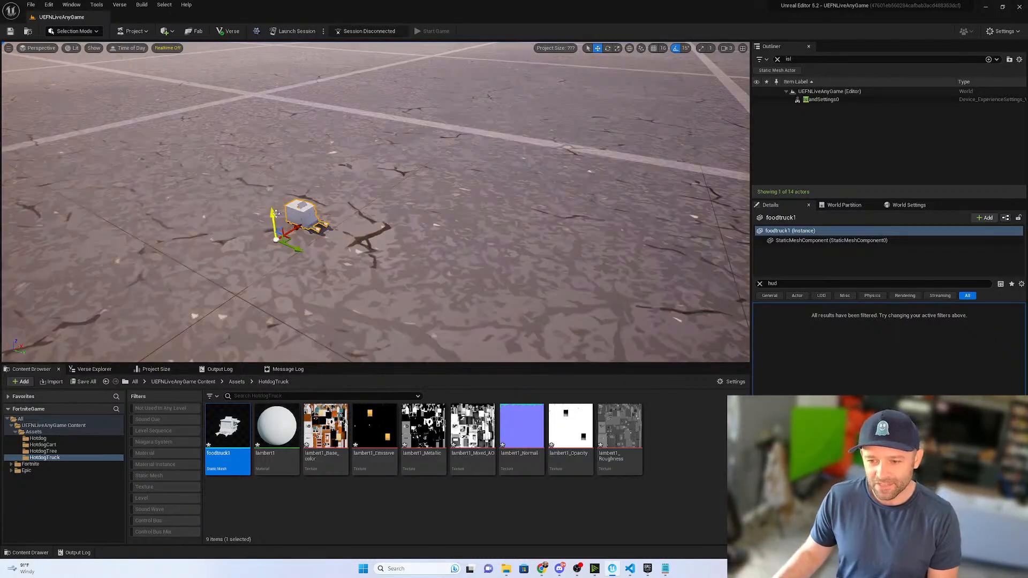
- Raise the placed foodtruck1 mesh slightly, inspect it up close, and delete it from the level
drag(274, 214, 273, 208)
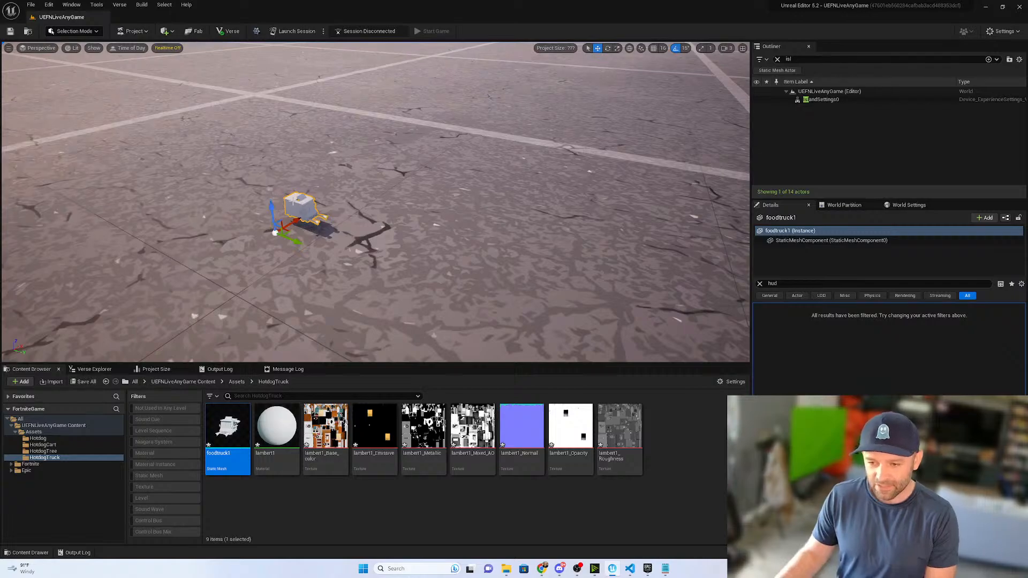
scroll(315, 218, up, 3)
scroll(315, 218, down, 3)
scroll(310, 218, up, 1)
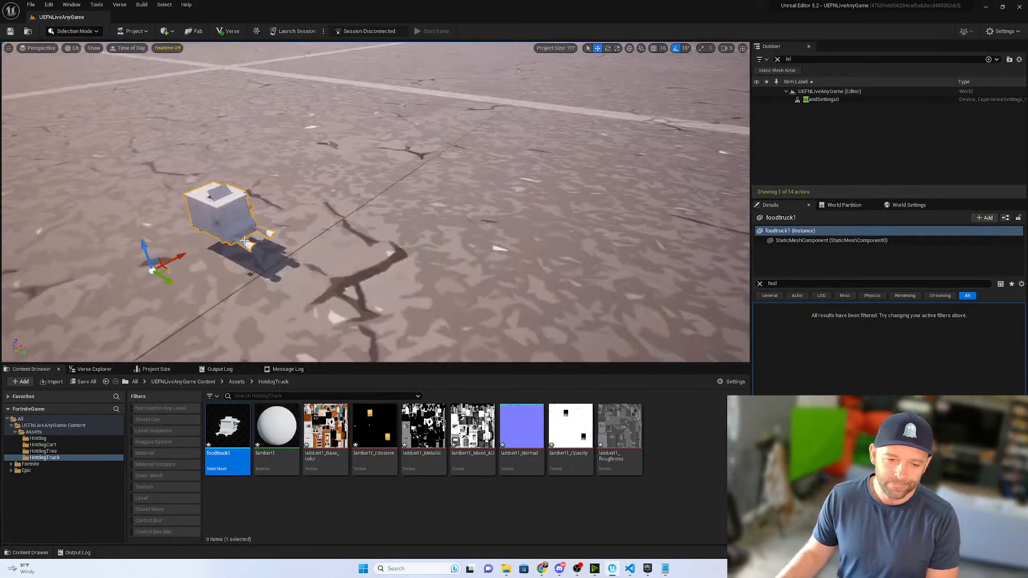
key(Delete)
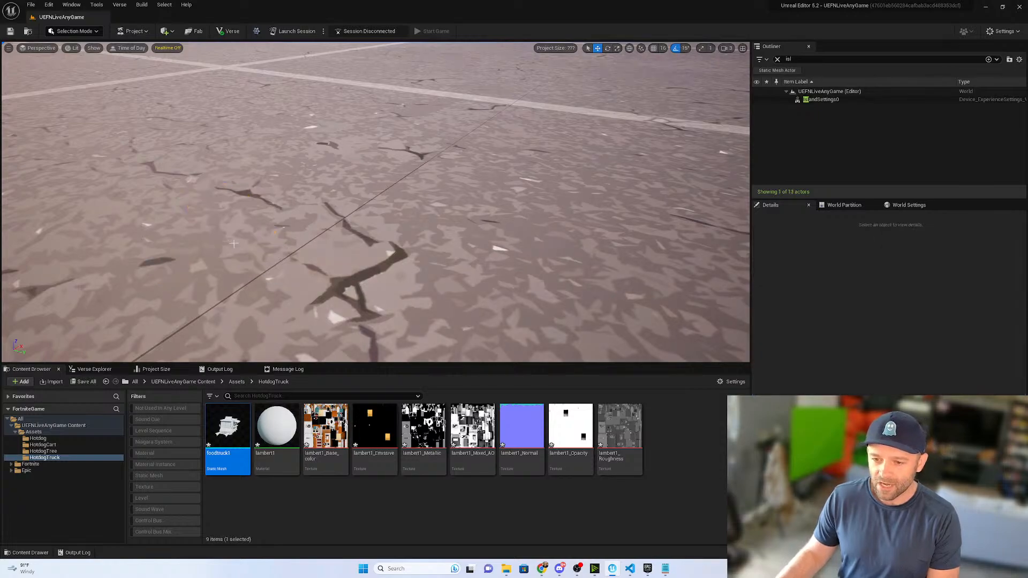
- Delete the foodtruck1 static mesh and the lambert1 material from the HotdogTruck folder, keeping the textures
mouse_move(238, 429)
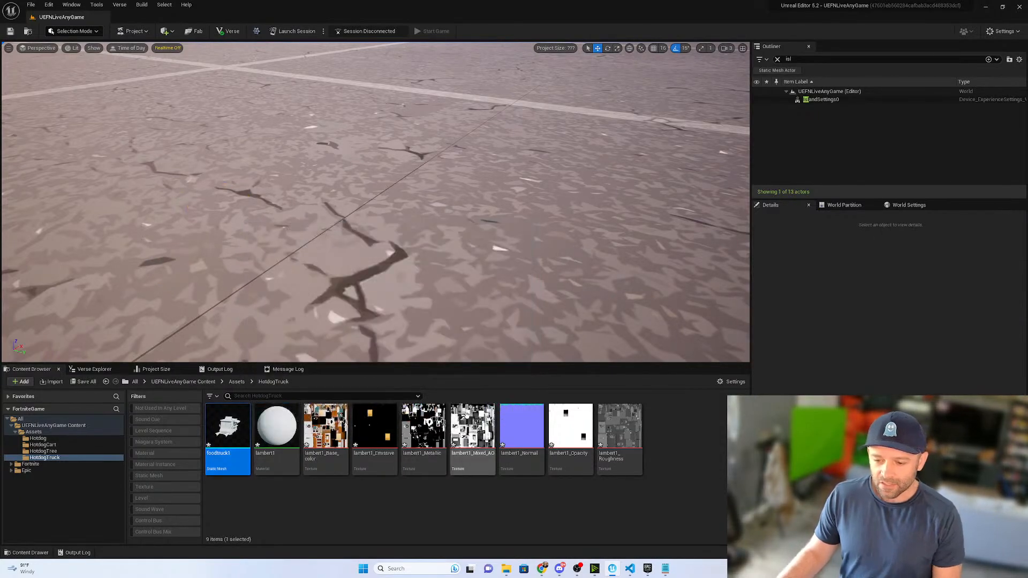
mouse_move(622, 423)
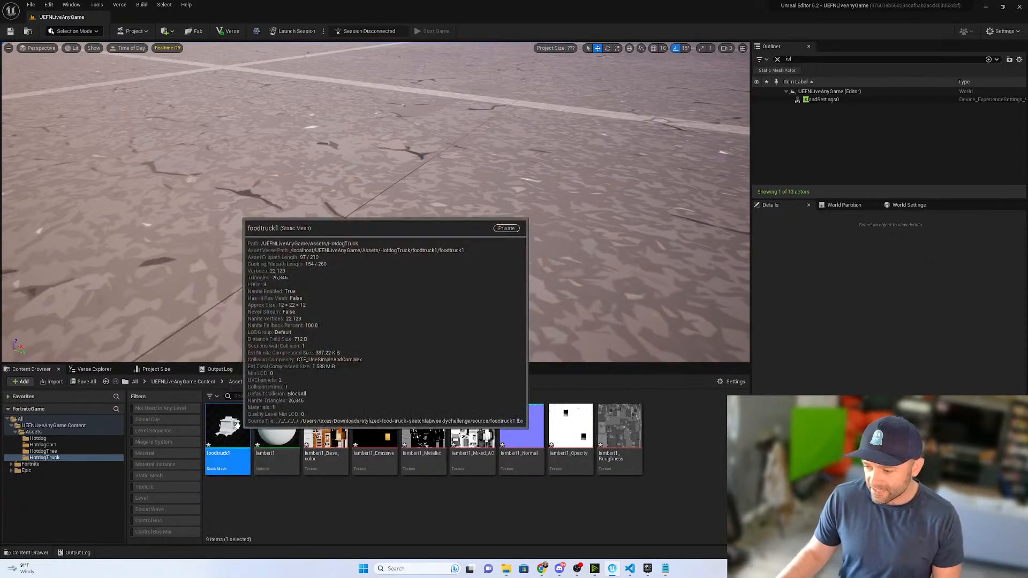
ctrl+click(281, 429)
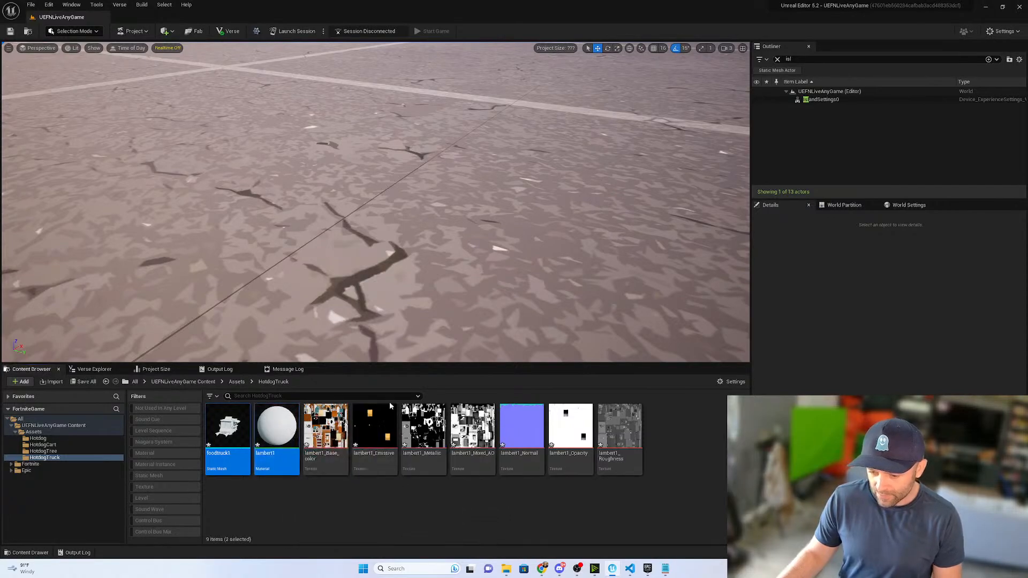
key(Delete)
click(480, 415)
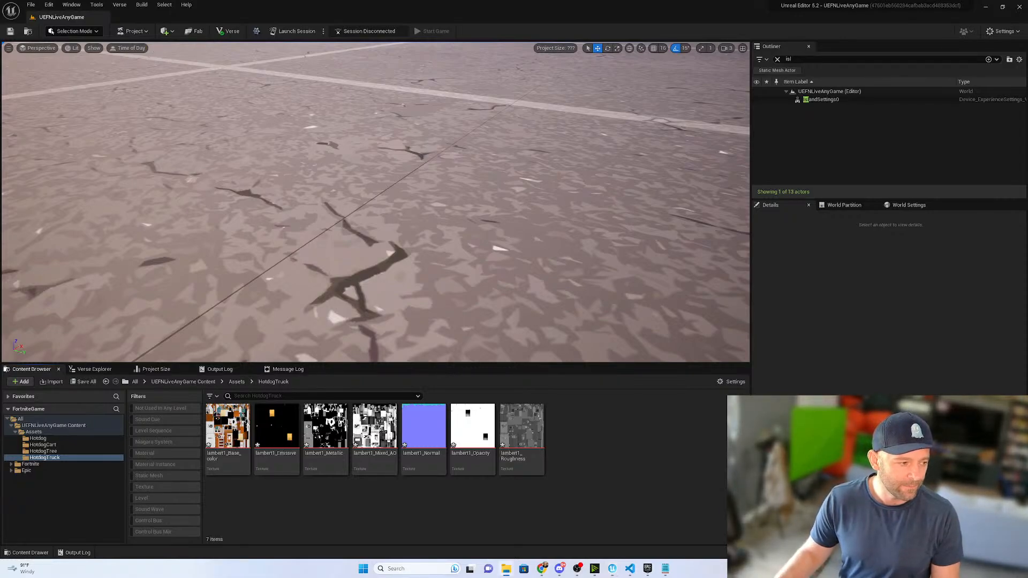
- Reimport the foodtruck1 FBX into the HotdogTruck folder with an import uniform scale of 25
drag(230, 449, 354, 509)
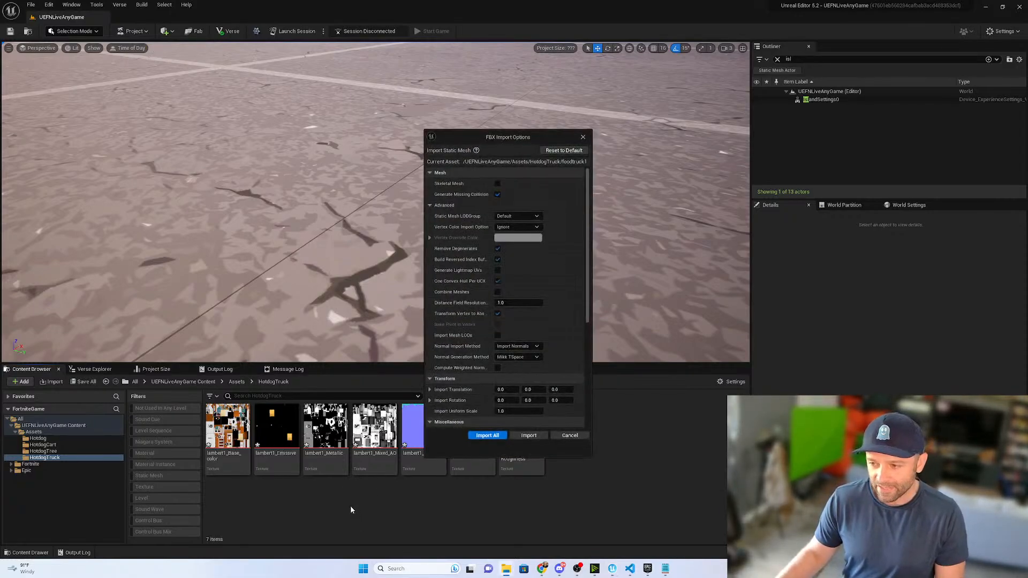
click(504, 411)
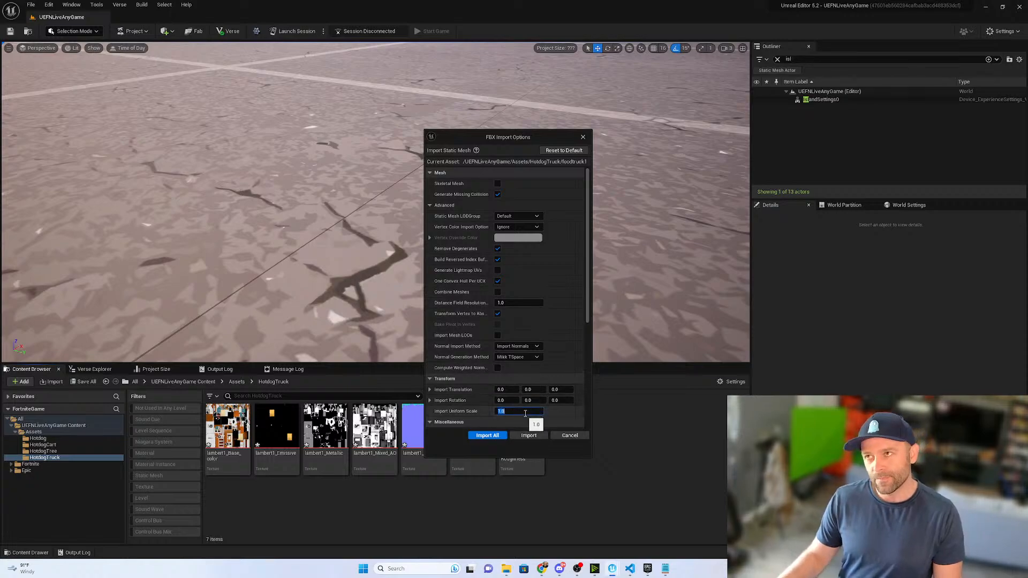
click(486, 435)
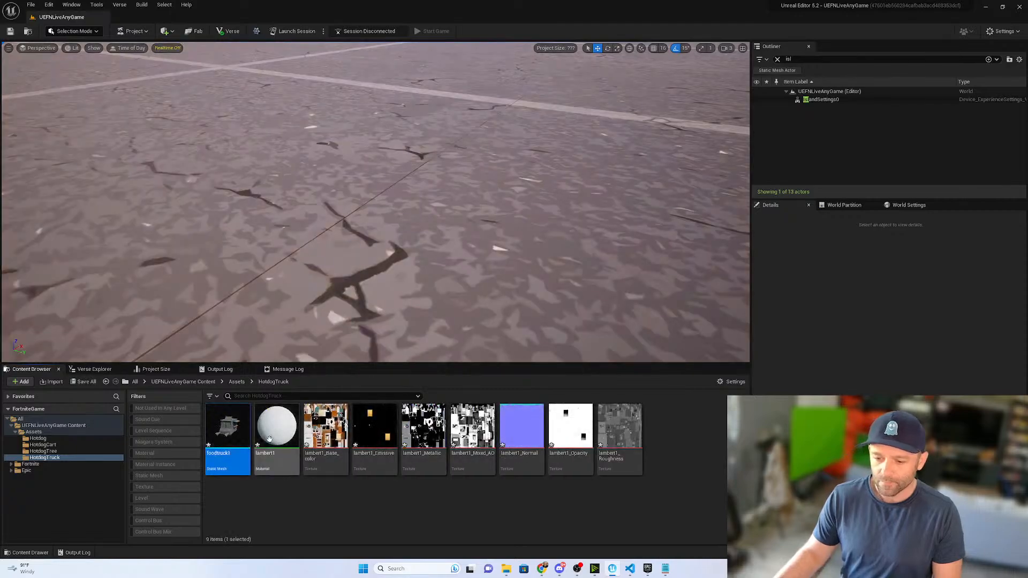
- Place the rescaled foodtruck1 mesh beside the spawn pads, shift it to compare its size with the character figures, and delete it from the level
drag(230, 431, 331, 242)
scroll(386, 215, down, 8)
right_drag(398, 216, 446, 200)
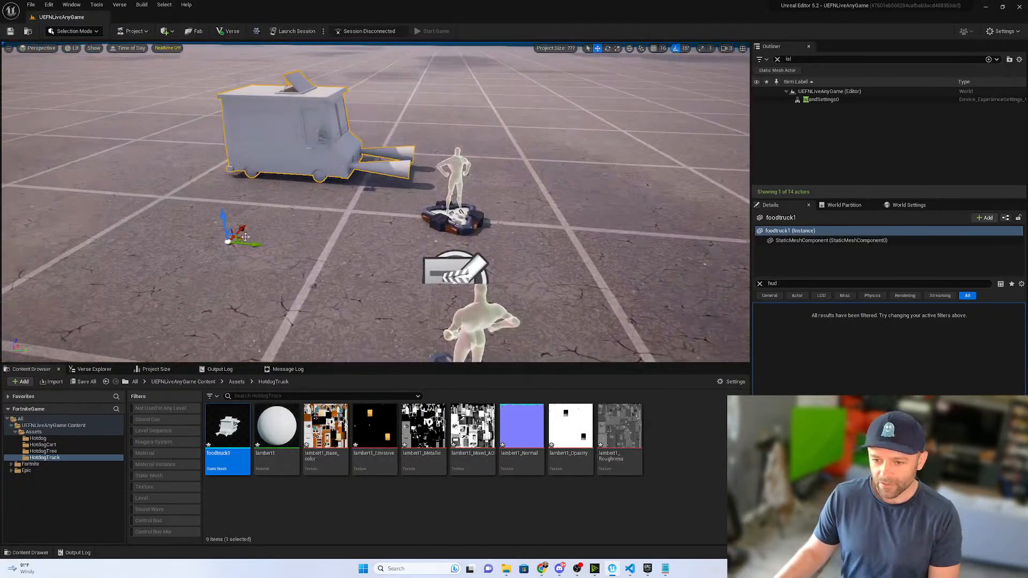
drag(241, 229, 200, 268)
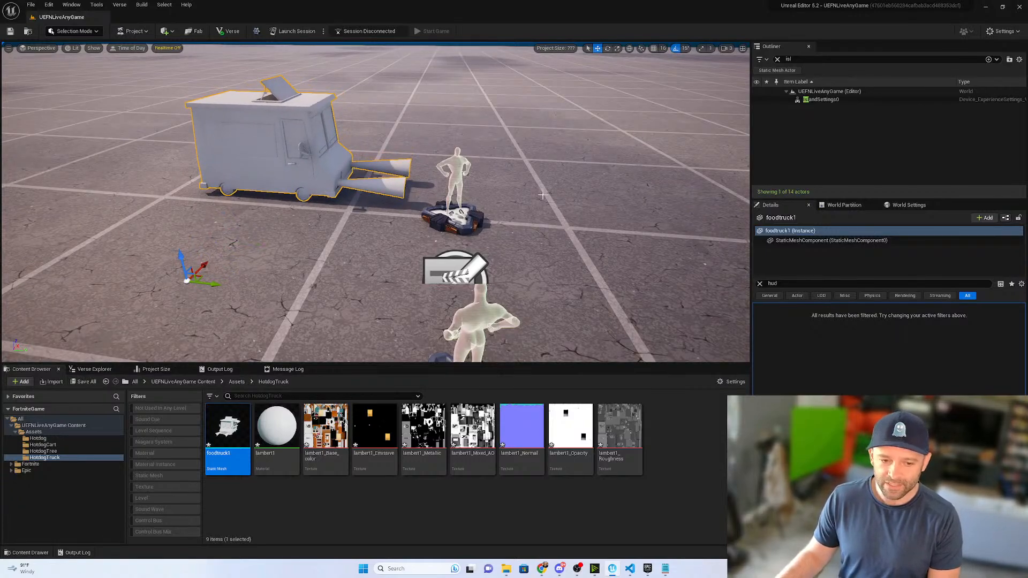
key(Delete)
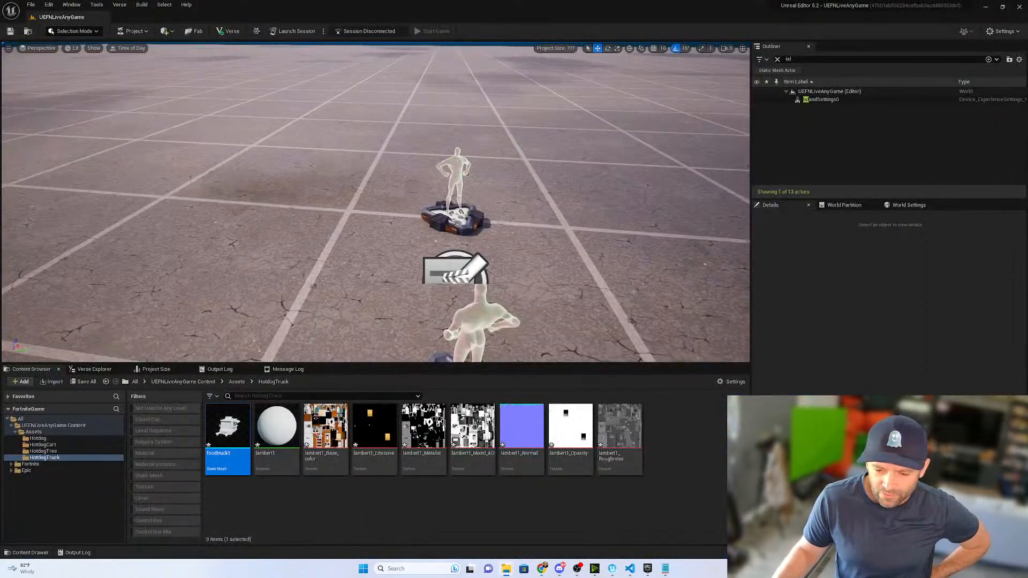
- Import the tree textures and the TreeBark_03_Clean meshes into the HotdogTree folder with a uniform scale of 25.0
click(46, 451)
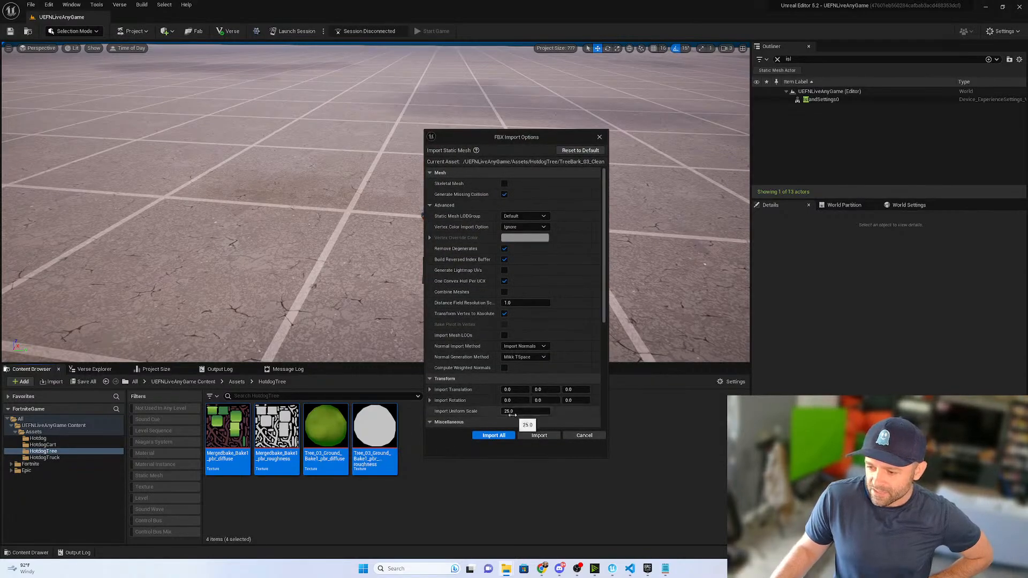
click(489, 436)
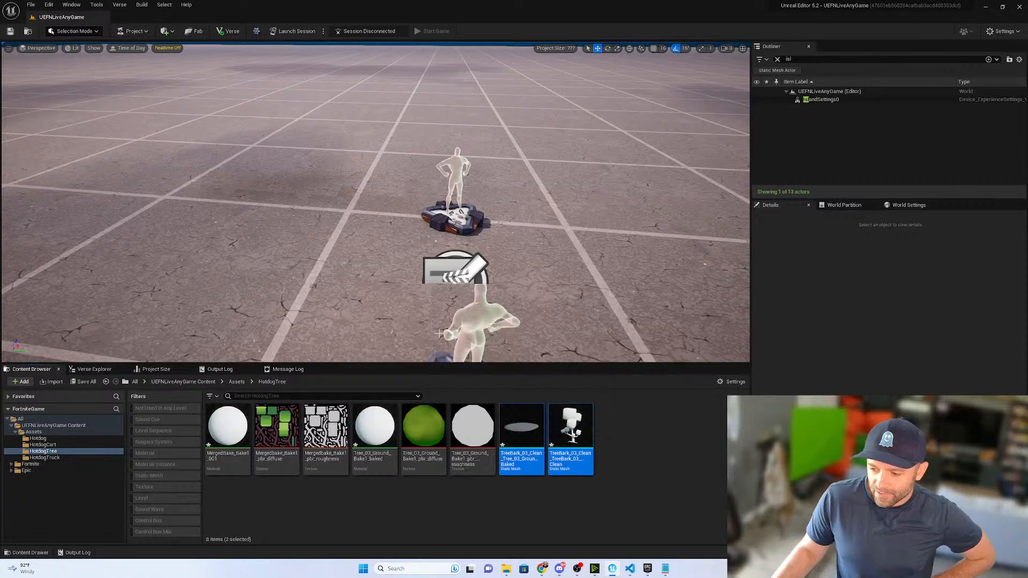
- Place the tree and ground meshes together beside the spawn pads to check their size, and delete both from the level
drag(572, 428, 305, 185)
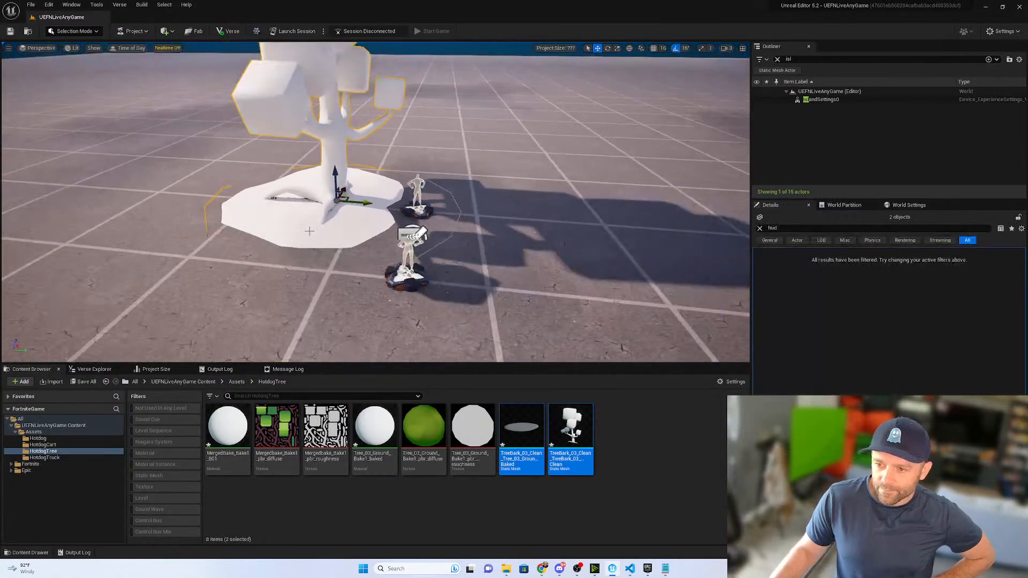
scroll(313, 236, down, 2)
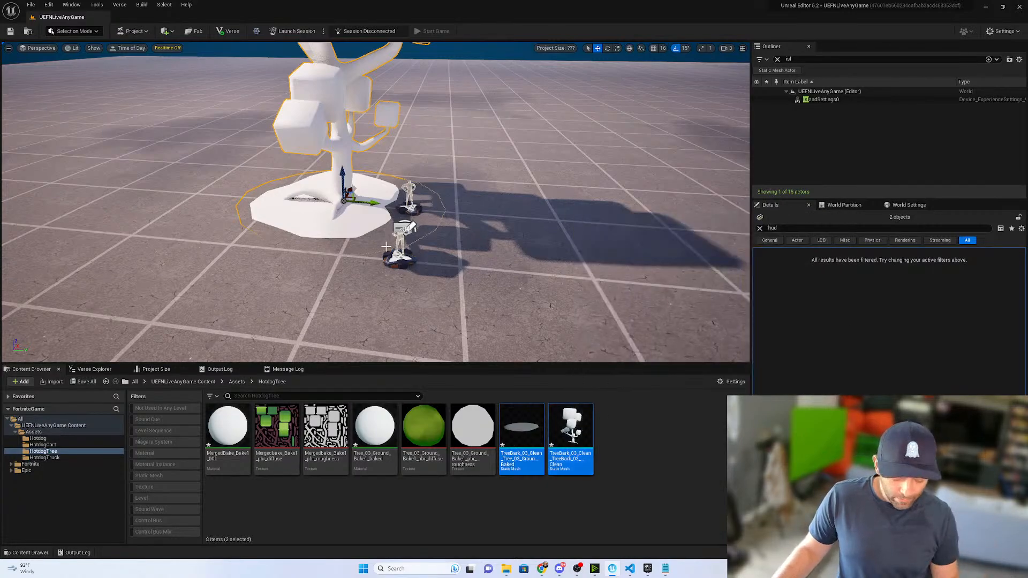
key(Delete)
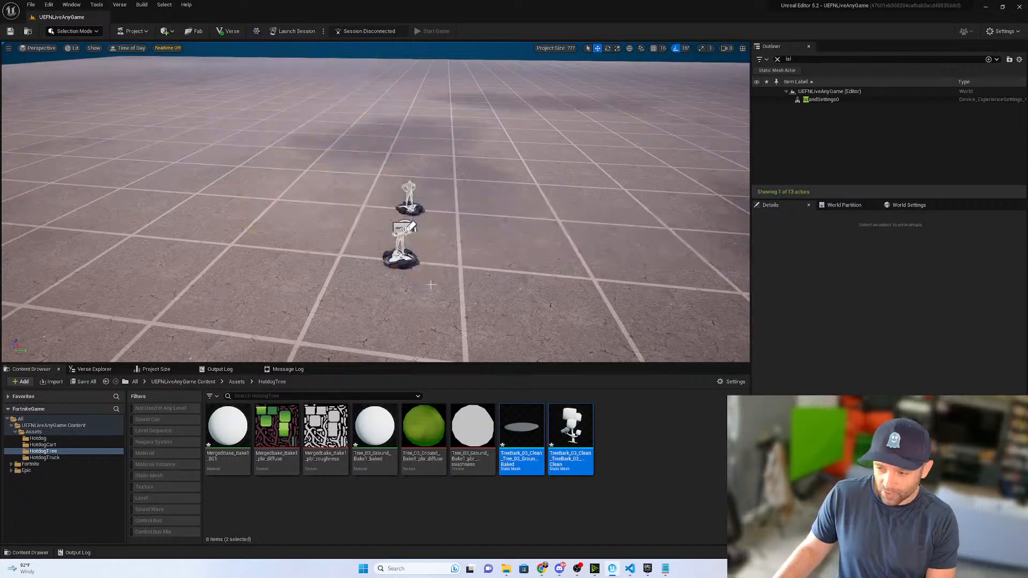
- Place only the TreeBark_03_Clean tree mesh, without its ground disc, beside the spawn pads and delete it again
click(570, 428)
drag(570, 429, 477, 221)
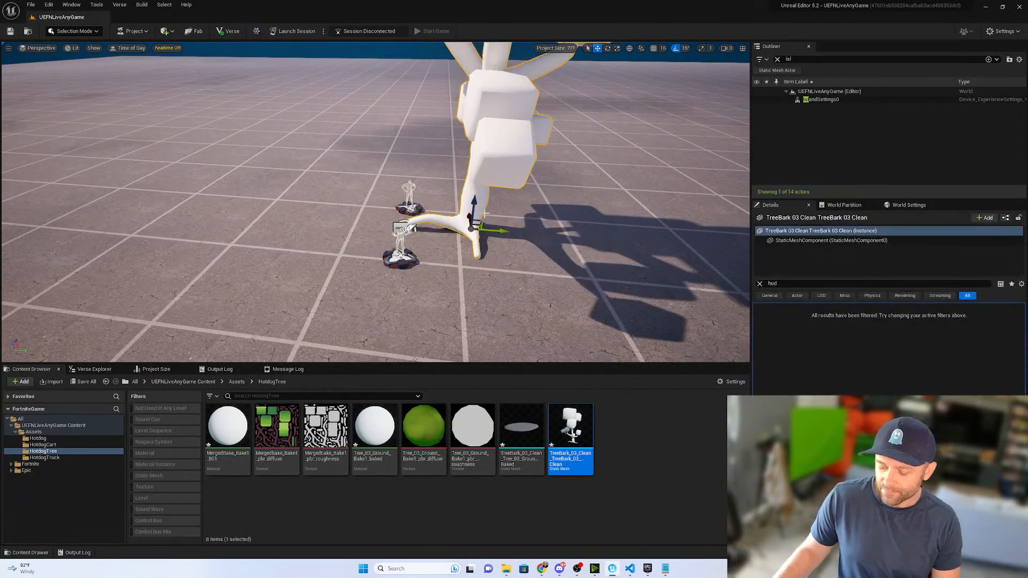
key(Delete)
mouse_move(485, 212)
right_down()
mouse_move(439, 155)
mouse_move(500, 208)
right_up()
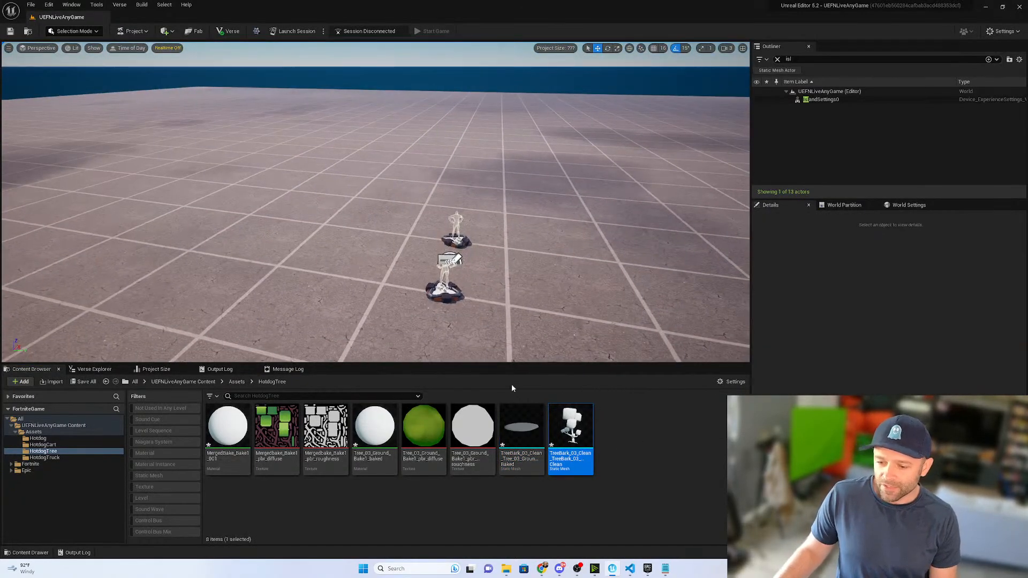